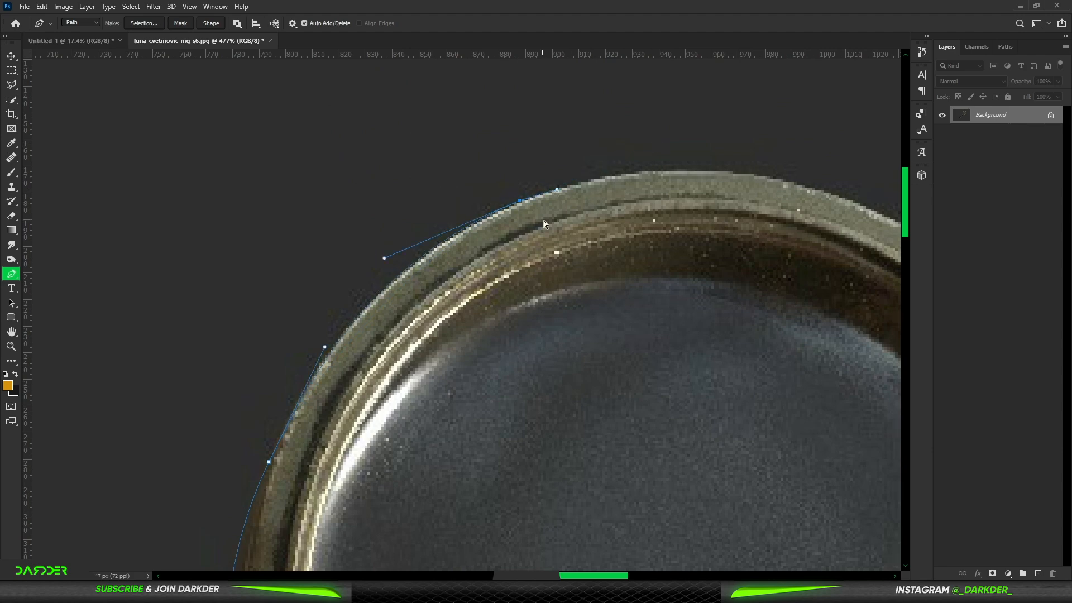
# Step: Trace the outer rim of the magnifying glass with a curved Pen path around its right side and bottom
pyautogui.moveTo(640, 402); pyautogui.dragTo(548, 162)
pyautogui.scroll(-2, 548, 162)
pyautogui.moveTo(672, 280); pyautogui.dragTo(680, 301)
pyautogui.moveTo(692, 514); pyautogui.dragTo(686, 307)
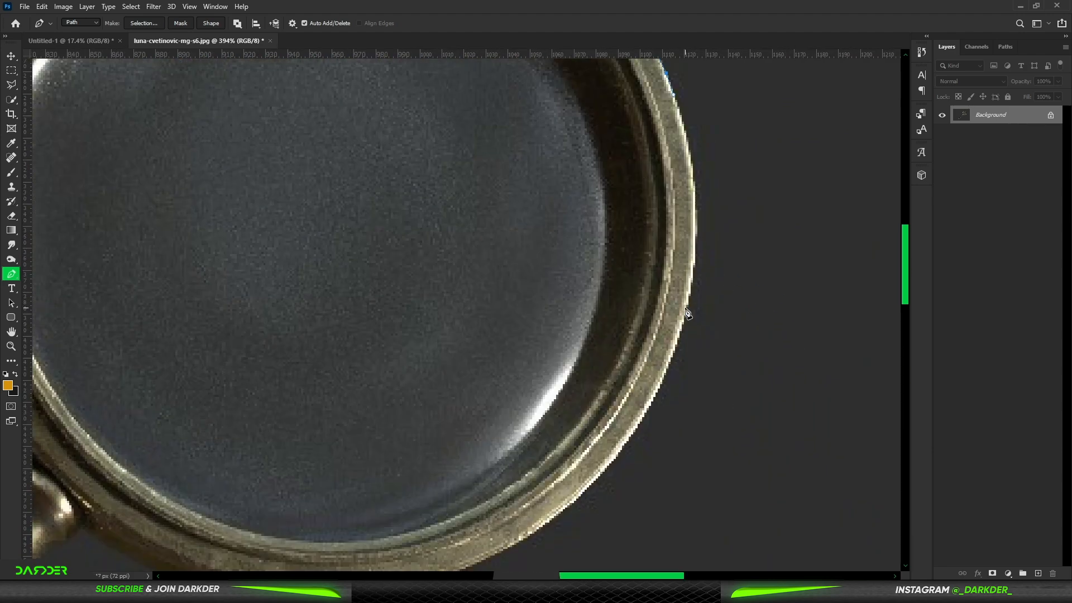
pyautogui.moveTo(612, 446); pyautogui.dragTo(686, 270)
pyautogui.moveTo(611, 354); pyautogui.dragTo(495, 425)
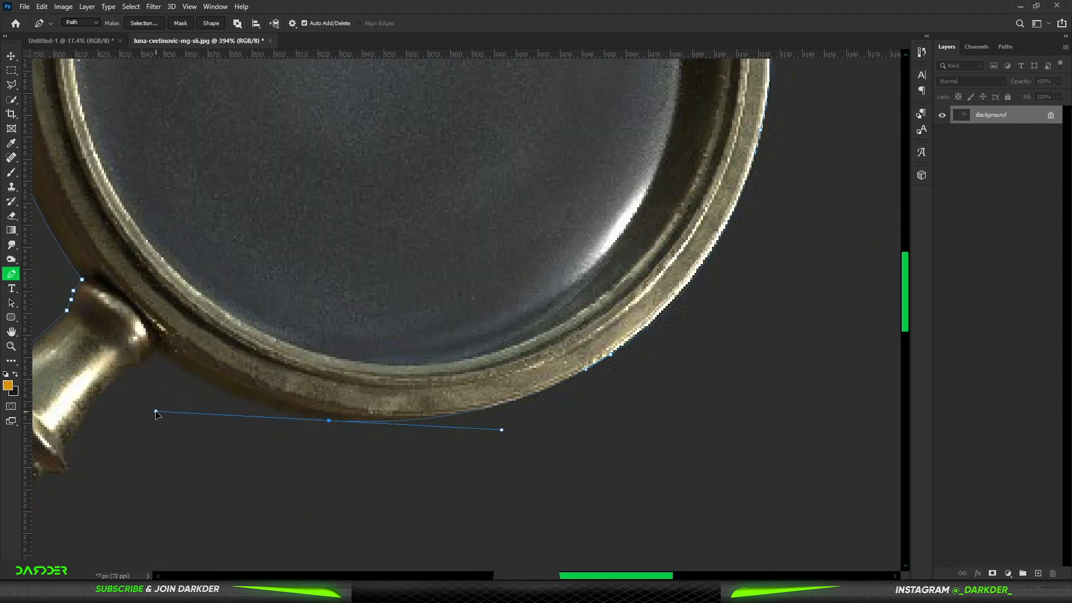
# Step: Continue the Pen path from the rim along the lower edge of the metal collar and wooden handle to complete the outline
pyautogui.moveTo(134, 370); pyautogui.dragTo(131, 369)
pyautogui.moveTo(131, 371); pyautogui.dragTo(413, 152)
pyautogui.moveTo(366, 204); pyautogui.dragTo(354, 226)
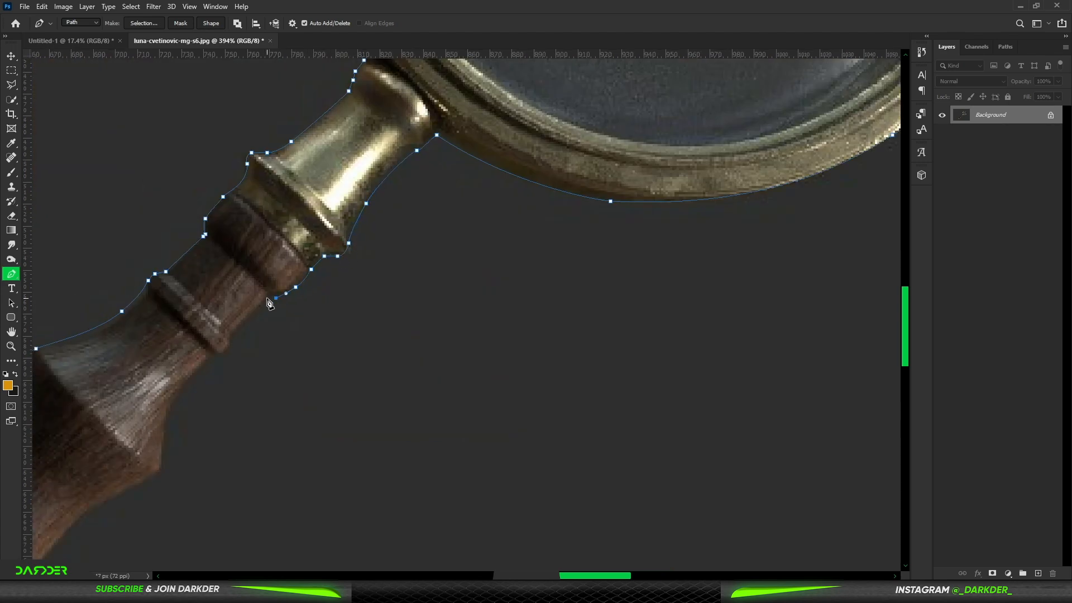
pyautogui.click(267, 298)
pyautogui.moveTo(229, 337); pyautogui.dragTo(358, 172)
pyautogui.click(358, 171)
pyautogui.moveTo(340, 188); pyautogui.dragTo(336, 188)
pyautogui.moveTo(189, 368); pyautogui.dragTo(373, 135)
pyautogui.moveTo(339, 178); pyautogui.dragTo(328, 198)
pyautogui.moveTo(289, 267); pyautogui.dragTo(507, 202)
pyautogui.moveTo(306, 326); pyautogui.dragTo(255, 249)
# Step: Turn the finished path into a selection and copy the magnifying glass to a new layer
pyautogui.rightClick(365, 256)
pyautogui.click(402, 300)
pyautogui.click(594, 158)
pyautogui.hotkey('ctrl', 'j')
# Step: Add a grey Solid Color fill layer between the Background and the magnifying glass cutout
pyautogui.click(1008, 574)
pyautogui.click(995, 381)
pyautogui.moveTo(838, 335); pyautogui.dragTo(723, 372)
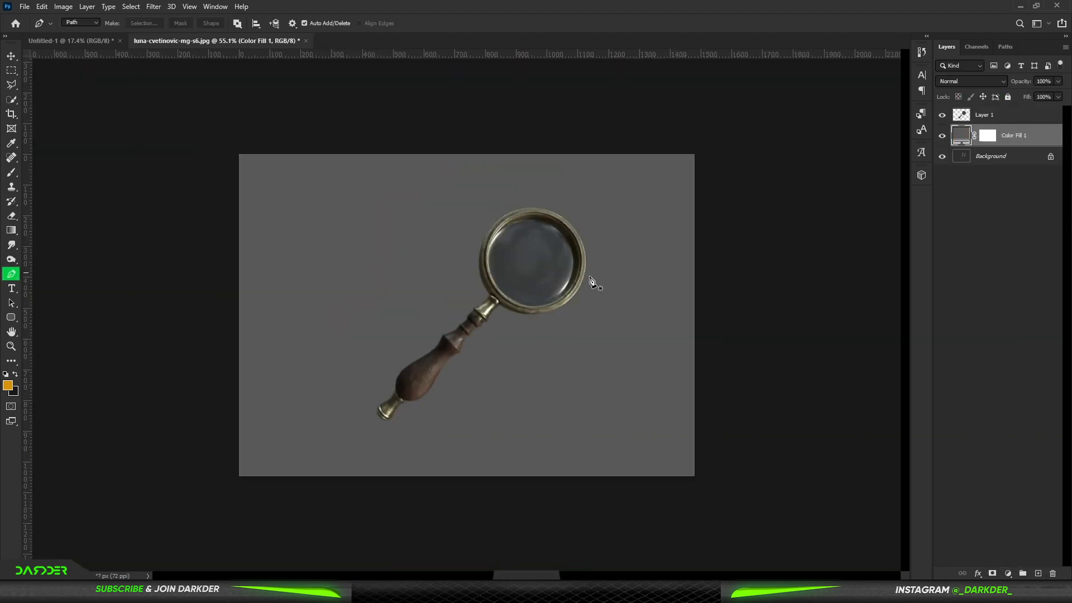
# Step: Erase the dark glass inside the rim on Layer 1 with a soft Eraser
pyautogui.scroll(5, 591, 282)
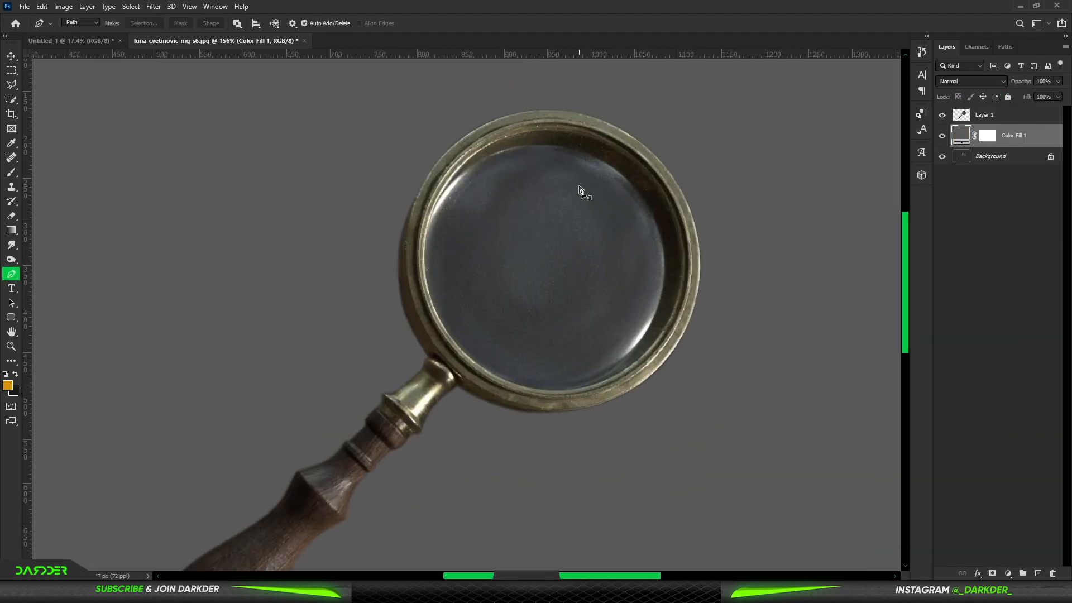
pyautogui.click(994, 114)
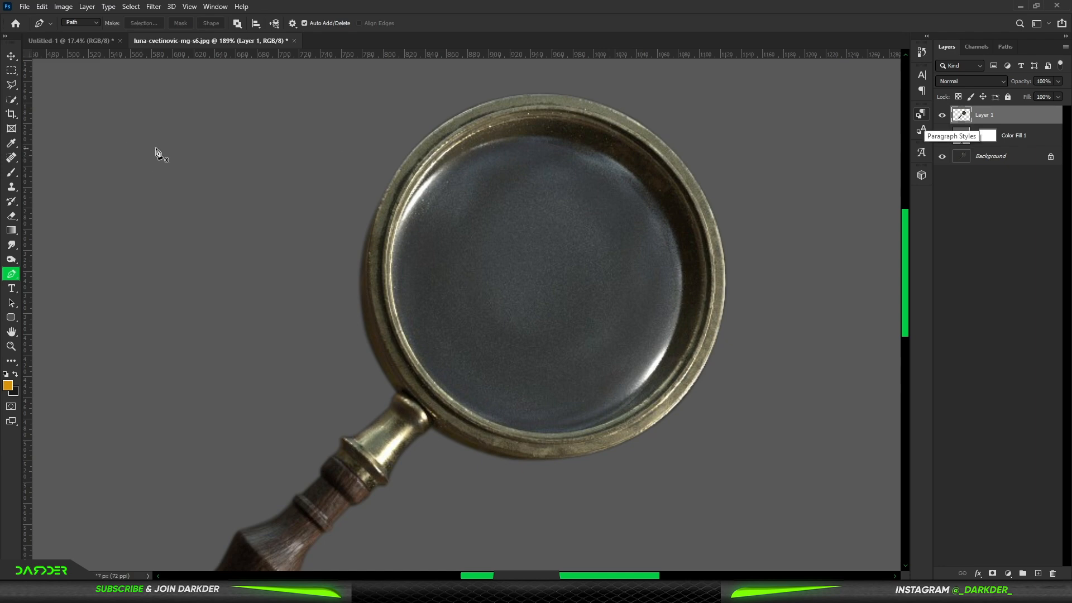
pyautogui.click(12, 173)
pyautogui.click(11, 216)
pyautogui.moveTo(540, 281); pyautogui.dragTo(522, 311)
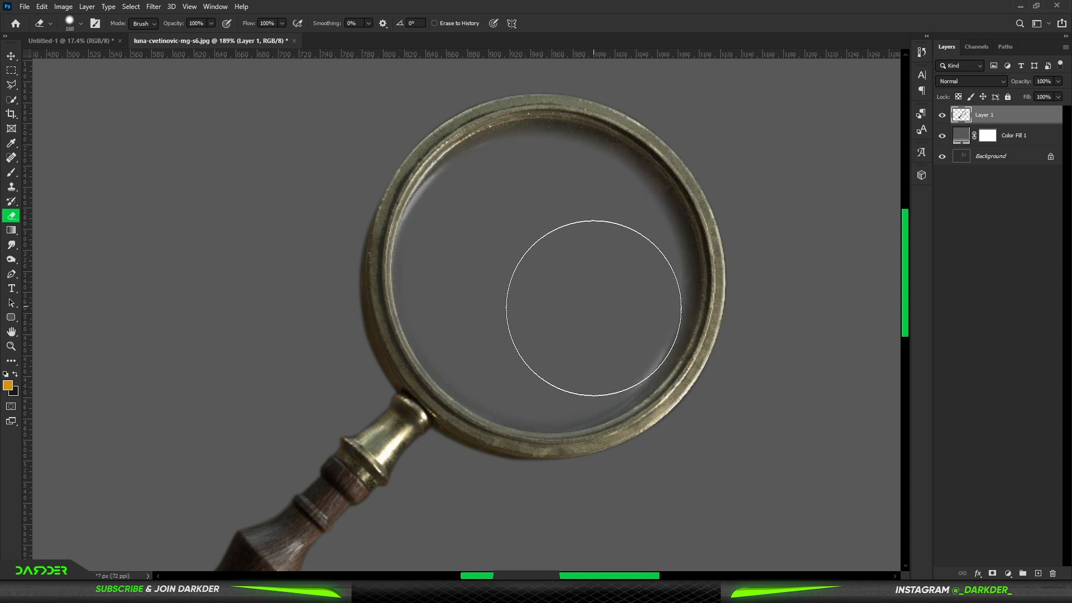
# Step: Rotate the magnifying glass cutout about -43.1° so its handle stands vertical
pyautogui.scroll(-5, 543, 252)
pyautogui.moveTo(611, 306); pyautogui.dragTo(596, 212)
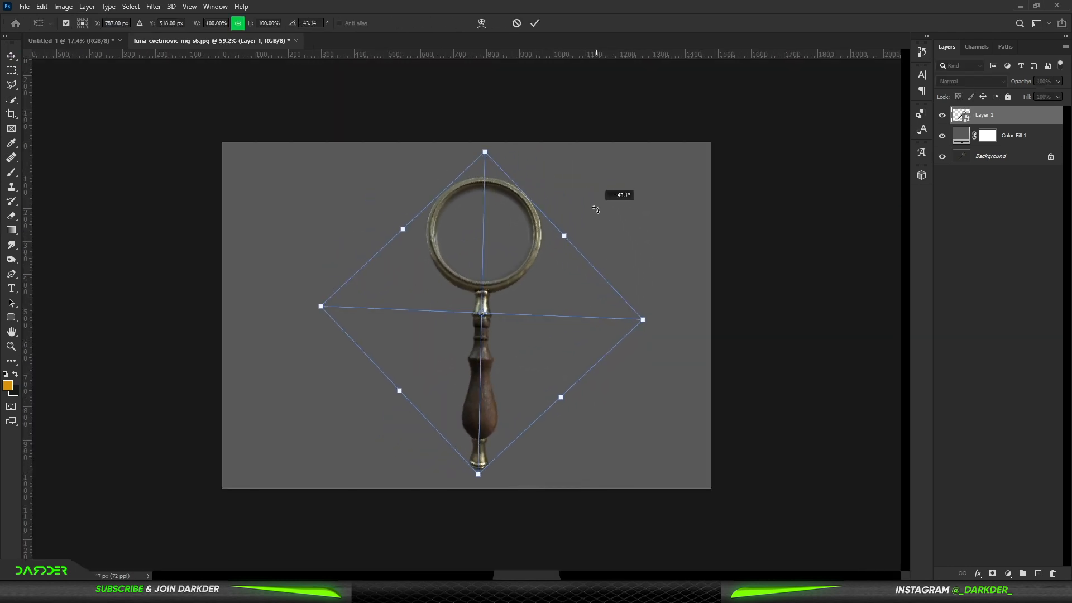
pyautogui.press('Return')
pyautogui.click(596, 213)
# Step: Bring the magnifying glass into the Untitled-1 document and scale it to about 114% over the portrait
pyautogui.scroll(2, 426, 231)
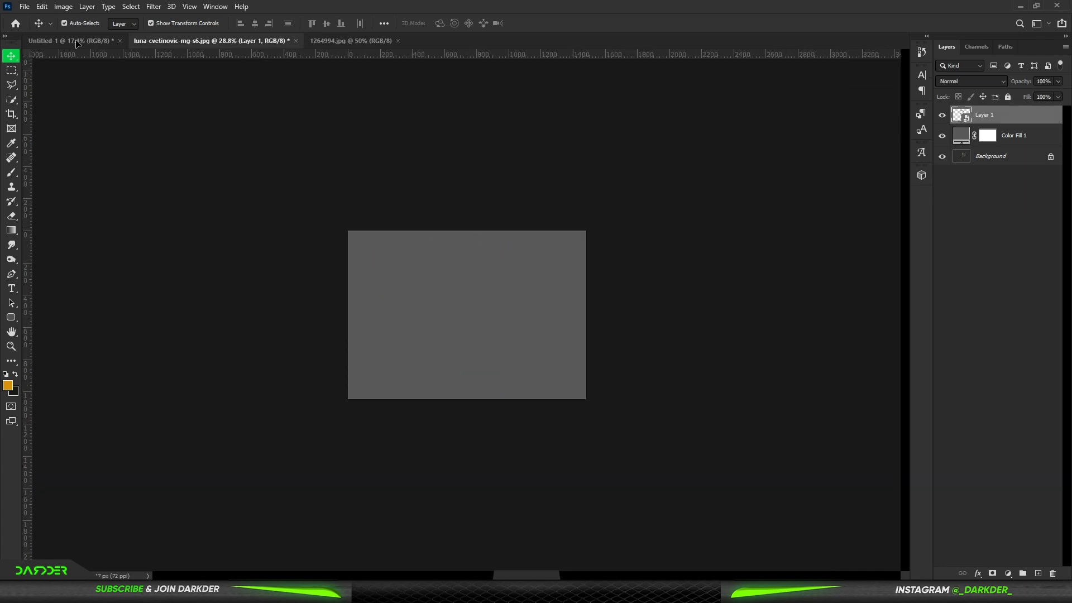
pyautogui.click(79, 43)
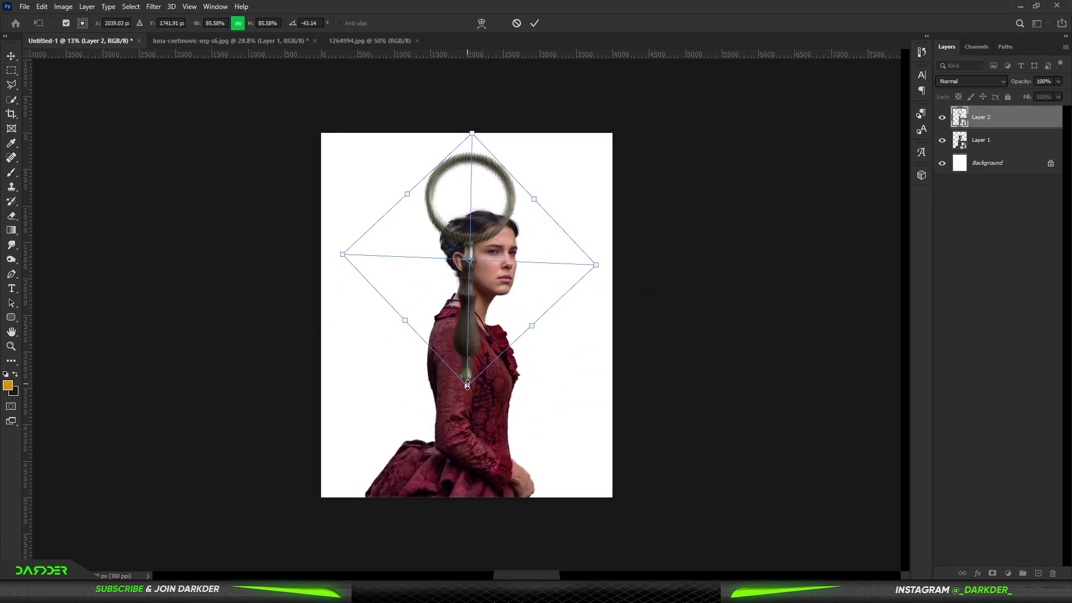
pyautogui.moveTo(468, 384); pyautogui.dragTo(467, 454)
pyautogui.moveTo(472, 134); pyautogui.dragTo(472, 112)
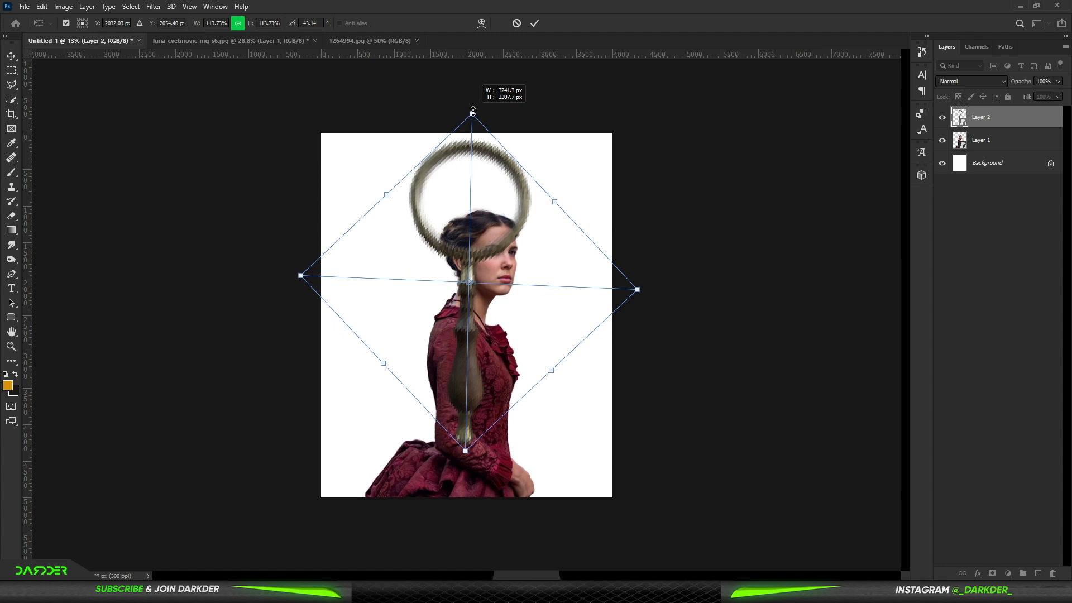
pyautogui.press('Return')
# Step: Place the magnifying glass layer behind the woman in the red dress and adjust its placement with Free Transform
pyautogui.click(946, 252)
pyautogui.scroll(2, 674, 230)
pyautogui.moveTo(1002, 143); pyautogui.dragTo(1000, 112)
pyautogui.hotkey('ctrl', 't')
pyautogui.moveTo(446, 181); pyautogui.dragTo(448, 199)
pyautogui.press('Return')
pyautogui.click(1001, 272)
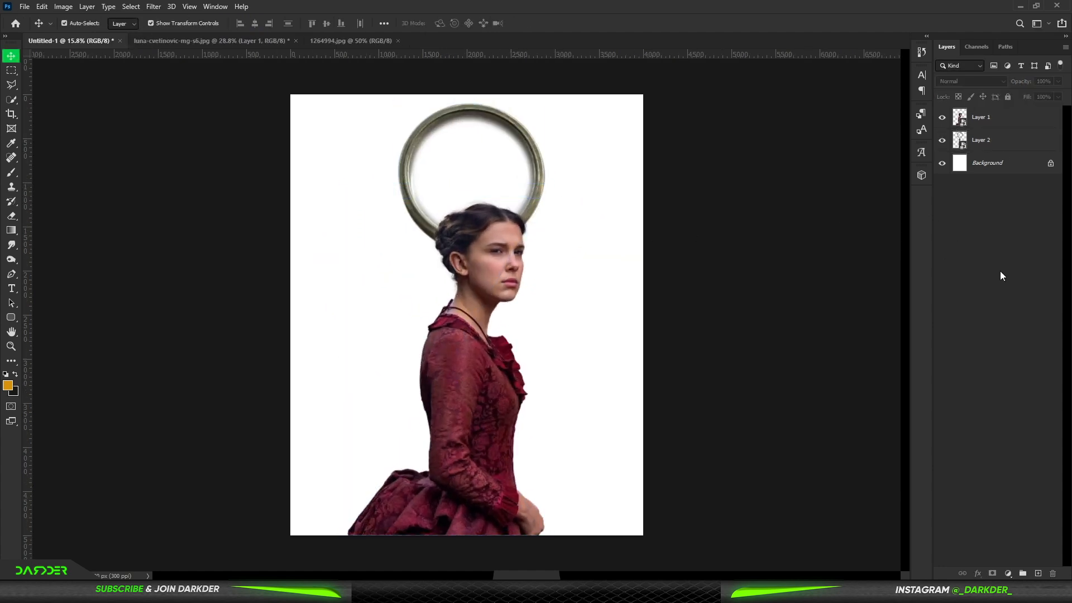
# Step: Hide Layer 1 and add a dark grey Solid Color fill layer above the Background
pyautogui.click(943, 118)
pyautogui.click(987, 162)
pyautogui.click(1008, 573)
pyautogui.click(1000, 376)
pyautogui.moveTo(748, 369); pyautogui.dragTo(673, 377)
pyautogui.click(977, 274)
pyautogui.click(977, 273)
# Step: Bring the photo from 1264994.jpg into Untitled-1, convert it to a smart object and enlarge it over the lens
pyautogui.click(345, 41)
pyautogui.moveTo(407, 181); pyautogui.dragTo(466, 177)
pyautogui.rightClick(1017, 121)
pyautogui.click(960, 261)
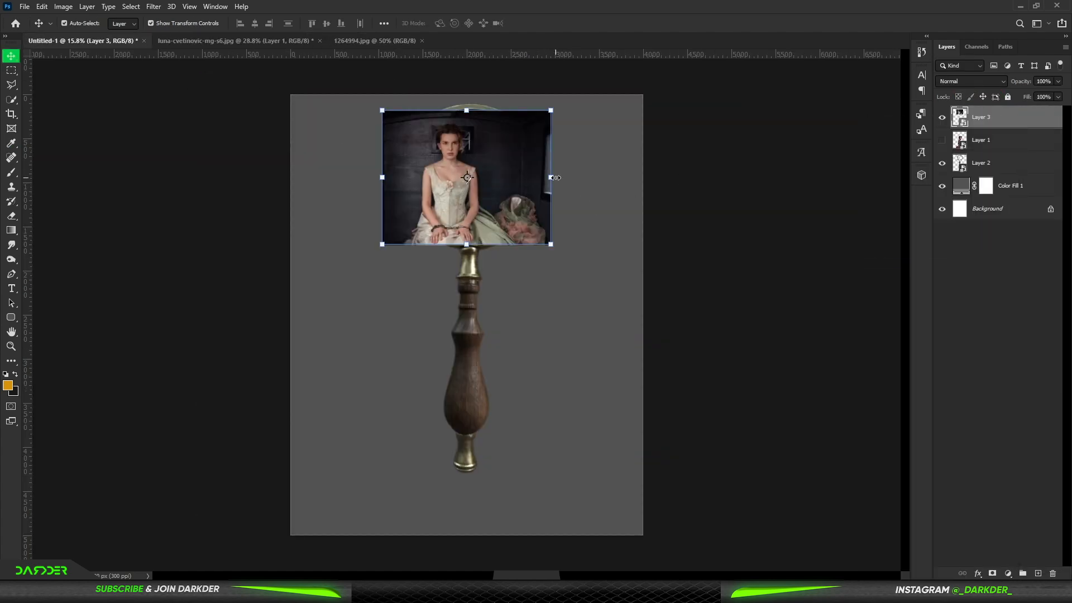
pyautogui.moveTo(552, 177); pyautogui.dragTo(574, 177)
pyautogui.press('Return')
# Step: Move Layer 3 beneath the magnifying glass layer and position the seated woman inside the rim
pyautogui.moveTo(1019, 120); pyautogui.dragTo(1021, 173)
pyautogui.click(1029, 296)
pyautogui.scroll(5, 544, 218)
pyautogui.moveTo(424, 132); pyautogui.dragTo(448, 151)
pyautogui.scroll(3, 680, 243)
pyautogui.moveTo(436, 198); pyautogui.dragTo(433, 194)
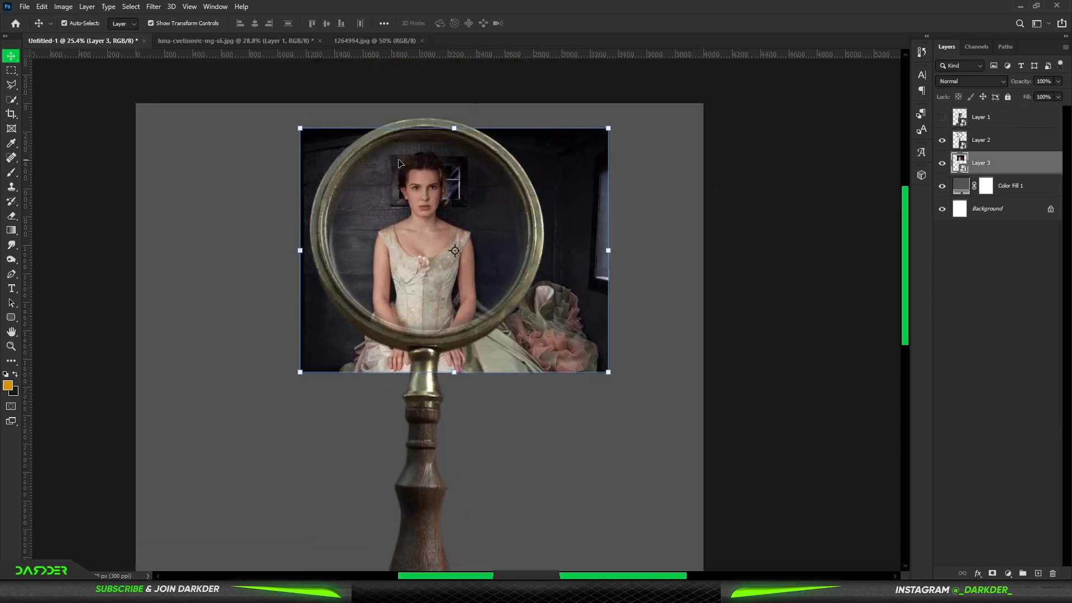
# Step: Rasterize Layer 3 and erase the parts of the photo outside the magnifying glass rim
pyautogui.click(11, 215)
pyautogui.click(340, 138)
pyautogui.press('Return')
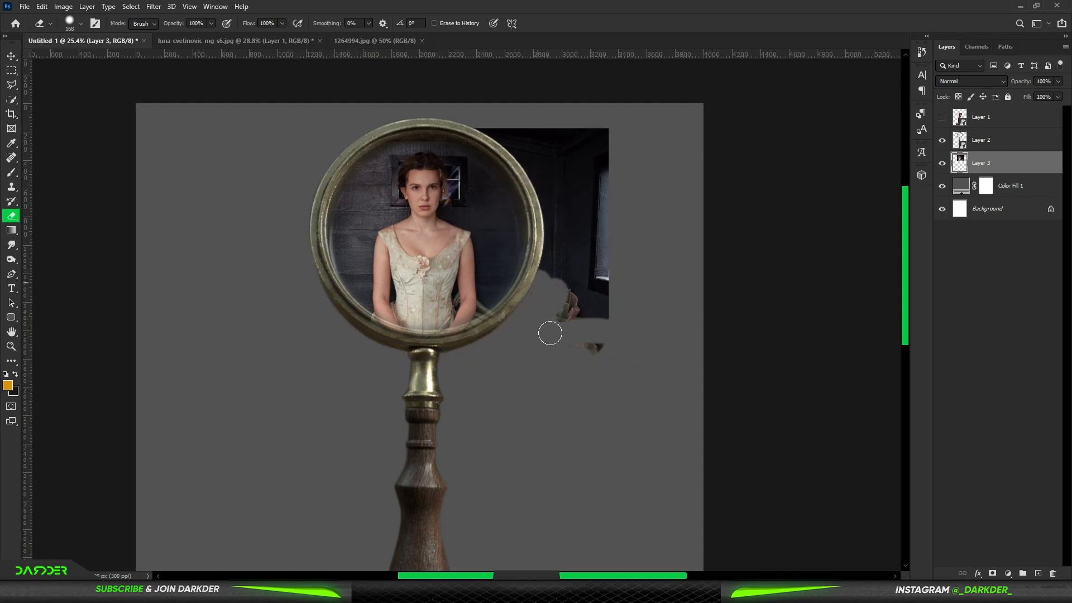
pyautogui.moveTo(623, 136)
pyautogui.mouseDown()
pyautogui.moveTo(582, 159)
pyautogui.moveTo(493, 110)
pyautogui.mouseUp()
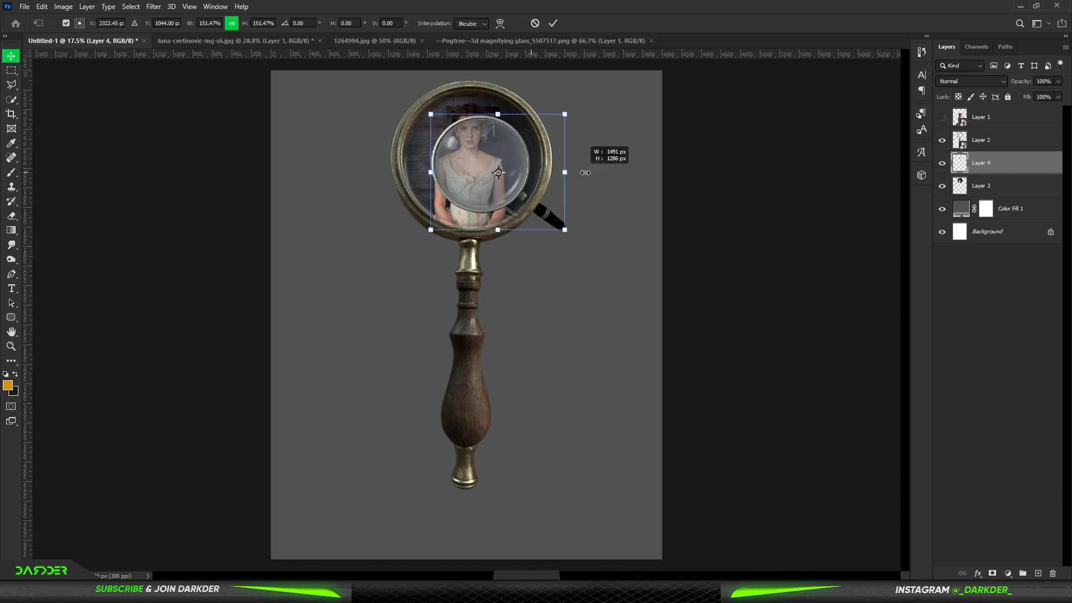
# Step: Scale the Pngtree glass overlay on Layer 4 to about 230% and align its lens with the brass rim
pyautogui.moveTo(581, 146); pyautogui.dragTo(625, 88)
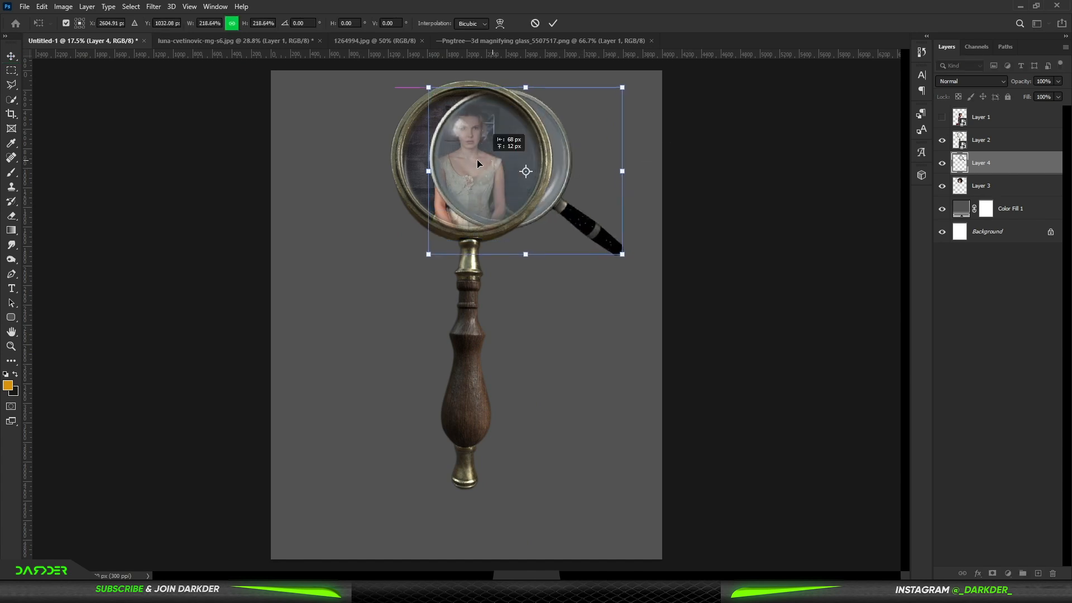
pyautogui.moveTo(492, 160); pyautogui.dragTo(456, 163)
pyautogui.moveTo(590, 176); pyautogui.dragTo(600, 176)
pyautogui.moveTo(488, 149); pyautogui.dragTo(488, 149)
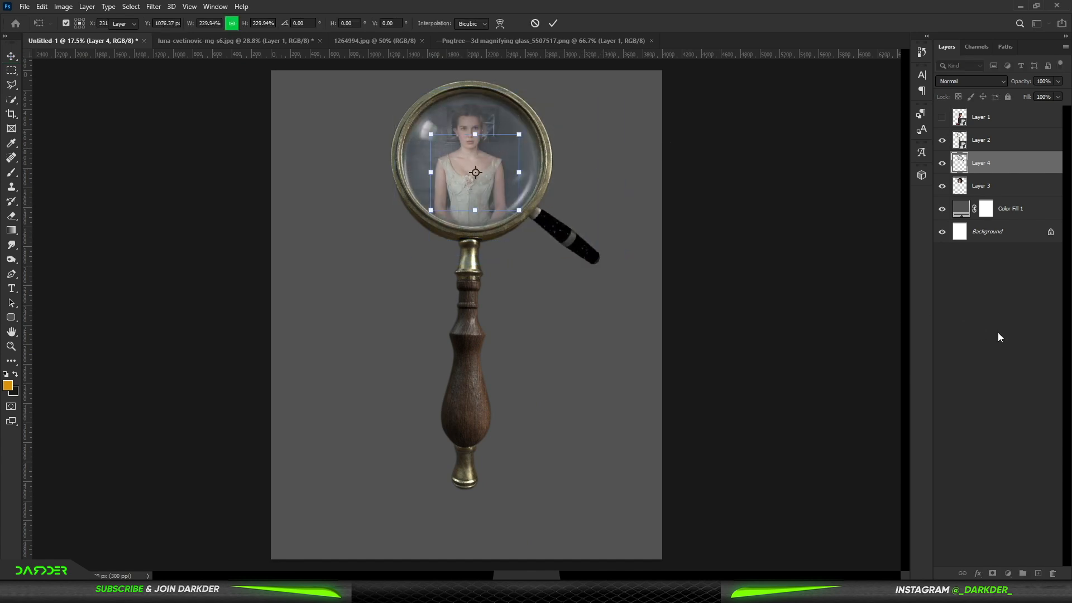
pyautogui.press('Return')
# Step: Erase the black handle of the glass overlay outside the brass rim
pyautogui.scroll(3, 515, 173)
pyautogui.press('e')
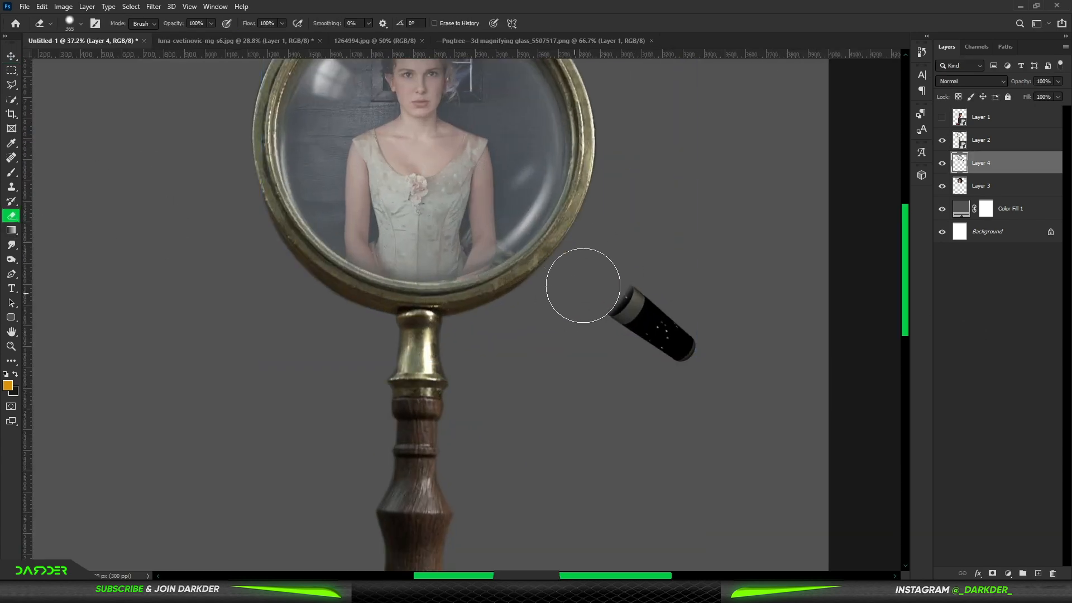
pyautogui.scroll(-3, 581, 304)
pyautogui.scroll(2, 475, 114)
# Step: Add a Hue/Saturation adjustment clipped to Layer 3 with Saturation -100 and reduced Lightness
pyautogui.click(1018, 191)
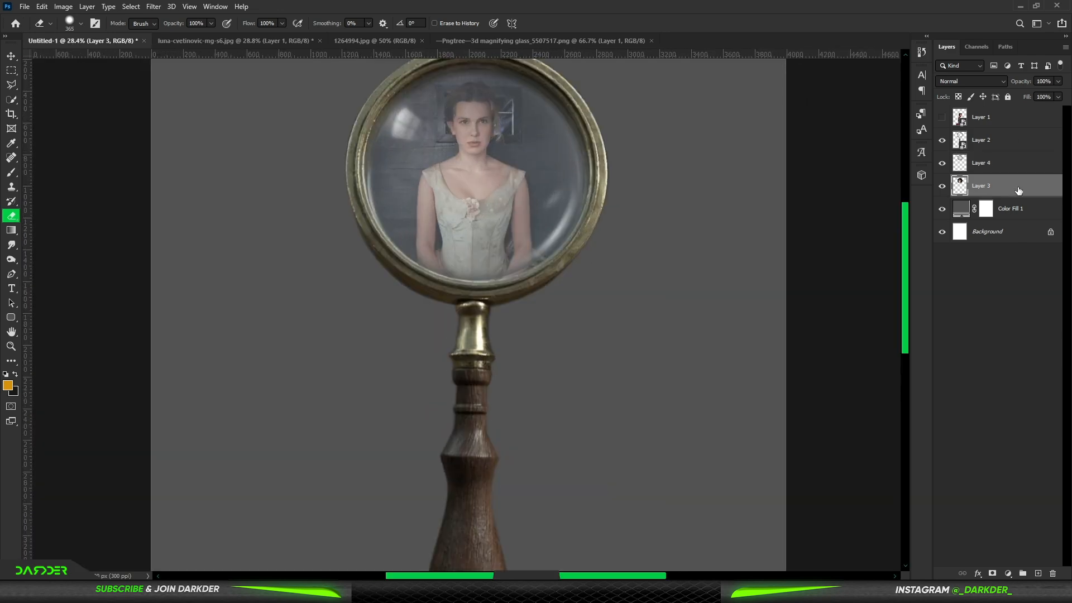
pyautogui.click(1008, 573)
pyautogui.click(1035, 462)
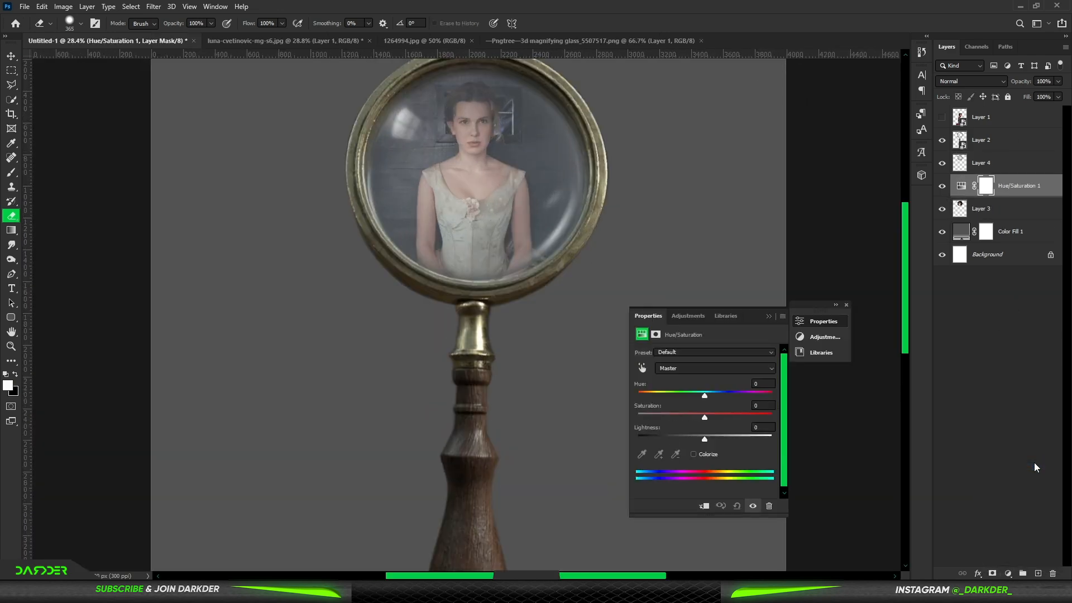
pyautogui.click(703, 506)
pyautogui.moveTo(705, 439); pyautogui.dragTo(680, 442)
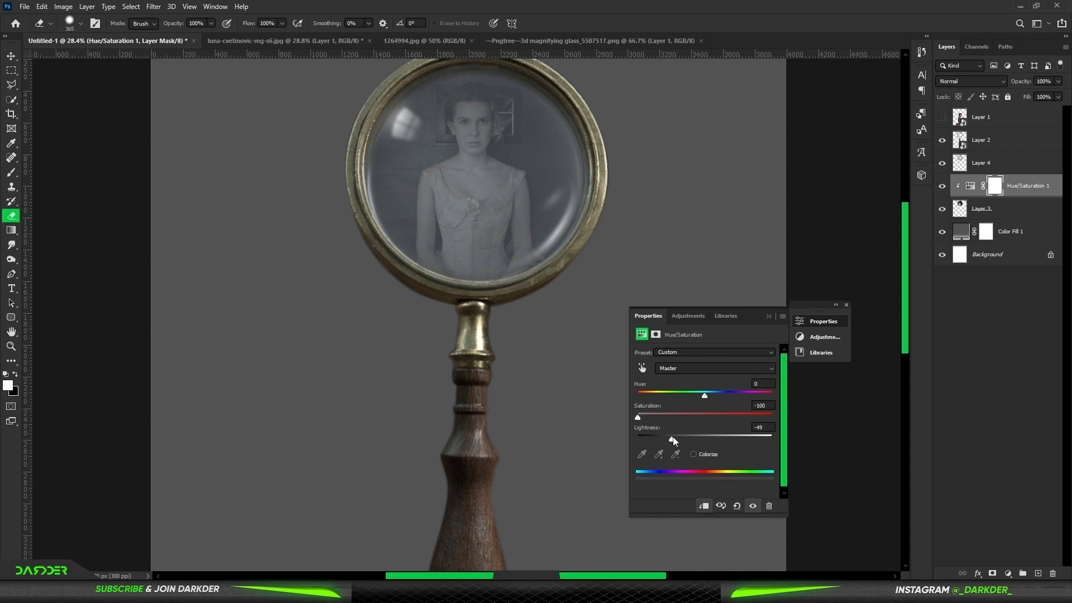
# Step: Set the blend mode of the glass overlay on Layer 4 to Hard Light
pyautogui.click(981, 162)
pyautogui.click(972, 81)
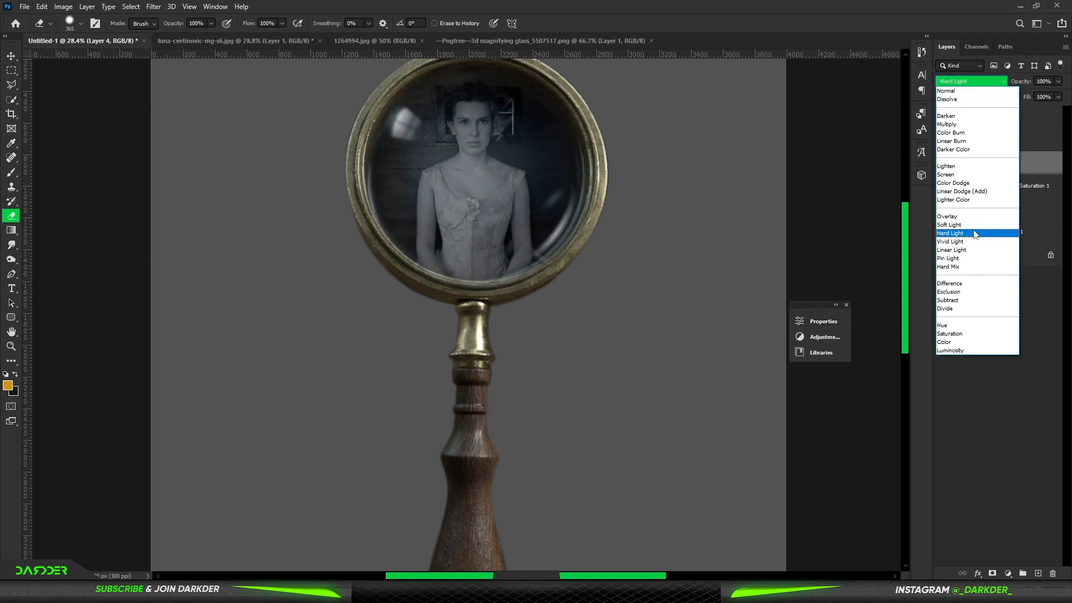
pyautogui.click(974, 234)
pyautogui.click(964, 306)
pyautogui.scroll(-5, 448, 149)
pyautogui.scroll(2, 448, 149)
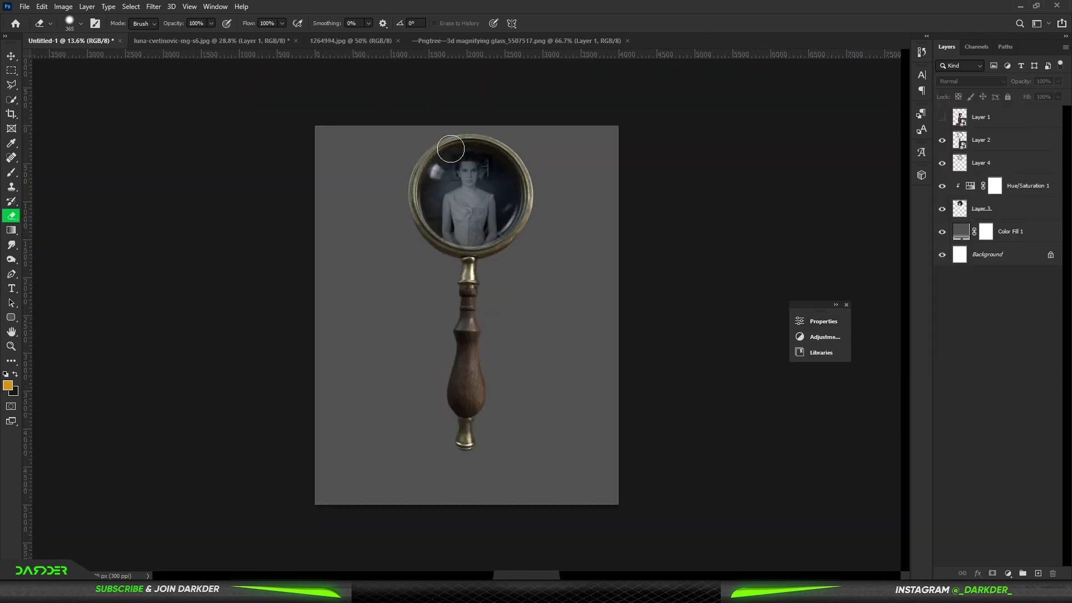
# Step: Group Layer 4, the Hue/Saturation adjustment and Layer 3, then duplicate the group and convert the copy to a smart object
pyautogui.click(1015, 169)
pyautogui.keyDown('shift'); pyautogui.click(1026, 208); pyautogui.keyUp('shift')
pyautogui.hotkey('ctrl', 'g')
pyautogui.moveTo(1018, 160); pyautogui.dragTo(1018, 150)
pyautogui.rightClick(1027, 160)
pyautogui.click(988, 272)
pyautogui.hotkey('ctrl', 'z')
pyautogui.hotkey('ctrl', 'z')
pyautogui.hotkey('ctrl', 'shift', 'z')
pyautogui.hotkey('ctrl', 'shift', 'z')
# Step: Hide the smart object copy of the group and delete the photo on Layer 3 from the original Group 1
pyautogui.click(976, 181)
pyautogui.click(942, 163)
pyautogui.click(955, 182)
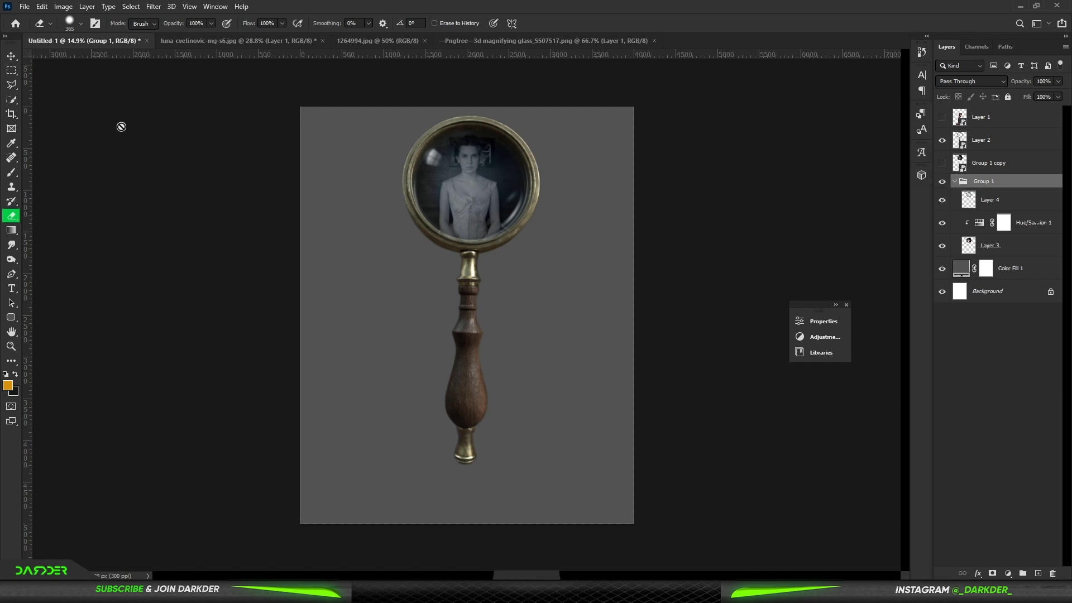
pyautogui.click(999, 247)
pyautogui.press('Delete')
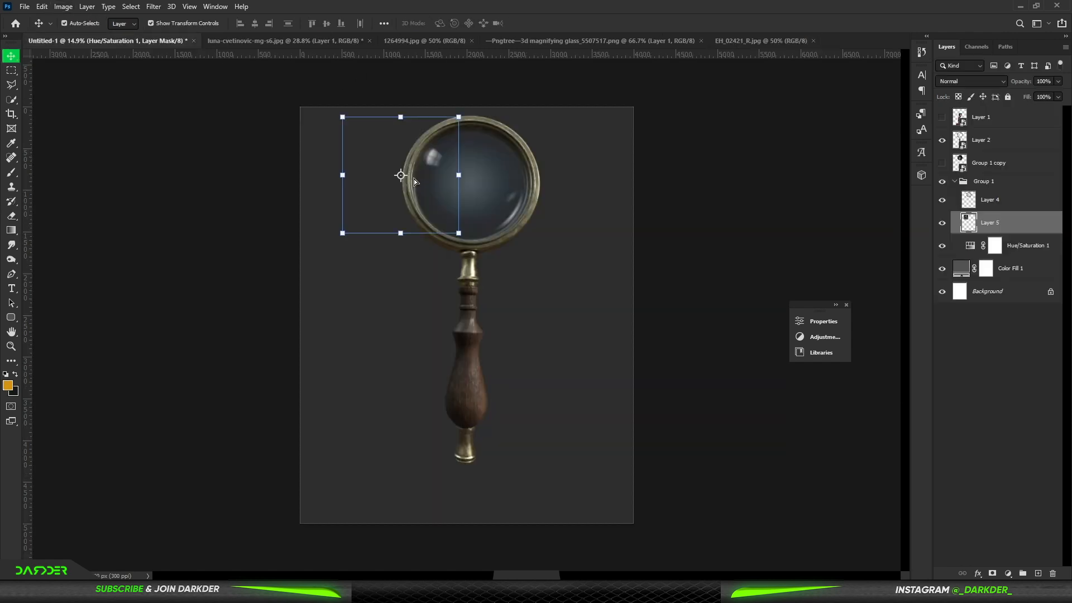
# Step: Position the EH_02421_R.jpg photo over the lens and scale it to about 121%
pyautogui.moveTo(414, 179); pyautogui.dragTo(435, 183)
pyautogui.moveTo(530, 185); pyautogui.dragTo(548, 190)
pyautogui.press('Left')
pyautogui.press('Left')
pyautogui.press('Left')
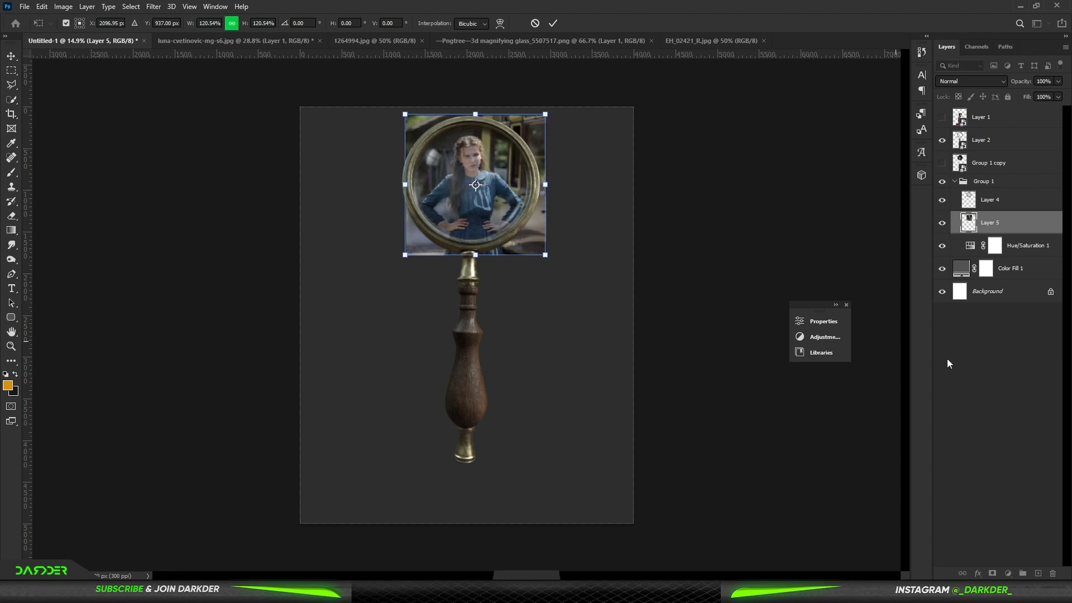
pyautogui.press('Return')
# Step: Move Layer 5 below the Hue/Saturation adjustment and clip the adjustment to it
pyautogui.click(971, 333)
pyautogui.moveTo(1006, 229); pyautogui.dragTo(1009, 255)
pyautogui.keyDown('alt'); pyautogui.click(1006, 234); pyautogui.keyUp('alt')
pyautogui.click(997, 314)
# Step: Erase the parts of the Layer 5 photo outside the magnifying glass rim
pyautogui.scroll(6, 474, 124)
pyautogui.scroll(1, 474, 124)
pyautogui.click(349, 124)
pyautogui.press('e')
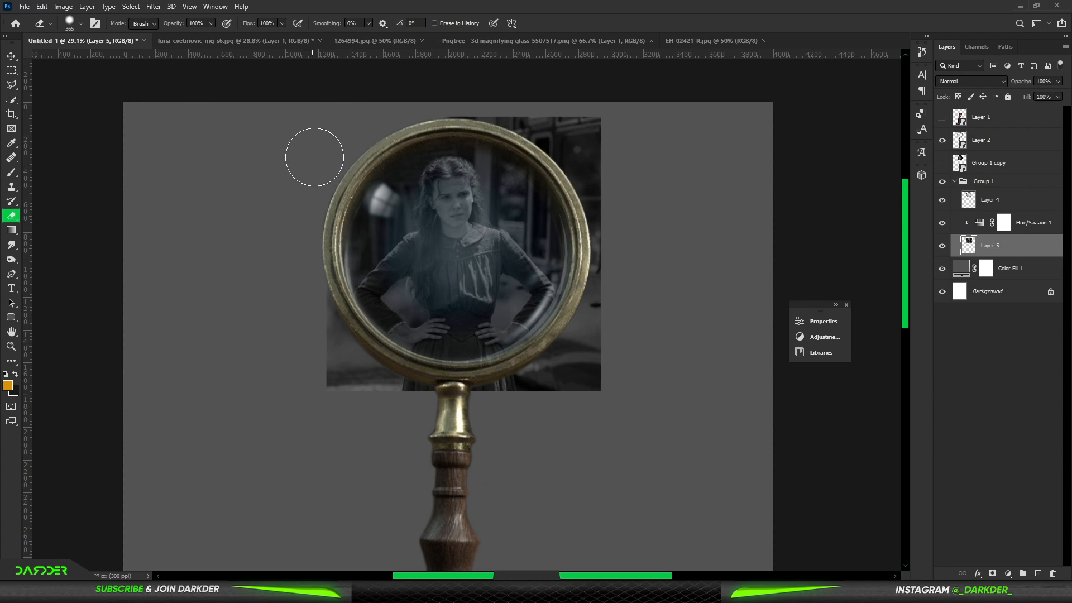
pyautogui.moveTo(486, 386); pyautogui.dragTo(534, 388)
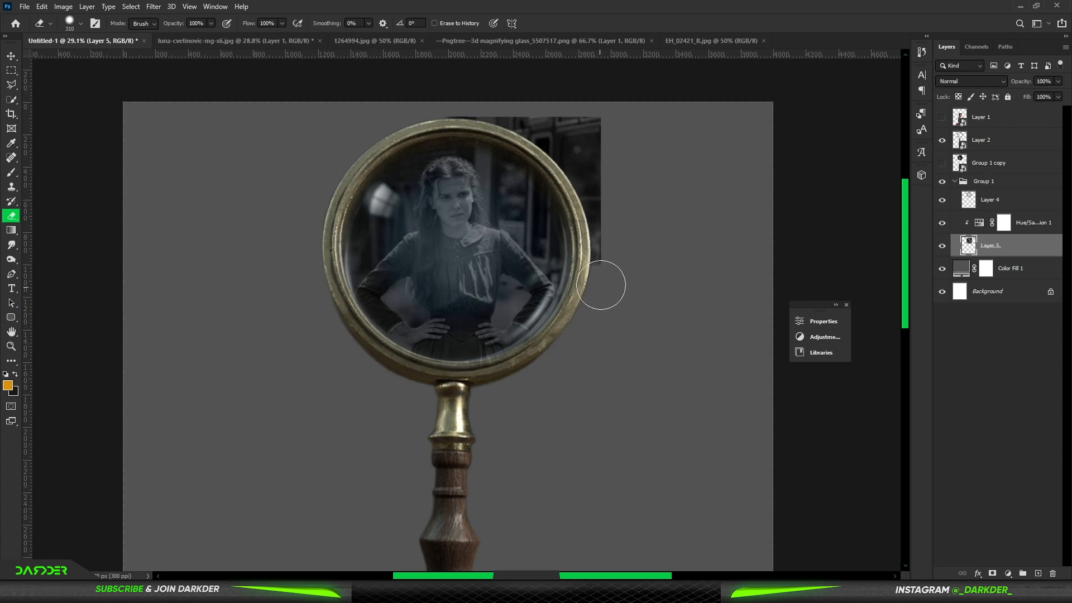
pyautogui.moveTo(604, 220)
pyautogui.mouseDown()
pyautogui.moveTo(569, 141)
pyautogui.moveTo(464, 95)
pyautogui.mouseUp()
# Step: Duplicate Group 1 with the second photo, convert the copy to a smart object, hide it and expand the original group
pyautogui.scroll(-11, 414, 101)
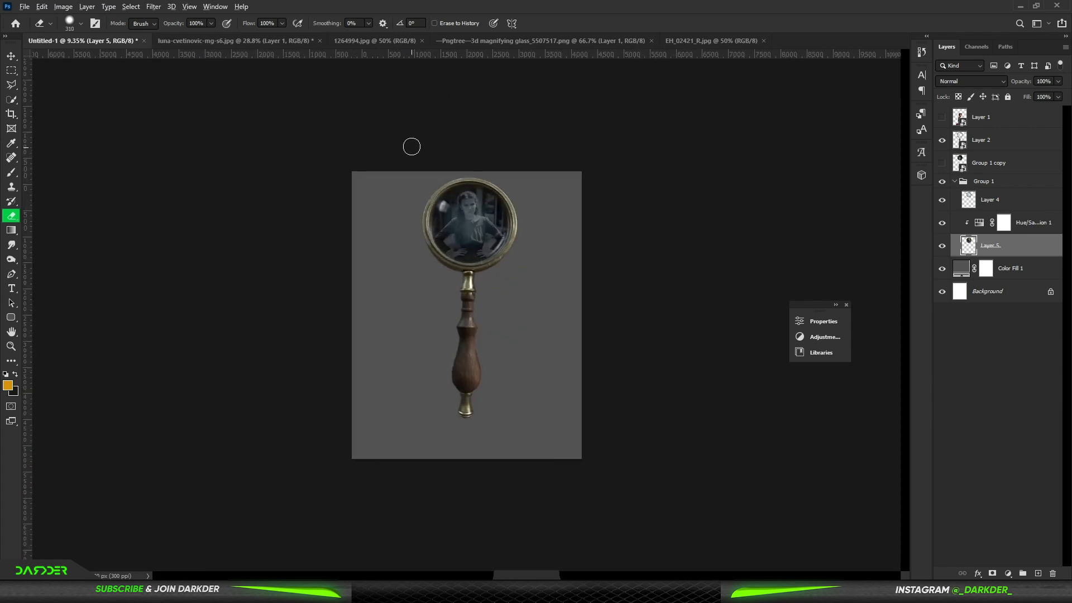
pyautogui.scroll(9, 492, 101)
pyautogui.click(955, 182)
pyautogui.hotkey('ctrl', 'j')
pyautogui.rightClick(1015, 185)
pyautogui.click(983, 272)
pyautogui.click(944, 188)
pyautogui.click(959, 204)
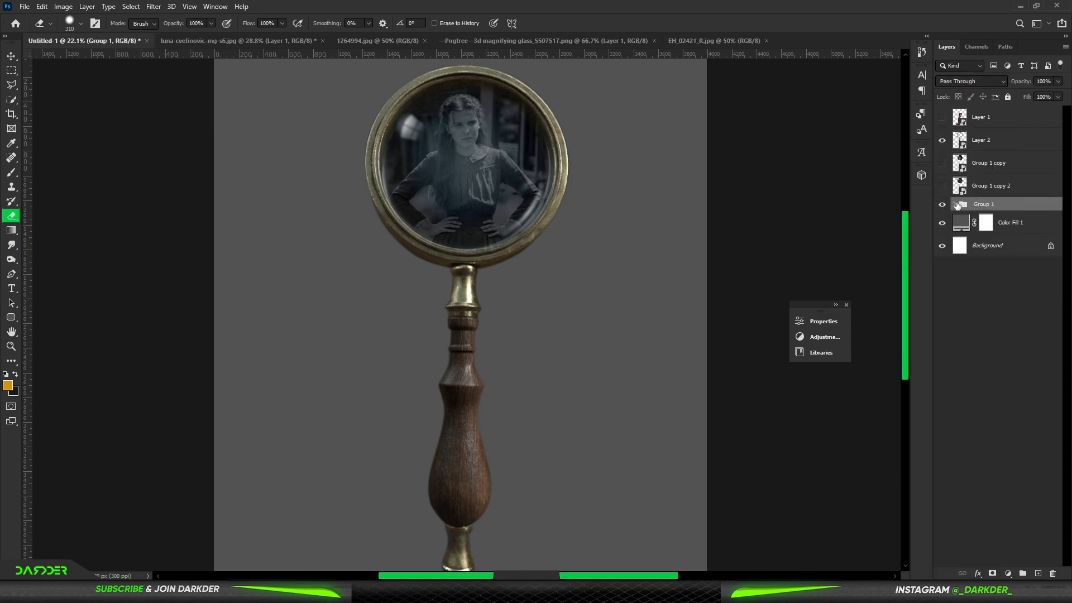
# Step: Bring the photo from Fab1jN-aUAA9bXa.jpg into Group 1 beneath the Hue/Saturation adjustment and clip it to Layer 5
pyautogui.moveTo(249, 124); pyautogui.dragTo(654, 407)
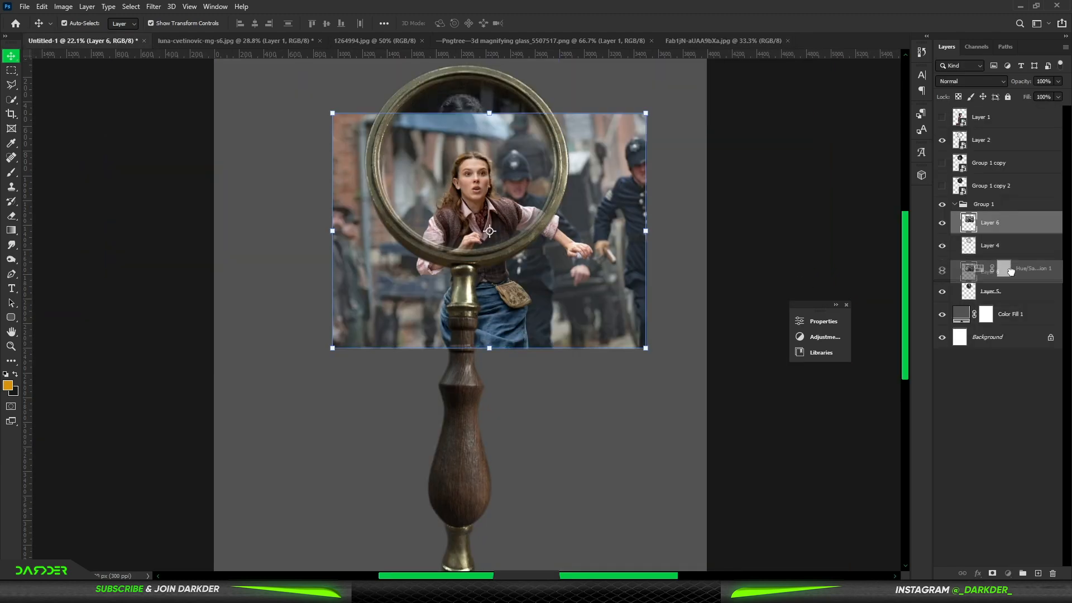
pyautogui.moveTo(1011, 272); pyautogui.dragTo(1012, 273)
pyautogui.click(497, 113)
pyautogui.click(998, 269)
# Step: Scale down the Layer 6 photo and move the running woman to the centre of the lens
pyautogui.moveTo(489, 113); pyautogui.dragTo(489, 132)
pyautogui.moveTo(484, 175); pyautogui.dragTo(469, 104)
pyautogui.click(963, 425)
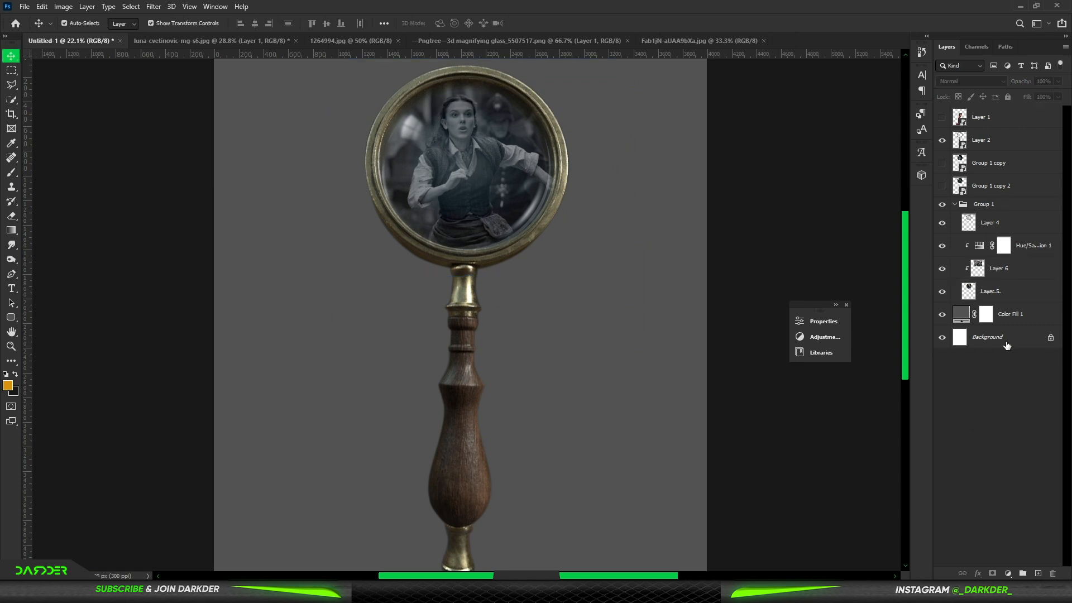
# Step: Duplicate Group 1 with the third photo, convert the copy to a smart object and hide the original group
pyautogui.click(955, 205)
pyautogui.moveTo(995, 202); pyautogui.dragTo(994, 199)
pyautogui.rightClick(1007, 206)
pyautogui.click(970, 270)
pyautogui.click(943, 228)
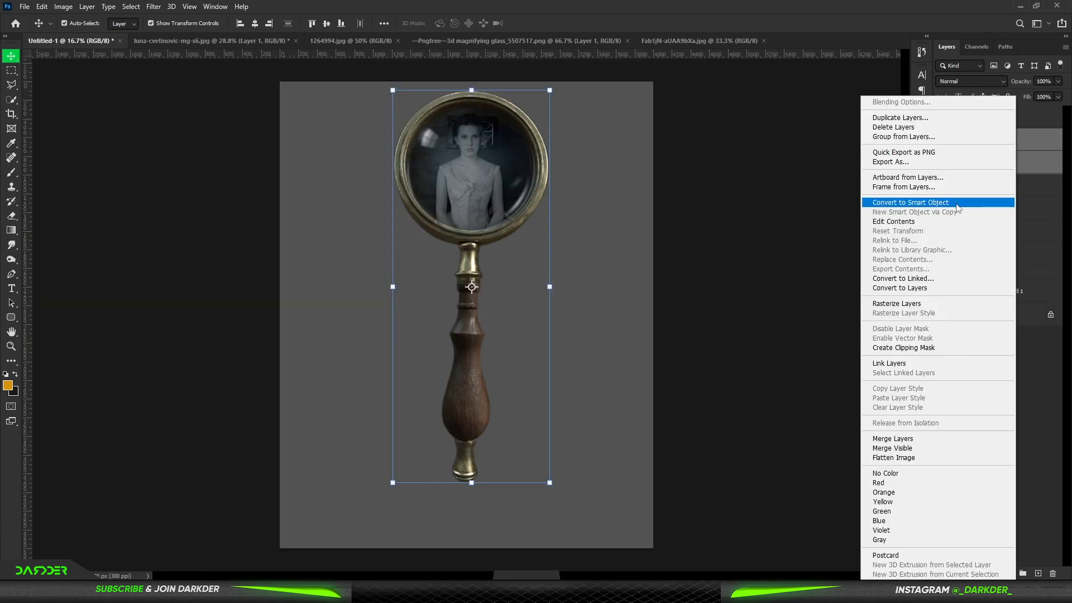
# Step: Convert the selected magnifying glass copy and first portrait into one smart object and select Group 1 copy 2
pyautogui.click(916, 204)
pyautogui.click(1016, 187)
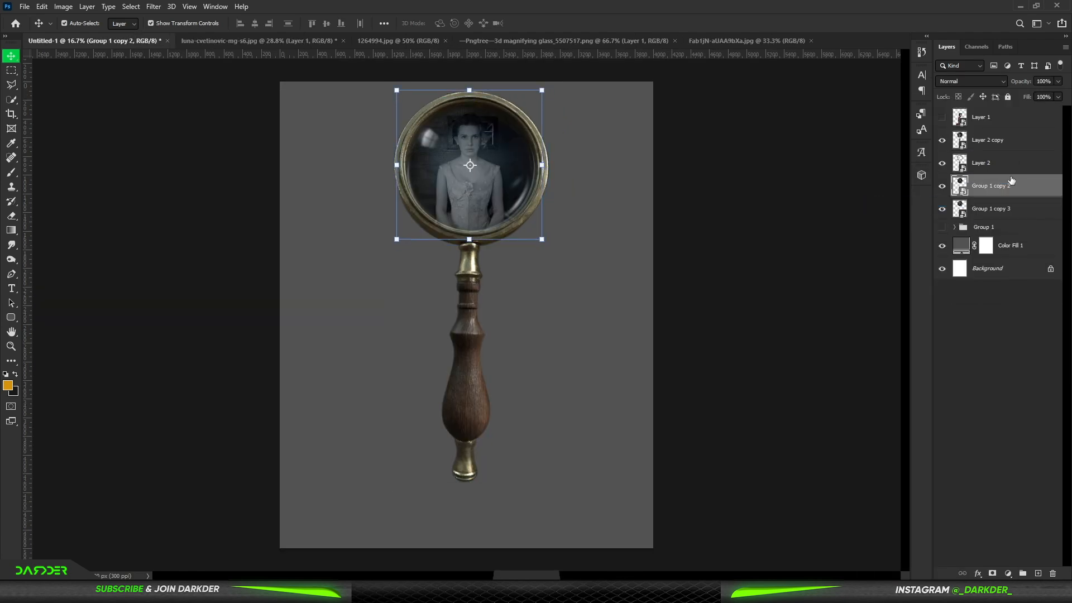
# Step: Convert the copies of the Layer 2 magnifying glass and the Group 1 copy 2 portrait into one smart object
pyautogui.keyDown('shift'); pyautogui.click(1021, 167); pyautogui.keyUp('shift')
pyautogui.rightClick(1019, 170)
pyautogui.click(972, 203)
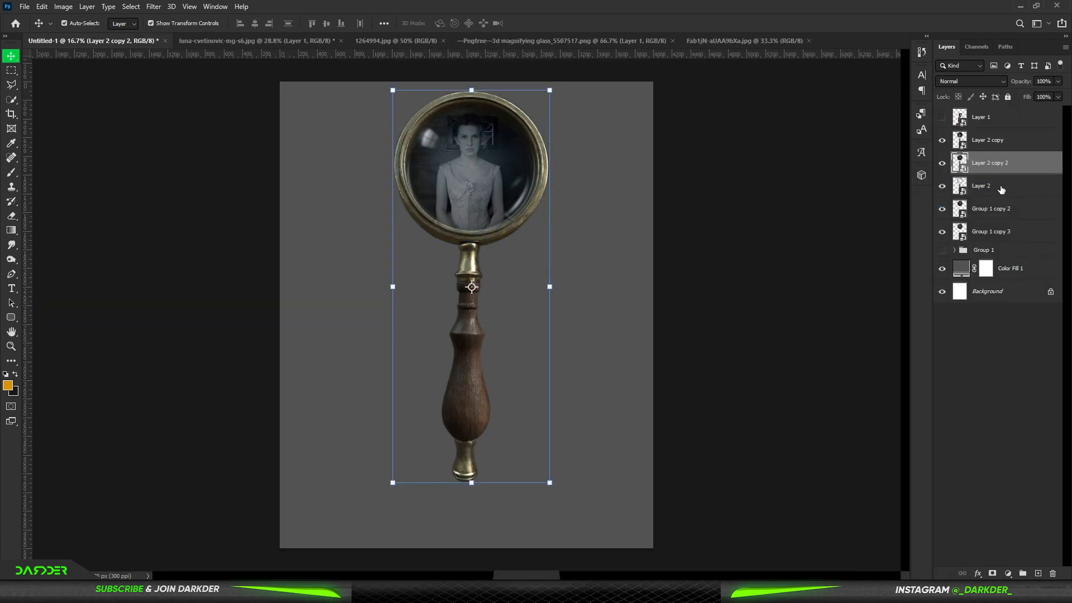
# Step: Combine the last magnifying glass and portrait into a third smart object and delete the leftover separate layers
pyautogui.click(1010, 215)
pyautogui.keyDown('shift'); pyautogui.click(1014, 190); pyautogui.keyUp('shift')
pyautogui.moveTo(1027, 212); pyautogui.dragTo(1029, 197)
pyautogui.rightClick(1020, 214)
pyautogui.click(945, 203)
pyautogui.click(1014, 193)
pyautogui.press('Delete')
pyautogui.click(1018, 208)
pyautogui.press('Delete')
# Step: Spread the magnifying glasses by moving one to the canvas's right side and another to its left side
pyautogui.click(1005, 279)
pyautogui.moveTo(513, 183); pyautogui.dragTo(613, 203)
pyautogui.moveTo(438, 183); pyautogui.dragTo(320, 207)
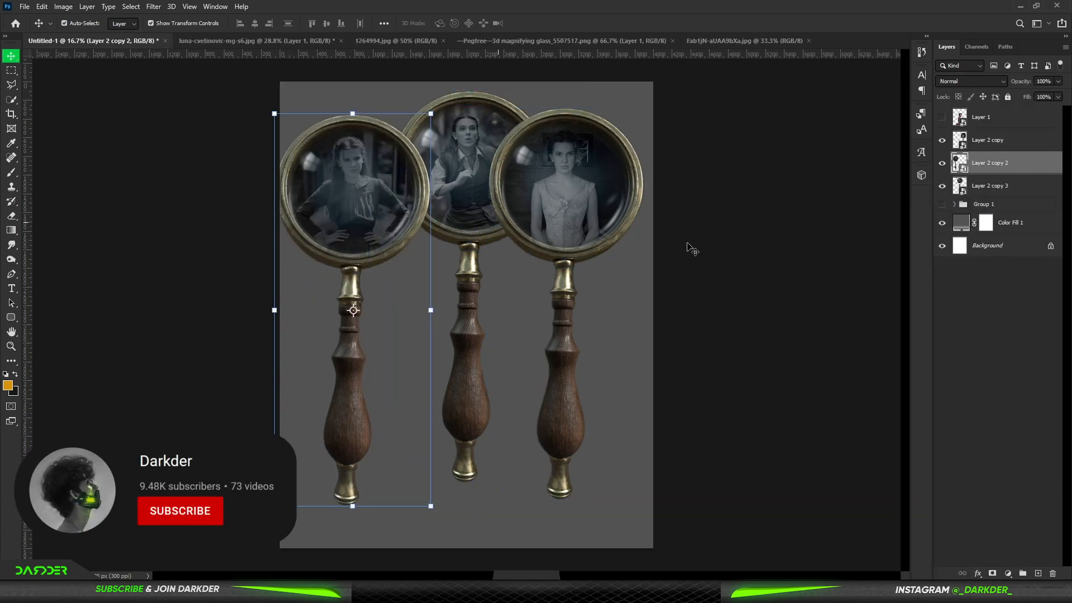
# Step: Show Layer 1 with the woman in the red dress and delete the hidden Group 1
pyautogui.scroll(-1, 682, 247)
pyautogui.click(943, 117)
pyautogui.click(981, 314)
pyautogui.click(1002, 205)
pyautogui.press('Delete')
# Step: Try to shrink and tilt the left and right magnifying glasses one by one, and undo the transforms
pyautogui.click(398, 161)
pyautogui.moveTo(369, 119); pyautogui.dragTo(313, 217)
pyautogui.click(790, 365)
pyautogui.click(579, 171)
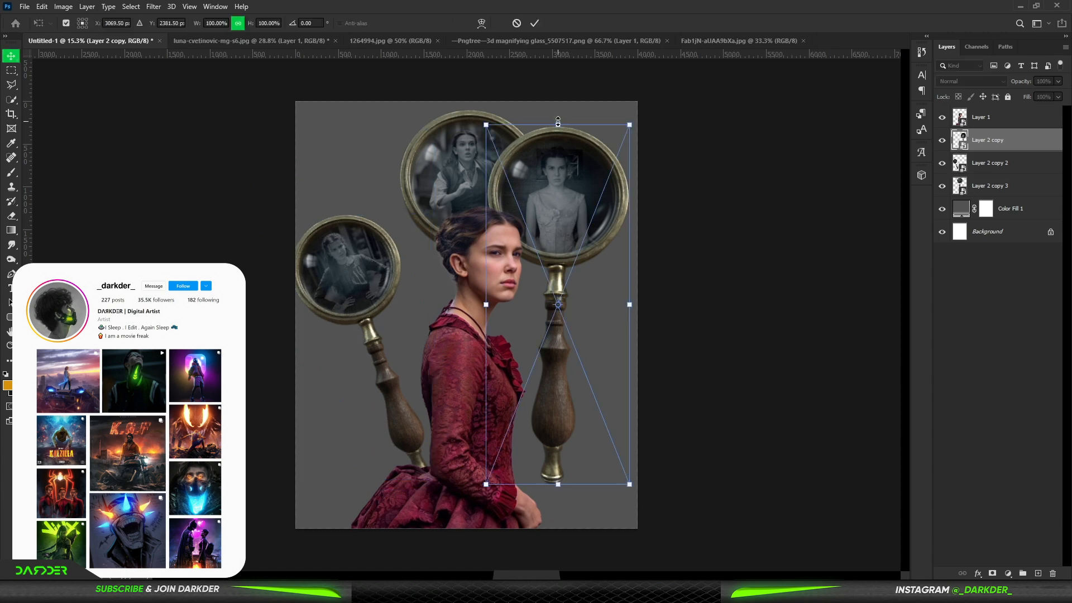
pyautogui.moveTo(558, 121); pyautogui.dragTo(558, 247)
pyautogui.moveTo(530, 287); pyautogui.dragTo(542, 266)
pyautogui.hotkey('ctrl', 'z')
pyautogui.hotkey('ctrl', 'z')
pyautogui.hotkey('ctrl', 'z')
# Step: Scale Layer 2 copy and Layer 2 copy 2 together down to about 79%, making the outer magnifying glasses smaller
pyautogui.keyDown('ctrl'); pyautogui.click(1012, 187); pyautogui.keyUp('ctrl')
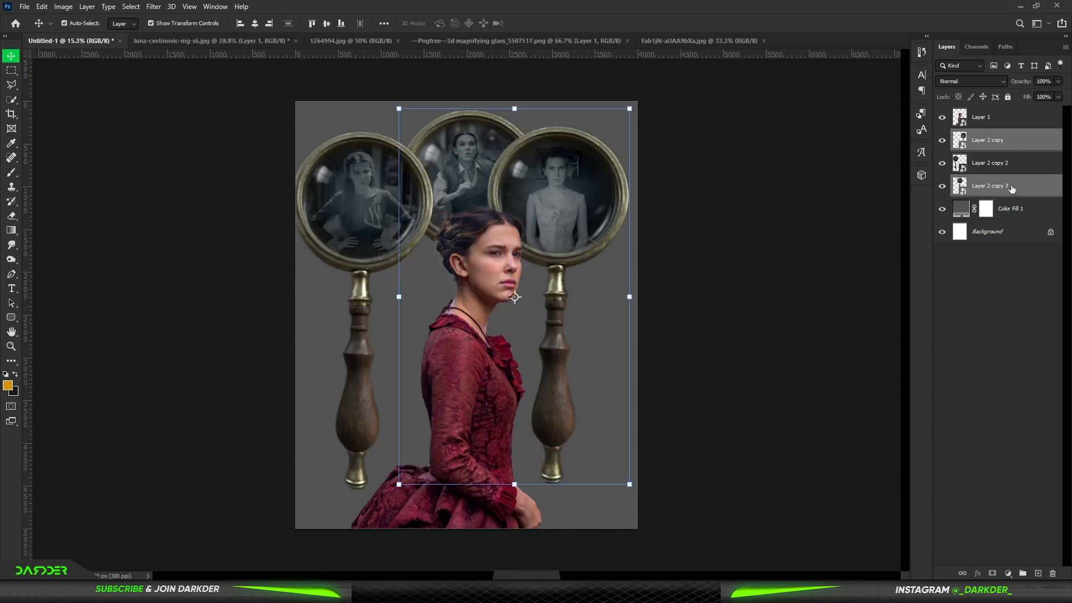
pyautogui.click(1000, 162)
pyautogui.keyDown('ctrl'); pyautogui.click(988, 140); pyautogui.keyUp('ctrl')
pyautogui.hotkey('ctrl', 't')
pyautogui.moveTo(461, 125); pyautogui.dragTo(471, 202)
pyautogui.press('Return')
pyautogui.click(1031, 380)
# Step: Tilt the right magnifying glass about 20° clockwise and place it behind the woman with its handle at her neck
pyautogui.scroll(2, 481, 254)
pyautogui.moveTo(570, 255); pyautogui.dragTo(558, 214)
pyautogui.hotkey('ctrl', 't')
pyautogui.moveTo(544, 135); pyautogui.dragTo(585, 188)
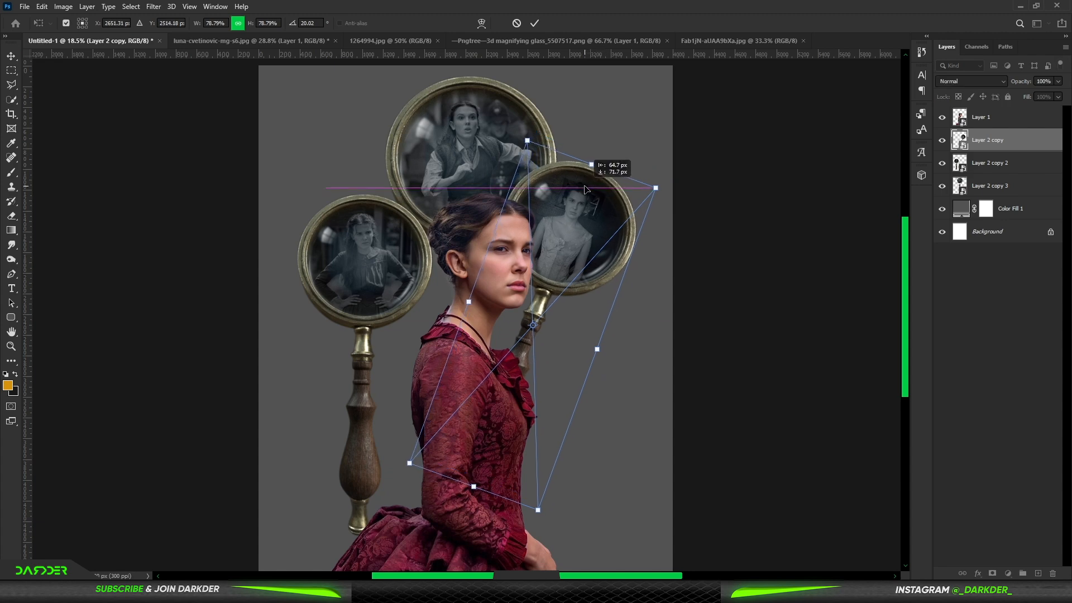
pyautogui.click(857, 335)
# Step: Tilt the left magnifying glass counter-clockwise and position it behind the woman, mirroring the right one
pyautogui.moveTo(413, 249); pyautogui.dragTo(466, 207)
pyautogui.moveTo(419, 139); pyautogui.dragTo(353, 152)
pyautogui.moveTo(395, 214); pyautogui.dragTo(385, 217)
pyautogui.press('Return')
pyautogui.click(1003, 385)
# Step: Hide Layer 2 copy 3 and move the hotel photo on Layer 2 beneath the woman's Layer 1
pyautogui.scroll(-3, 439, 305)
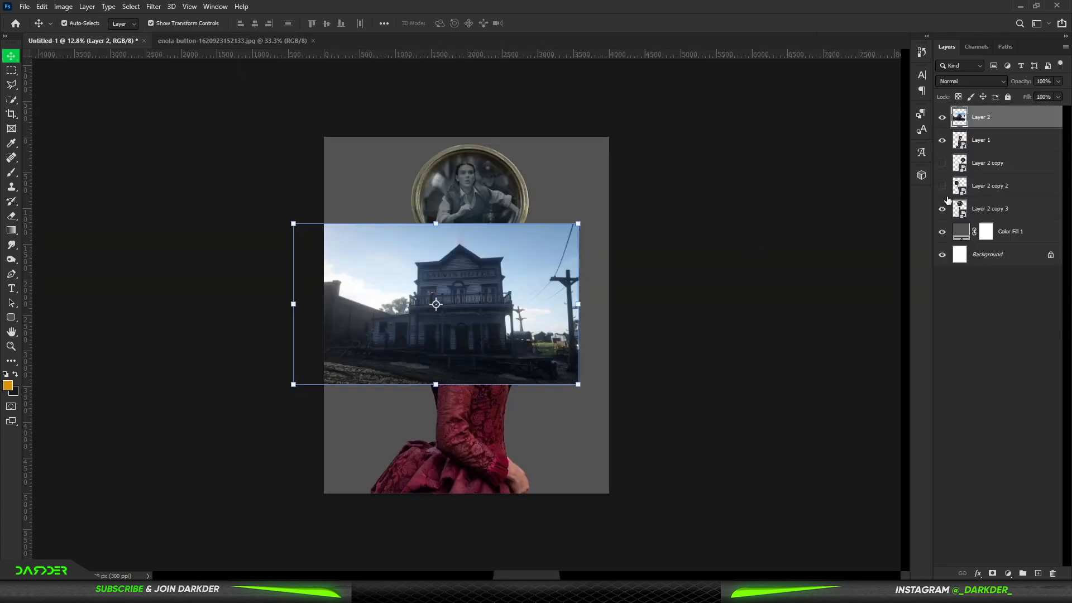
pyautogui.click(943, 208)
pyautogui.moveTo(982, 117); pyautogui.dragTo(981, 150)
# Step: Enlarge the hotel photo to span the canvas width down to its lower edge, with the building behind the woman
pyautogui.moveTo(436, 384); pyautogui.dragTo(473, 517)
pyautogui.moveTo(566, 398); pyautogui.dragTo(547, 397)
pyautogui.moveTo(677, 369); pyautogui.dragTo(724, 373)
pyautogui.moveTo(575, 356); pyautogui.dragTo(560, 357)
pyautogui.press('Return')
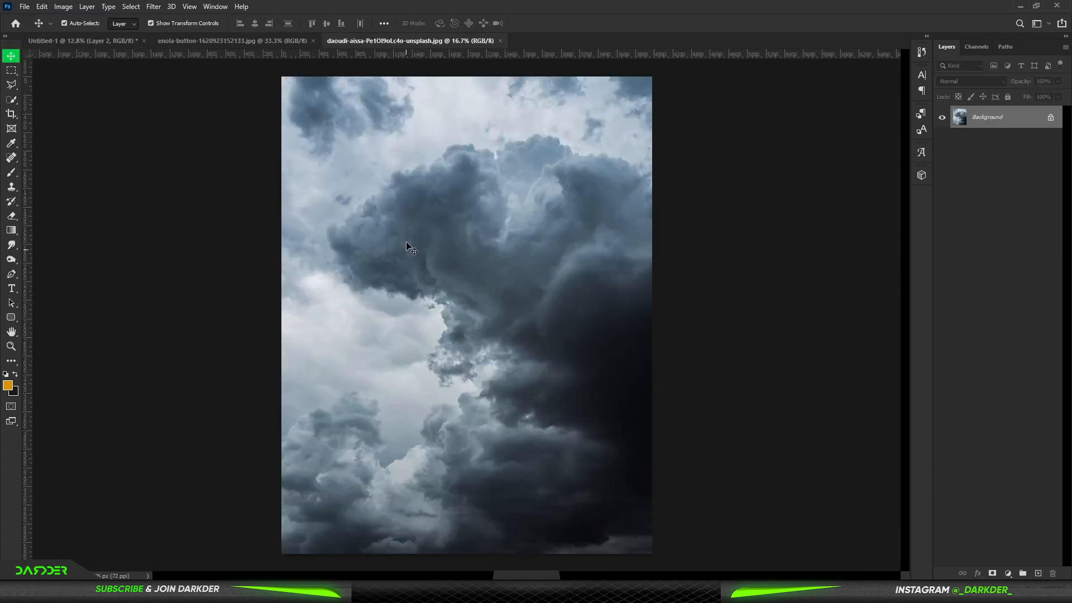
# Step: Bring the stormy cloud photo into the poster beneath the woman and scale it to cover the whole canvas
pyautogui.click(128, 44)
pyautogui.moveTo(129, 44); pyautogui.dragTo(518, 285)
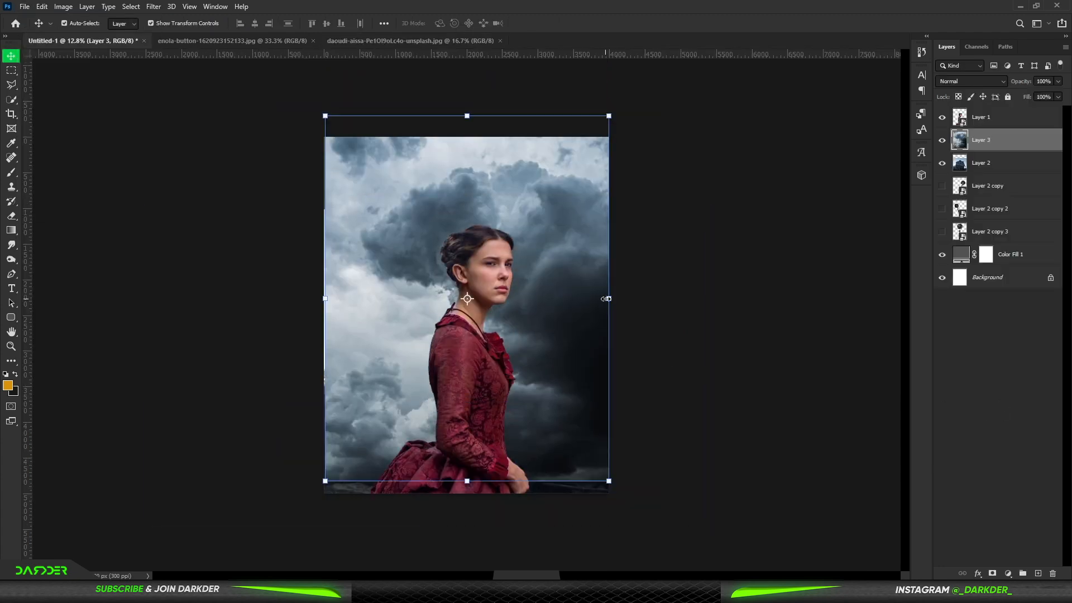
pyautogui.moveTo(608, 298); pyautogui.dragTo(621, 298)
pyautogui.moveTo(570, 181); pyautogui.dragTo(568, 210)
pyautogui.press('Return')
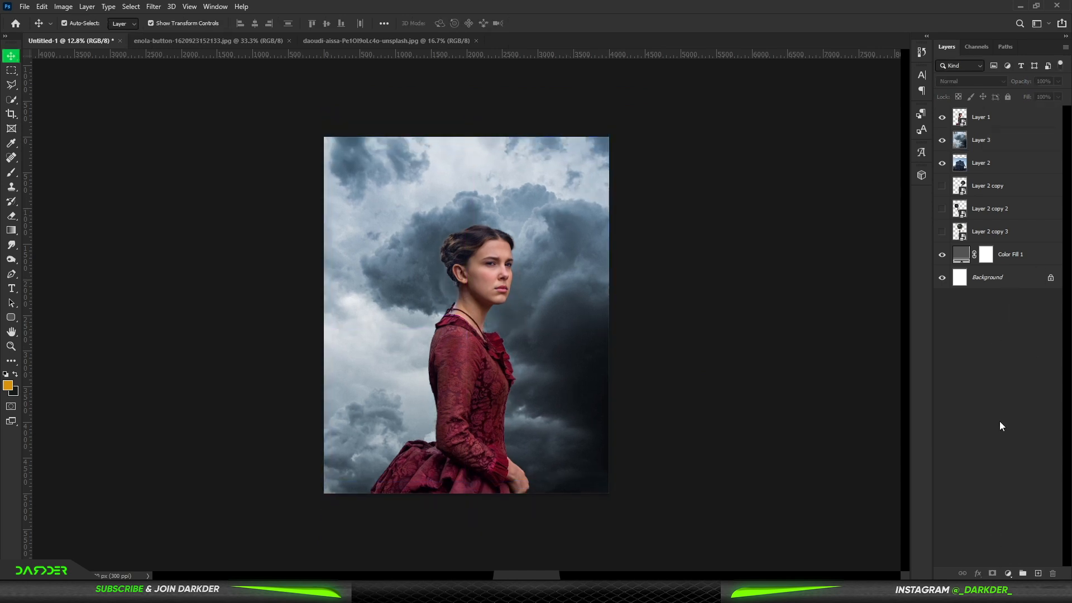
# Step: Invert the cloud layer's mask and paint the clouds back across the upper sky with brush flow at 100%
pyautogui.hotkey('ctrl', 'i')
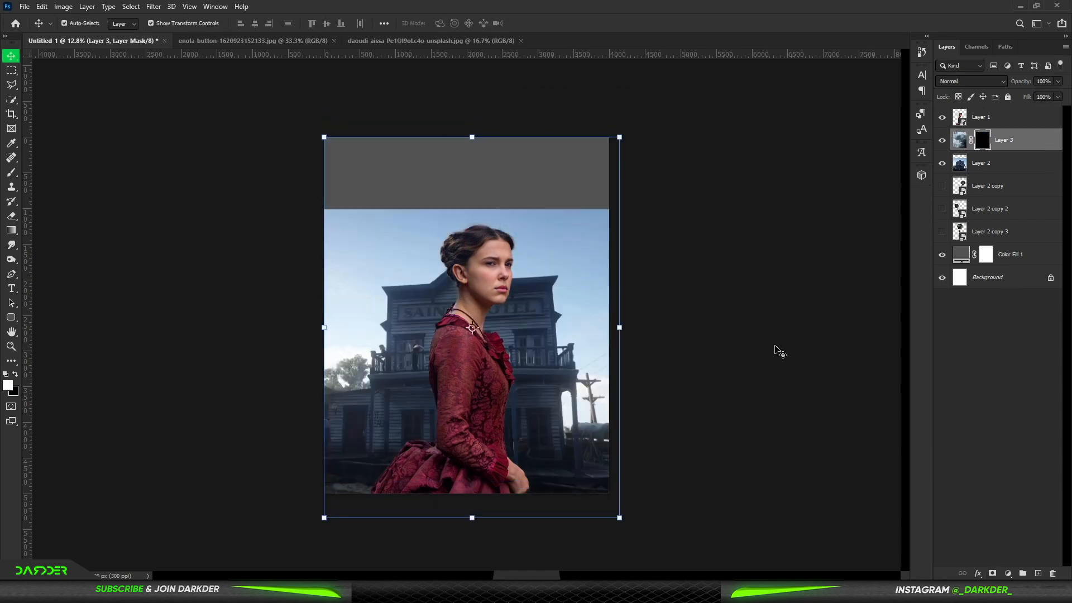
pyautogui.click(11, 172)
pyautogui.moveTo(402, 173)
pyautogui.mouseDown()
pyautogui.moveTo(319, 192)
pyautogui.moveTo(463, 186)
pyautogui.moveTo(478, 142)
pyautogui.mouseUp()
pyautogui.scroll(4, 479, 145)
pyautogui.moveTo(304, 24); pyautogui.dragTo(327, 25)
pyautogui.write('100')
pyautogui.press('Return')
pyautogui.moveTo(673, 117)
pyautogui.mouseDown()
pyautogui.moveTo(631, 95)
pyautogui.moveTo(381, 149)
pyautogui.mouseUp()
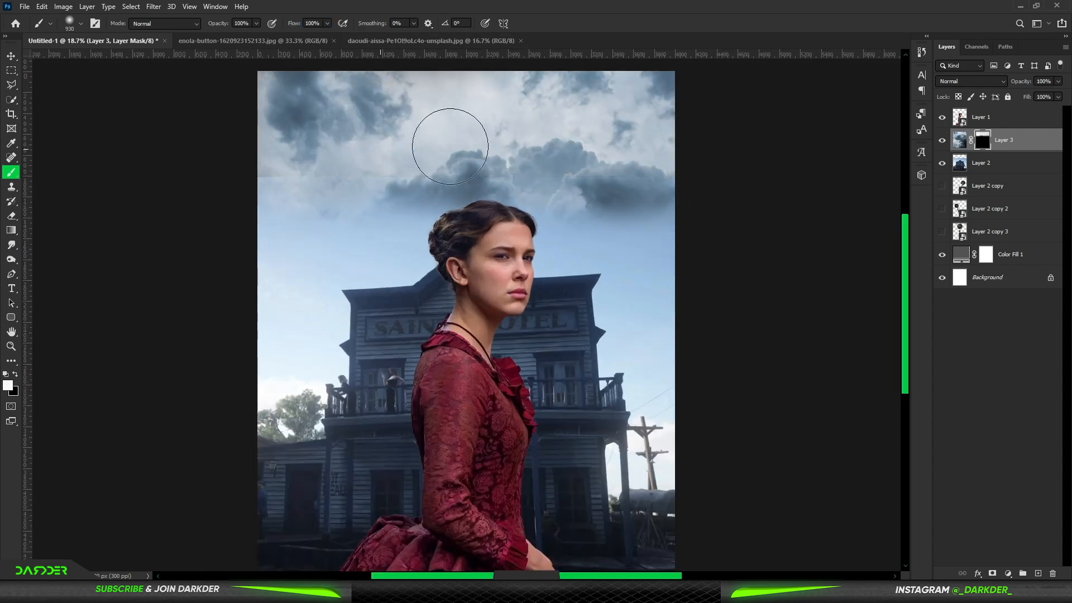
# Step: Extend the clouds down around the hotel on Layer 3's mask and soften the area beside its right wall in black
pyautogui.scroll(-1, 374, 141)
pyautogui.moveTo(415, 214)
pyautogui.mouseDown()
pyautogui.moveTo(339, 225)
pyautogui.moveTo(288, 297)
pyautogui.moveTo(420, 208)
pyautogui.moveTo(653, 257)
pyautogui.moveTo(704, 370)
pyautogui.mouseUp()
pyautogui.keyDown('alt'); pyautogui.rightClick(304, 306); pyautogui.keyUp('alt')
pyautogui.scroll(-4, 491, 210)
pyautogui.scroll(4, 502, 201)
pyautogui.press('x')
pyautogui.moveTo(600, 333); pyautogui.dragTo(653, 359)
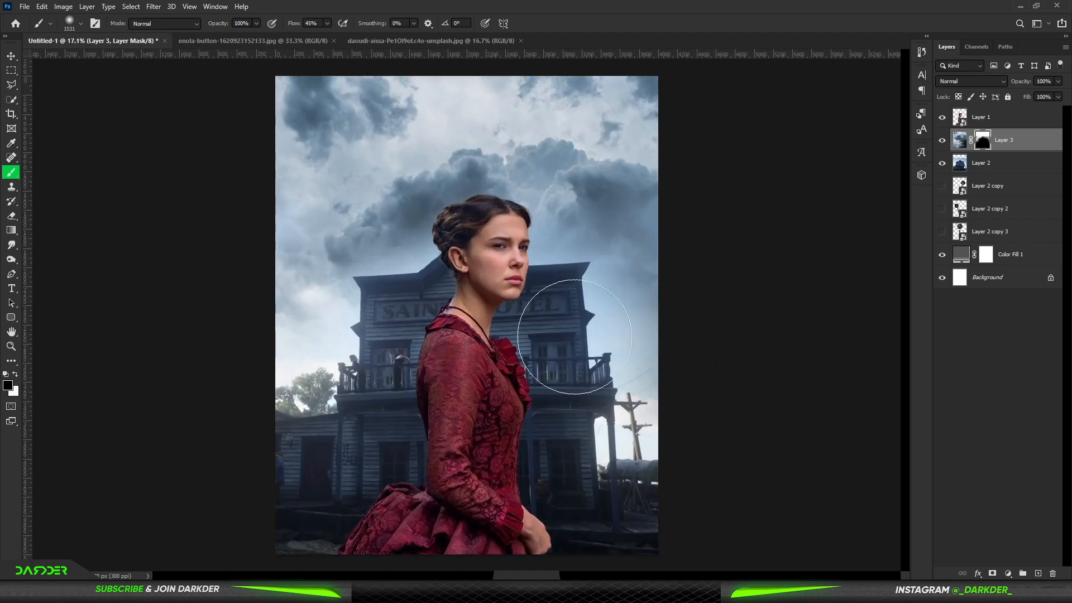
# Step: Lightly paint the clouds back around the hotel's roof and left side on Layer 3's mask at 9% flow
pyautogui.scroll(-3, 414, 252)
pyautogui.scroll(5, 403, 248)
pyautogui.scroll(2, 394, 246)
pyautogui.press('x')
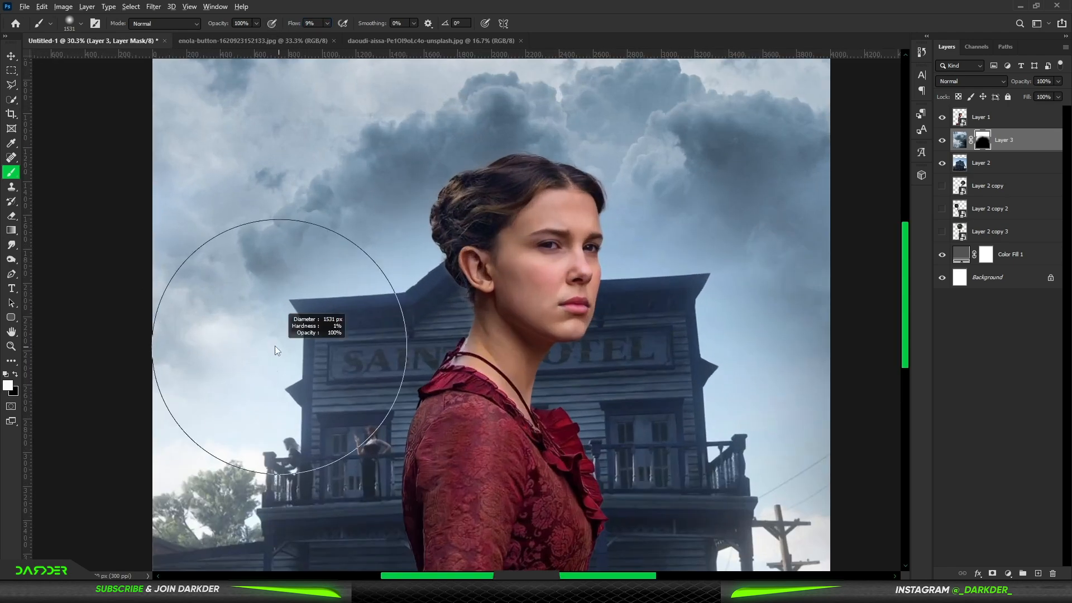
pyautogui.scroll(3, 349, 262)
pyautogui.moveTo(538, 312); pyautogui.dragTo(437, 335)
pyautogui.moveTo(341, 311)
pyautogui.mouseDown()
pyautogui.moveTo(328, 295)
pyautogui.moveTo(541, 257)
pyautogui.mouseUp()
pyautogui.scroll(-5, 602, 198)
# Step: Blend the clouds into the sky right of the hotel, down towards the utility poles, on Layer 3's mask
pyautogui.scroll(4, 578, 328)
pyautogui.moveTo(585, 387); pyautogui.dragTo(640, 383)
pyautogui.moveTo(648, 320); pyautogui.dragTo(647, 451)
pyautogui.scroll(-4, 559, 380)
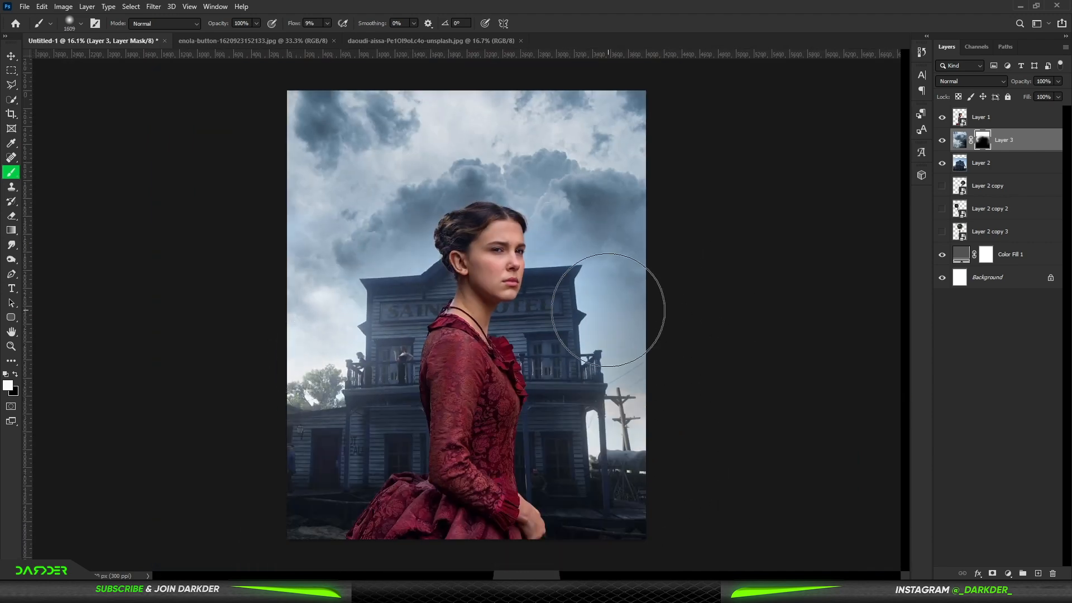
pyautogui.moveTo(607, 310); pyautogui.dragTo(650, 411)
pyautogui.scroll(-3, 505, 187)
pyautogui.scroll(3, 505, 187)
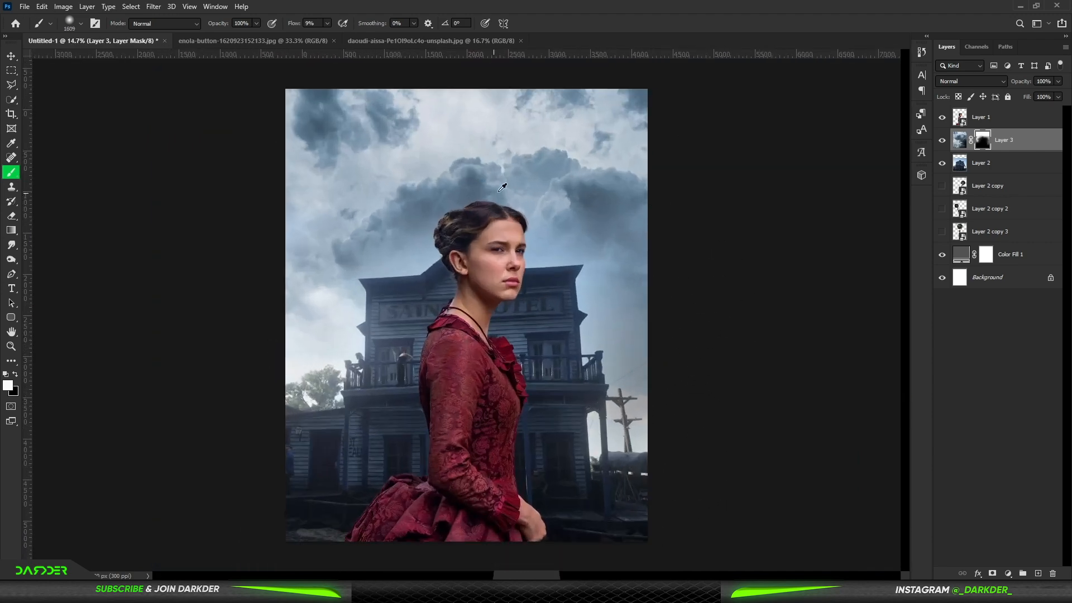
# Step: Move Layer 3 and Layer 2 beneath the magnifying glass layers and show all three magnifying glasses
pyautogui.keyDown('shift'); pyautogui.click(1027, 167); pyautogui.keyUp('shift')
pyautogui.moveTo(1029, 170); pyautogui.dragTo(1028, 246)
pyautogui.keyDown('shift'); pyautogui.click(1031, 143); pyautogui.keyUp('shift')
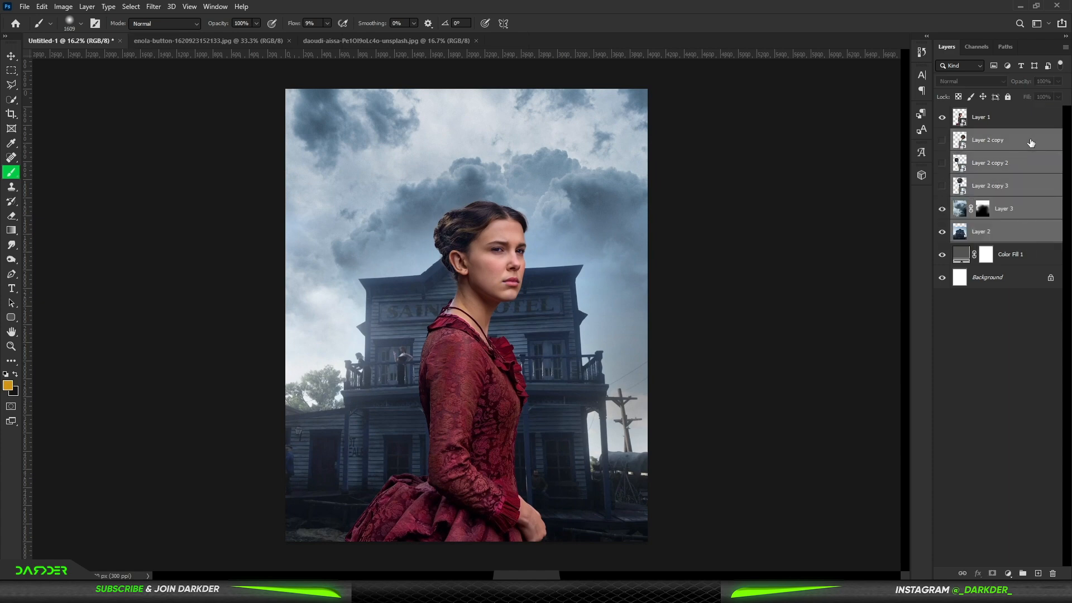
pyautogui.click(1020, 347)
pyautogui.moveTo(942, 140); pyautogui.dragTo(943, 186)
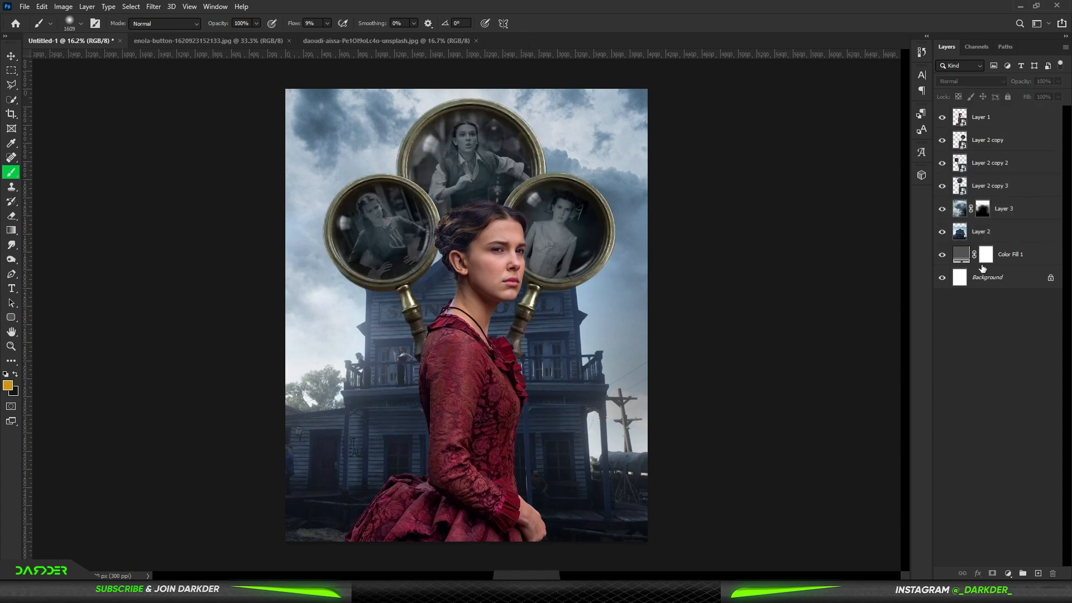
# Step: Add a Color Lookup adjustment above Layer 3 using the Kodak 5218 Kodak 2383 3DLUT
pyautogui.click(1031, 208)
pyautogui.click(1008, 574)
pyautogui.click(1030, 511)
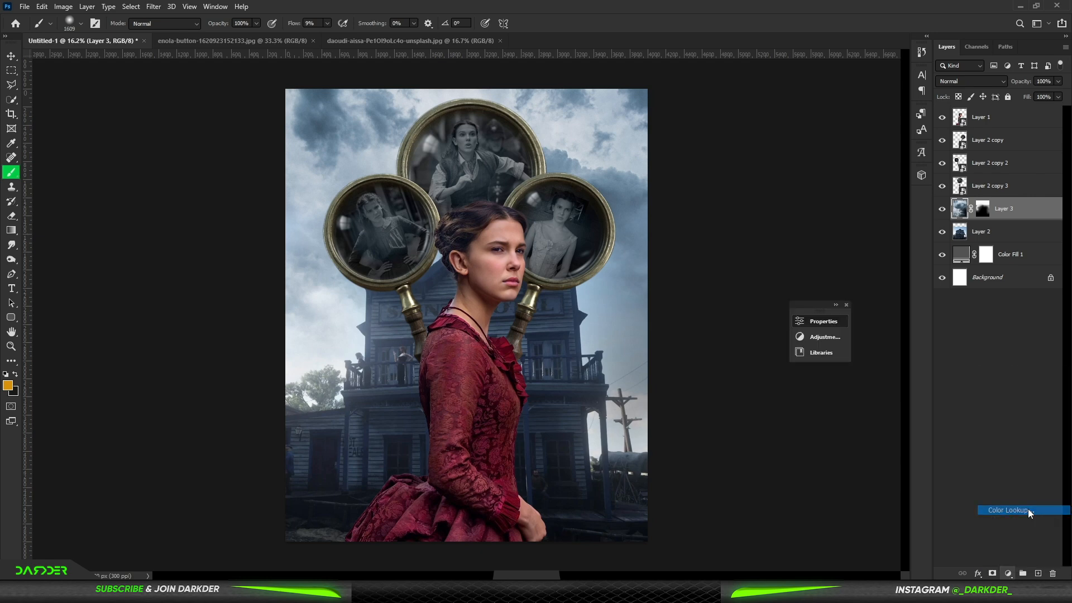
pyautogui.click(766, 354)
pyautogui.click(704, 339)
pyautogui.click(724, 353)
pyautogui.click(731, 290)
pyautogui.scroll(1, 717, 358)
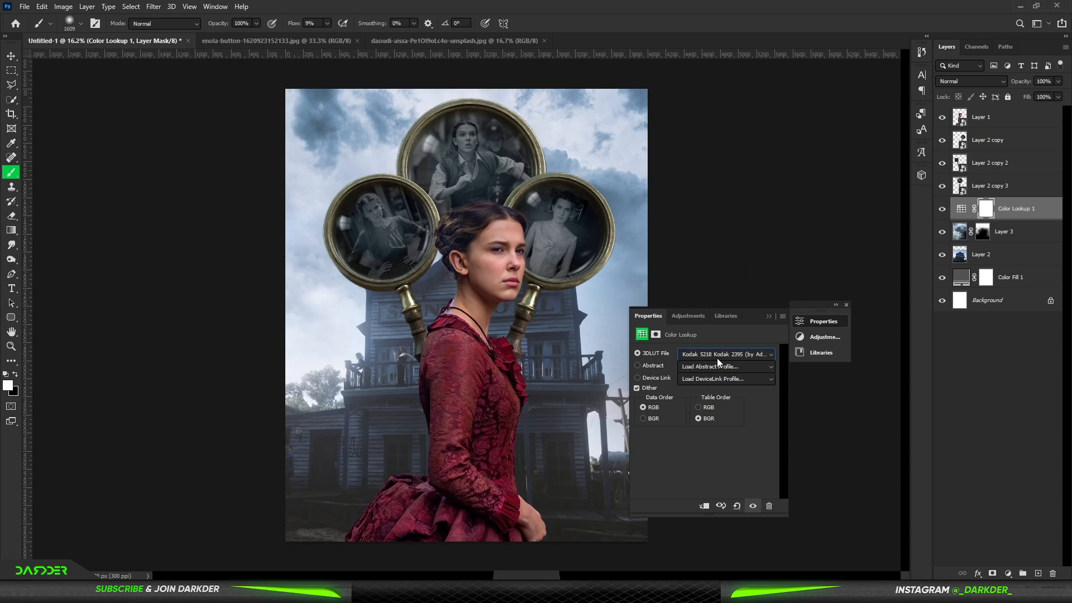
pyautogui.scroll(1, 717, 358)
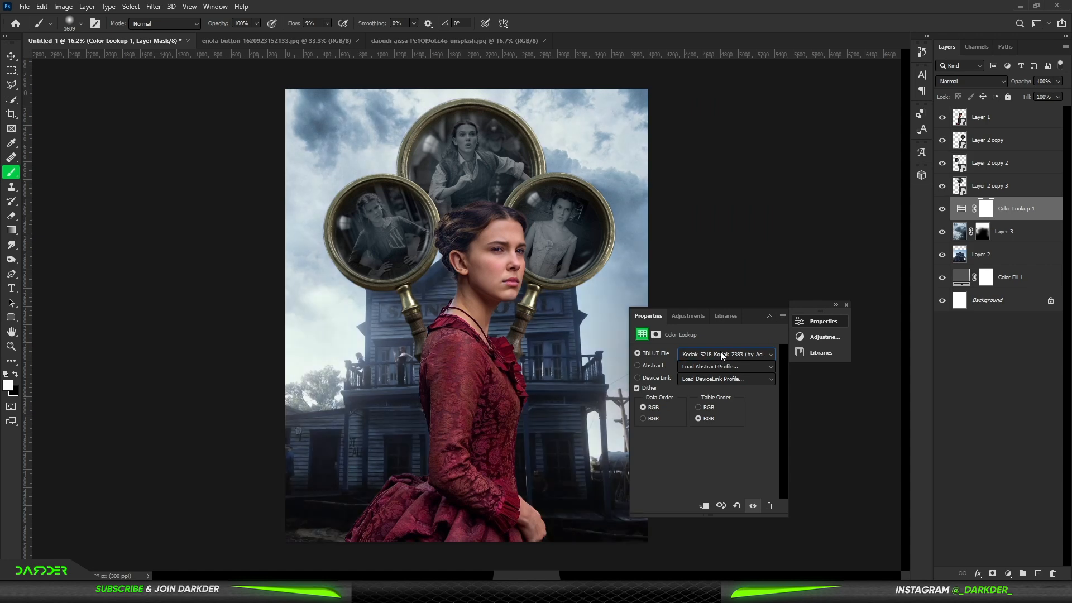
pyautogui.click(771, 316)
# Step: Darken the background with a Hue/Saturation adjustment set to a Lightness of -62
pyautogui.click(1008, 574)
pyautogui.click(1005, 467)
pyautogui.moveTo(705, 437); pyautogui.dragTo(663, 441)
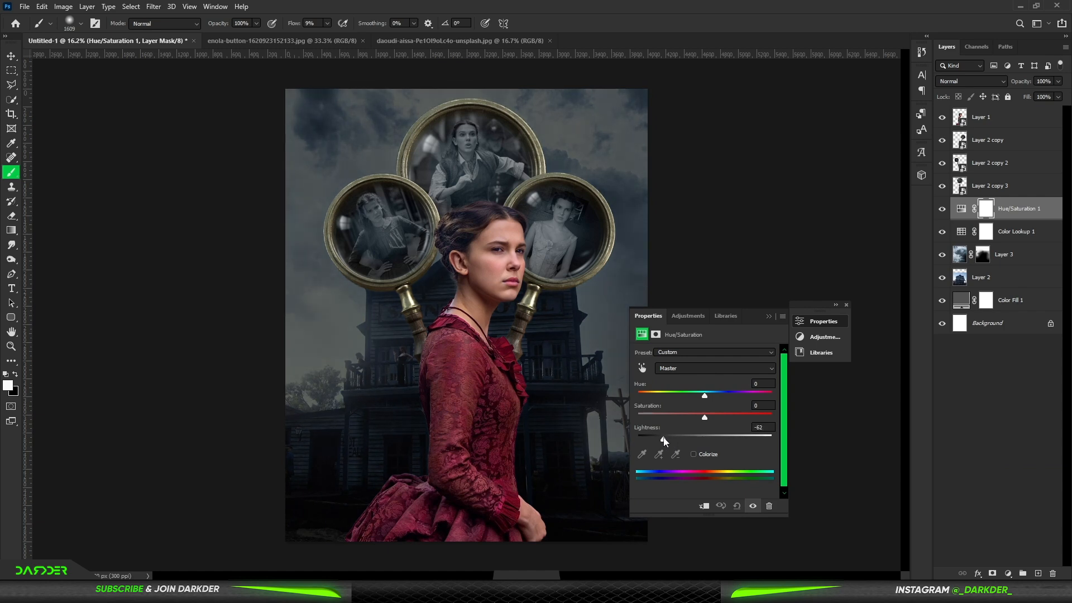
pyautogui.click(770, 316)
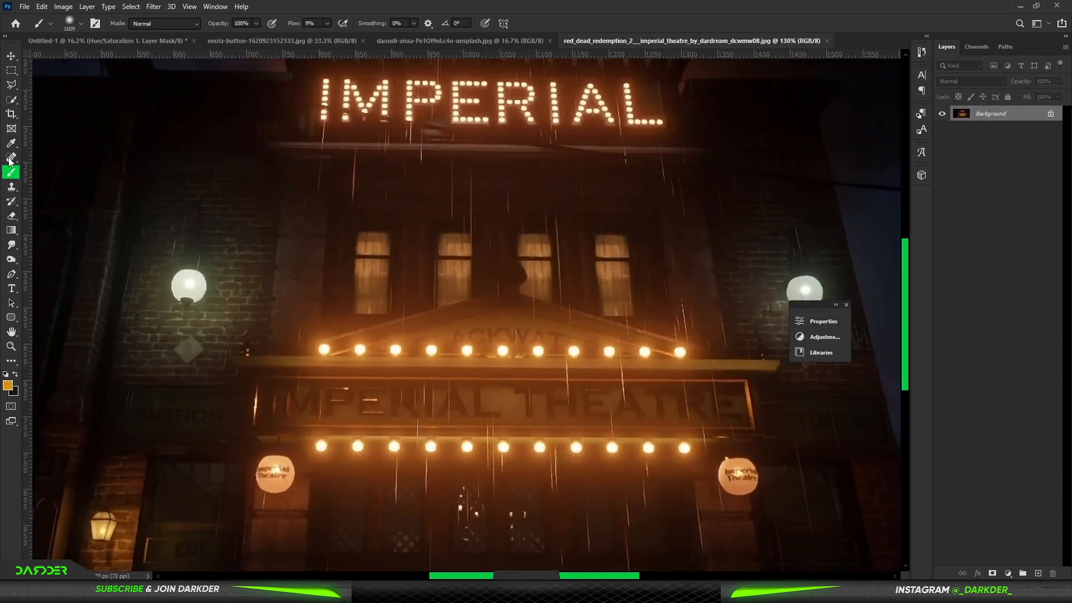
# Step: Bring the theatre photo's light bulbs into the poster as a smart object and enlarge it to about 350% over the hotel
pyautogui.press('m')
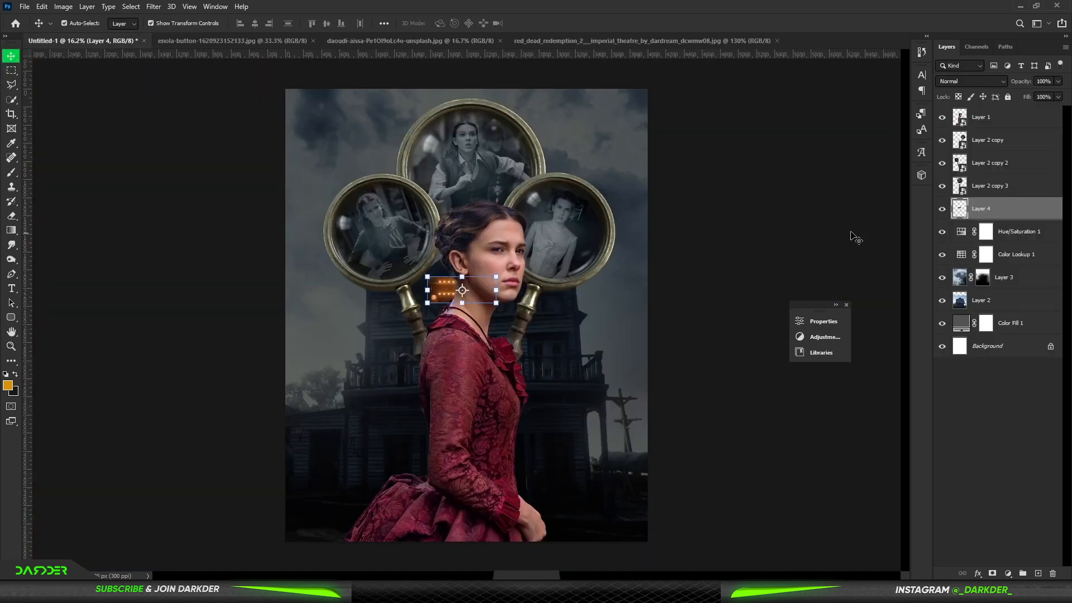
pyautogui.rightClick(993, 259)
pyautogui.click(993, 261)
pyautogui.moveTo(497, 291); pyautogui.dragTo(549, 397)
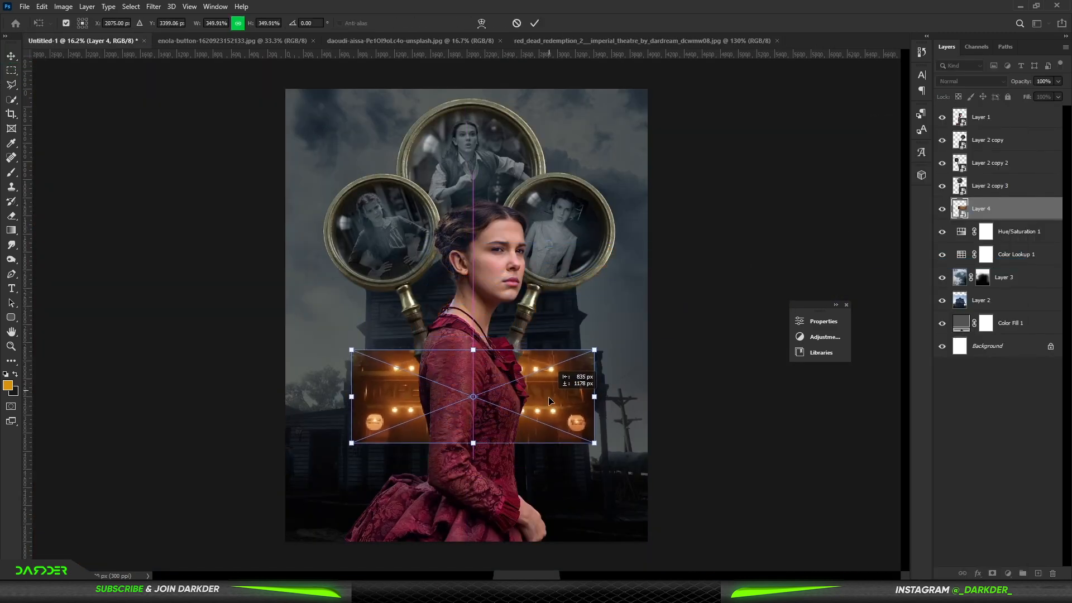
pyautogui.press('Return')
# Step: Blend Layer 4 as Color Dodge and move its lights down onto the hotel porch
pyautogui.click(971, 81)
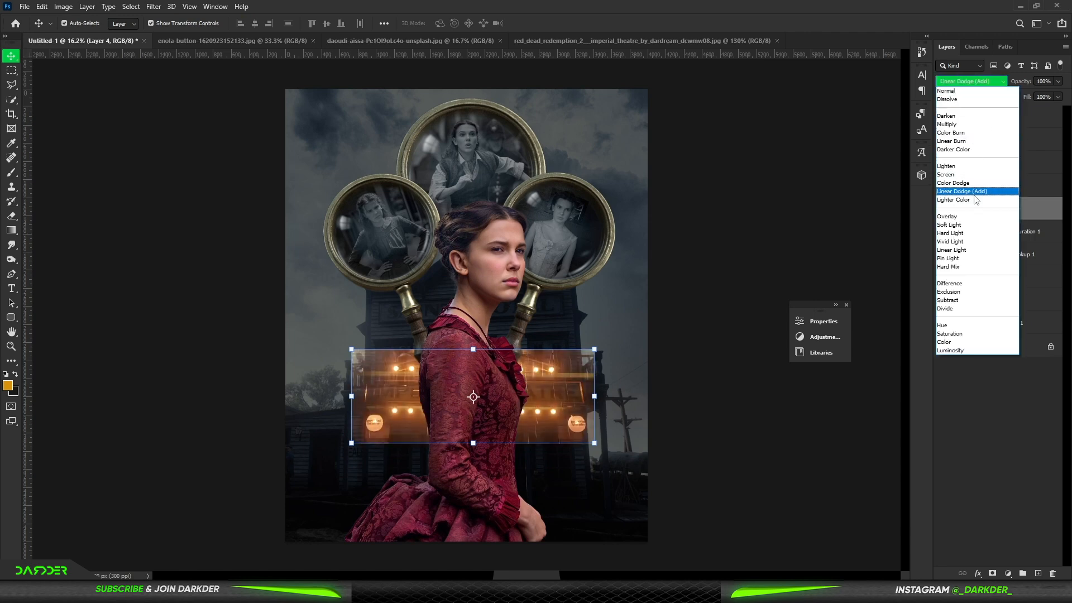
pyautogui.click(979, 186)
pyautogui.moveTo(547, 394); pyautogui.dragTo(547, 428)
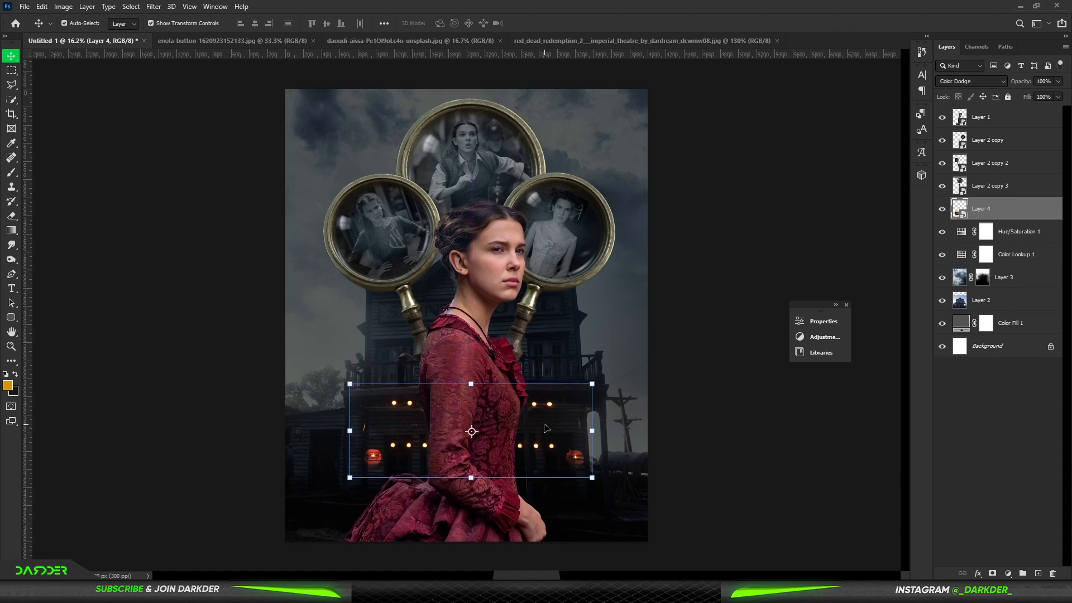
# Step: Rasterize Layer 4 and erase the lanterns and the lower row of lights, keeping the upper row of bulbs
pyautogui.click(11, 217)
pyautogui.click(380, 463)
pyautogui.click(522, 225)
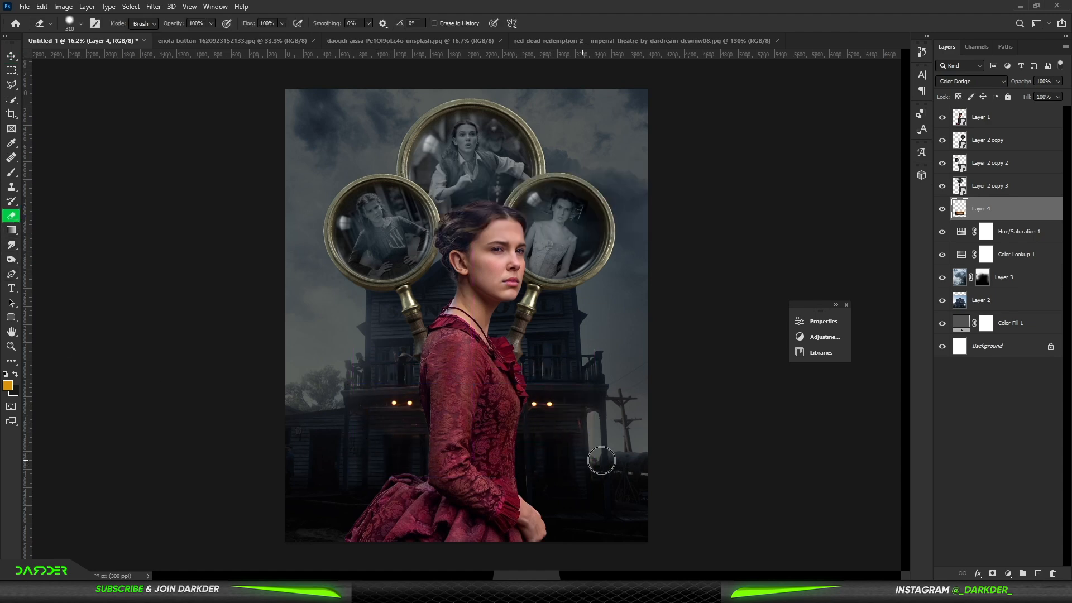
# Step: Add an Exposure adjustment above Layer 4 with exposure at about +8 and invert its mask
pyautogui.scroll(2, 486, 407)
pyautogui.click(1008, 574)
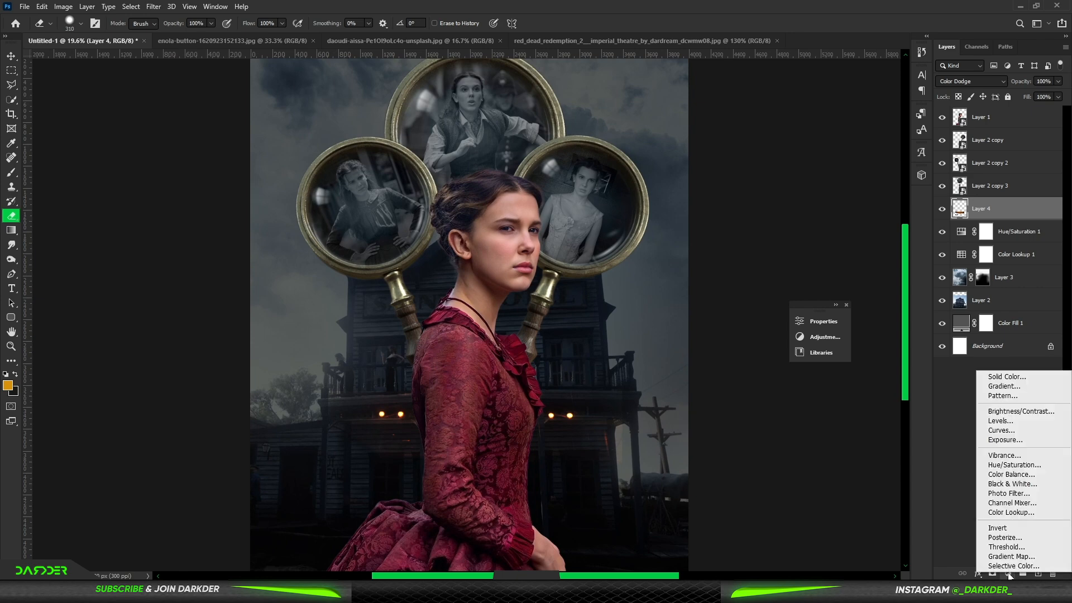
pyautogui.click(1030, 439)
pyautogui.moveTo(705, 386); pyautogui.dragTo(752, 387)
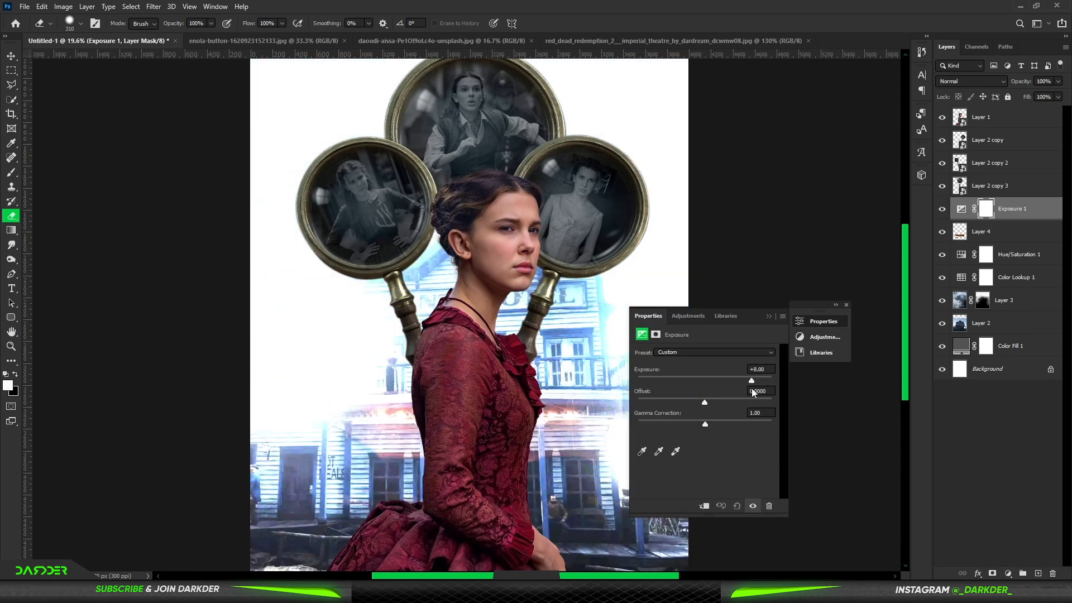
pyautogui.click(802, 320)
pyautogui.hotkey('ctrl', 'i')
# Step: Paint a bright glow around the porch bulbs on both sides of the woman on the Exposure mask
pyautogui.scroll(3, 396, 476)
pyautogui.press('b')
pyautogui.click(390, 370)
pyautogui.moveTo(399, 377)
pyautogui.mouseDown()
pyautogui.moveTo(379, 381)
pyautogui.moveTo(419, 386)
pyautogui.mouseUp()
pyautogui.moveTo(701, 386)
pyautogui.mouseDown()
pyautogui.moveTo(750, 396)
pyautogui.moveTo(618, 409)
pyautogui.mouseUp()
pyautogui.click(701, 388)
pyautogui.click(683, 378)
pyautogui.moveTo(407, 371); pyautogui.dragTo(412, 376)
pyautogui.scroll(-4, 562, 406)
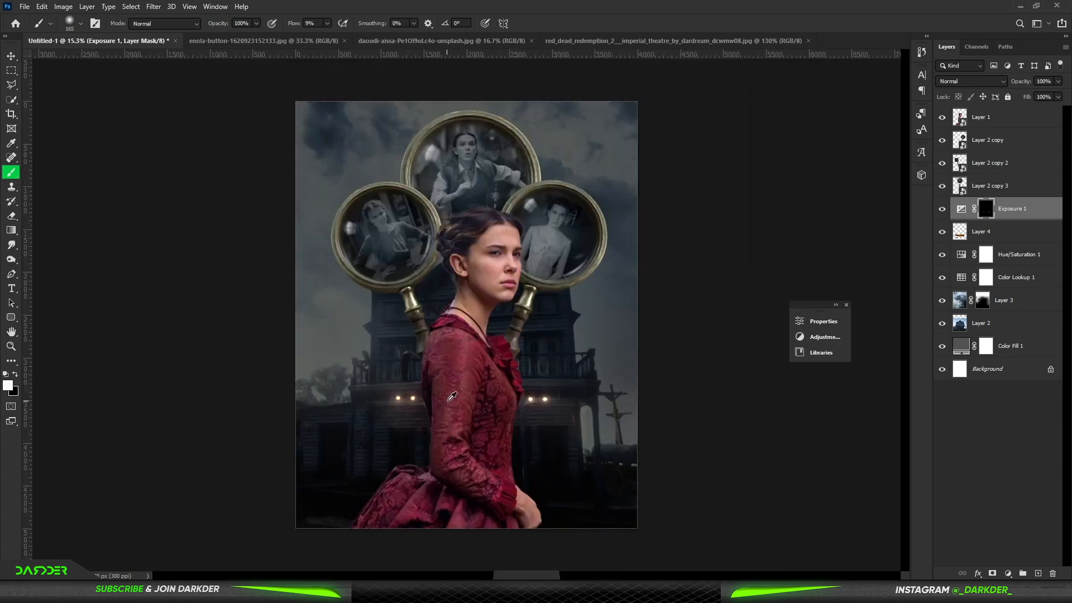
# Step: Add a vivid orange Solid Color fill above the Exposure adjustment and blend it as Linear Dodge (Add)
pyautogui.click(1008, 574)
pyautogui.click(999, 377)
pyautogui.click(884, 312)
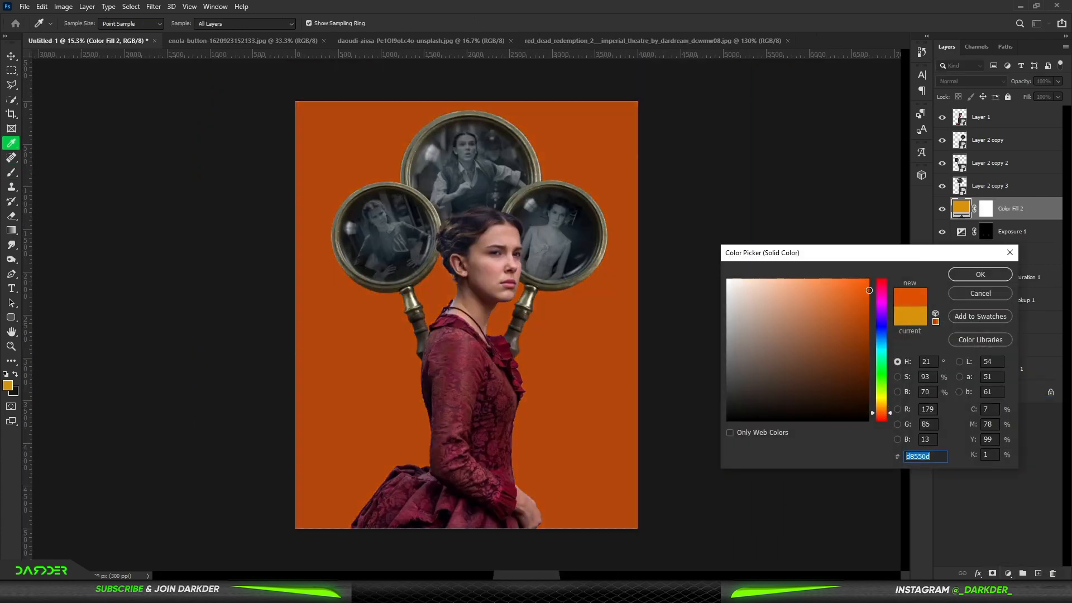
pyautogui.click(927, 273)
pyautogui.click(971, 81)
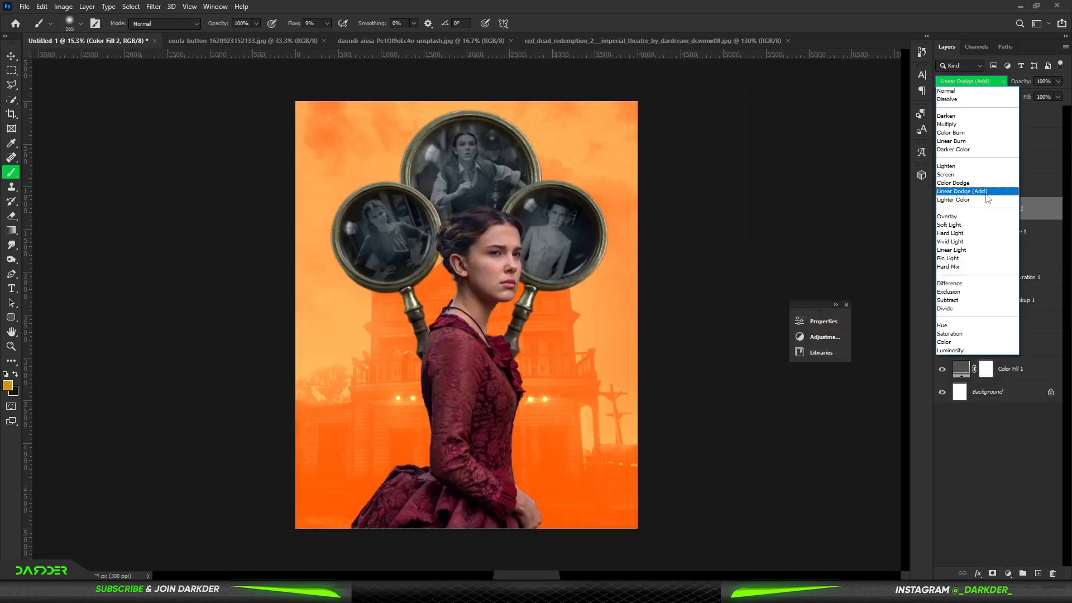
pyautogui.click(987, 195)
# Step: Adjust the advanced blending of the orange fill layer in its layer style settings
pyautogui.doubleClick(1042, 210)
pyautogui.moveTo(789, 508)
pyautogui.mouseDown()
pyautogui.moveTo(835, 508)
pyautogui.moveTo(802, 508)
pyautogui.mouseUp()
pyautogui.click(993, 312)
# Step: Invert the orange fill's mask and paint a warm glow around the porch lights with an enlarged brush at 9% flow
pyautogui.press('b')
pyautogui.click(988, 210)
pyautogui.hotkey('ctrl', 'i')
pyautogui.scroll(6, 446, 391)
pyautogui.press(']')
pyautogui.press(']')
pyautogui.press(']')
pyautogui.press(']')
pyautogui.press(']')
pyautogui.press(']')
pyautogui.press(']')
pyautogui.press(']')
pyautogui.moveTo(358, 345); pyautogui.dragTo(390, 317)
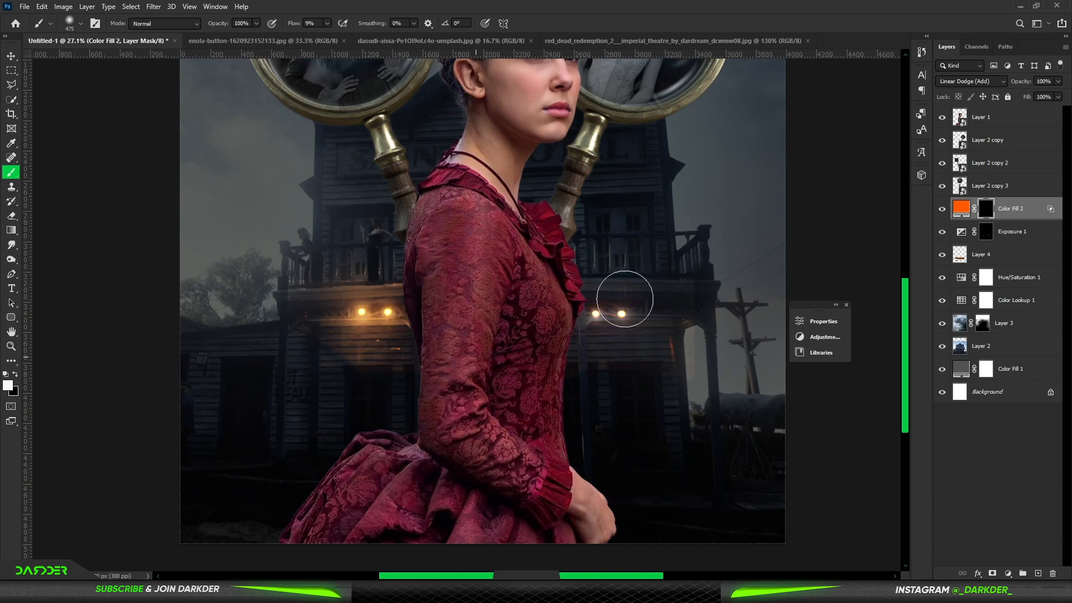
pyautogui.moveTo(614, 336); pyautogui.dragTo(608, 288)
pyautogui.scroll(-4, 463, 310)
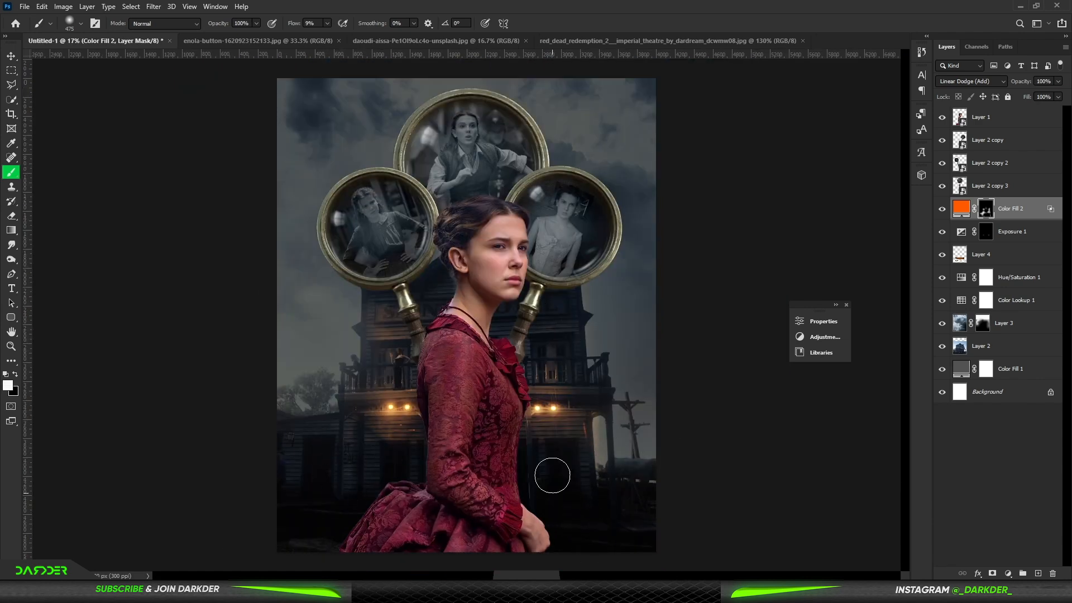
# Step: Add another Solid Color fill in orange ff6000 above the first orange fill and blend it as Linear Dodge (Add)
pyautogui.click(1008, 574)
pyautogui.click(1006, 376)
pyautogui.click(882, 412)
pyautogui.moveTo(863, 293); pyautogui.dragTo(877, 276)
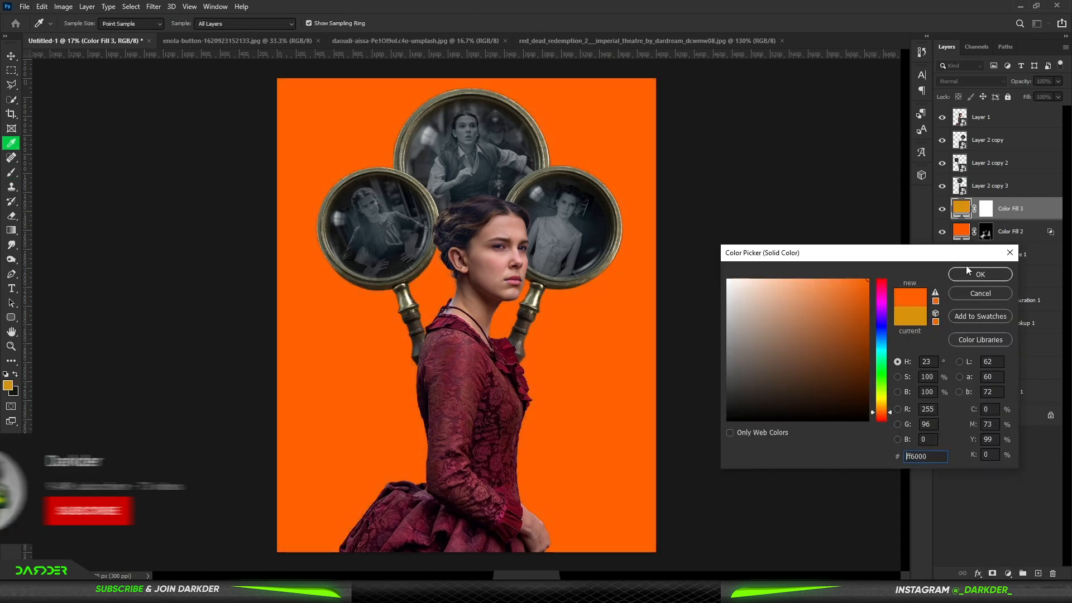
pyautogui.click(980, 274)
pyautogui.click(1002, 83)
pyautogui.click(972, 183)
# Step: Invert the new orange fill's mask and paint a wide soft glow around the porch lights on both sides of the woman
pyautogui.click(987, 209)
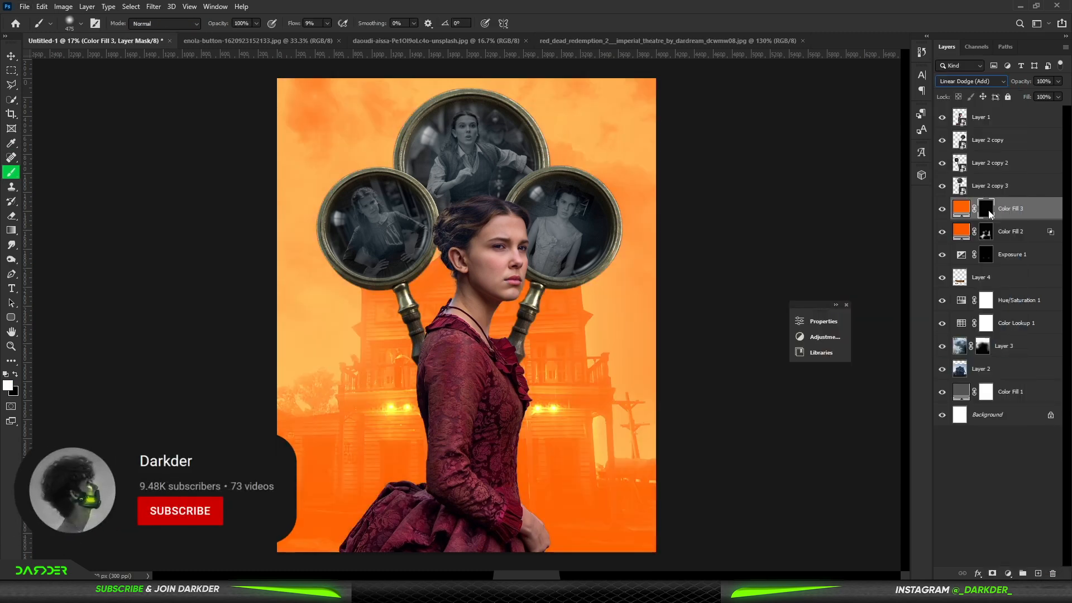
pyautogui.hotkey('ctrl', 'i')
pyautogui.moveTo(444, 404)
pyautogui.mouseDown()
pyautogui.moveTo(399, 413)
pyautogui.moveTo(597, 412)
pyautogui.moveTo(472, 406)
pyautogui.mouseUp()
pyautogui.click(399, 412)
pyautogui.click(543, 413)
pyautogui.click(412, 411)
pyautogui.click(549, 407)
pyautogui.scroll(-4, 466, 325)
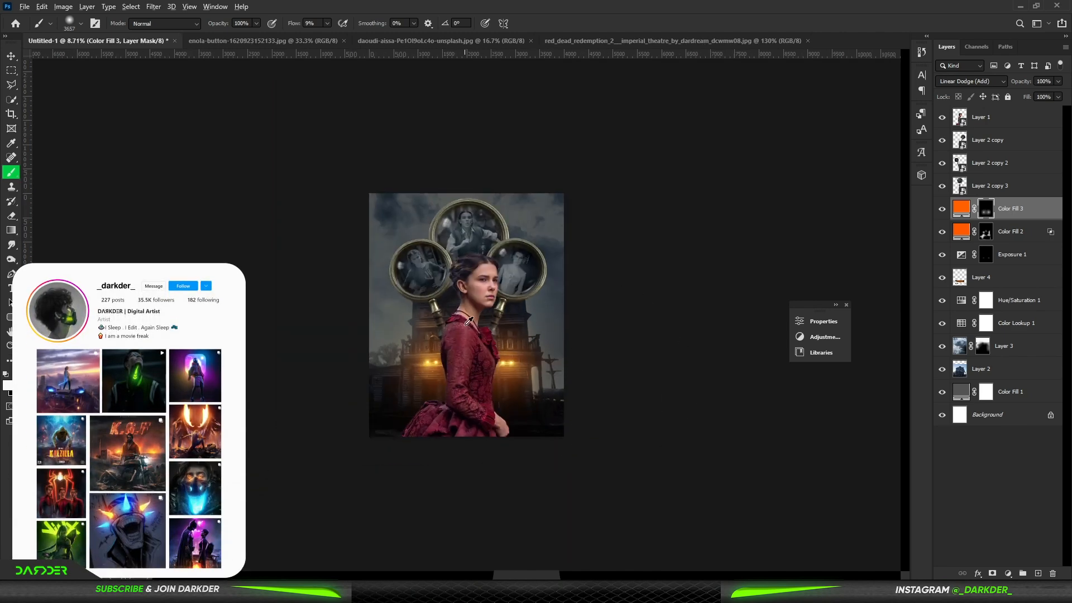
# Step: Shift the upper glow fill's color from orange toward red
pyautogui.scroll(2, 469, 321)
pyautogui.doubleClick(961, 209)
pyautogui.moveTo(887, 417); pyautogui.dragTo(884, 422)
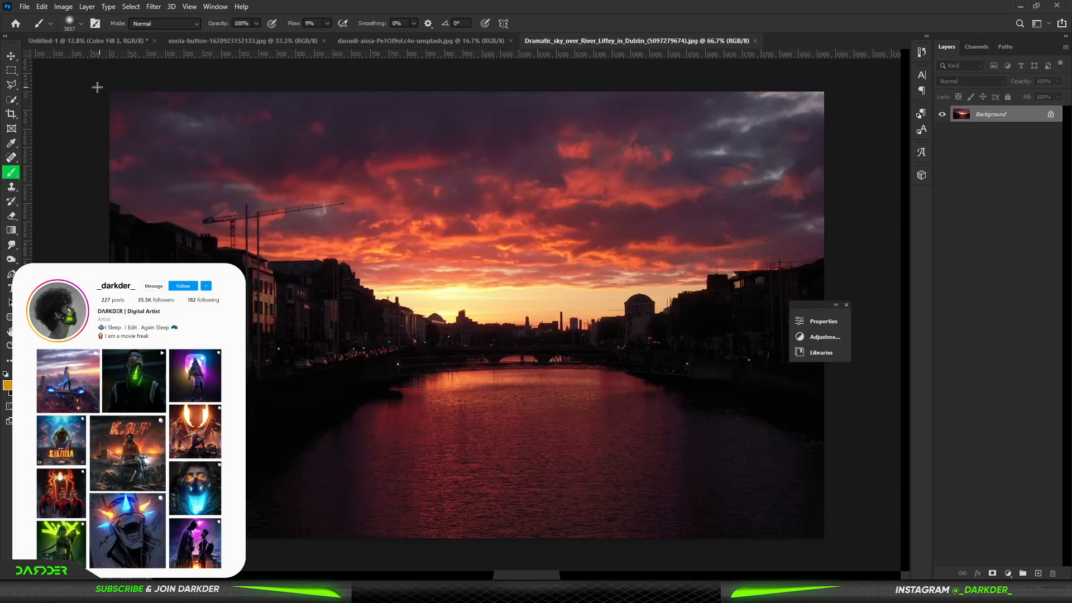
# Step: Bring the dramatic Dublin sunset photo into the poster and enlarge it to cover the canvas behind the magnifying glasses
pyautogui.moveTo(96, 84); pyautogui.dragTo(407, 156)
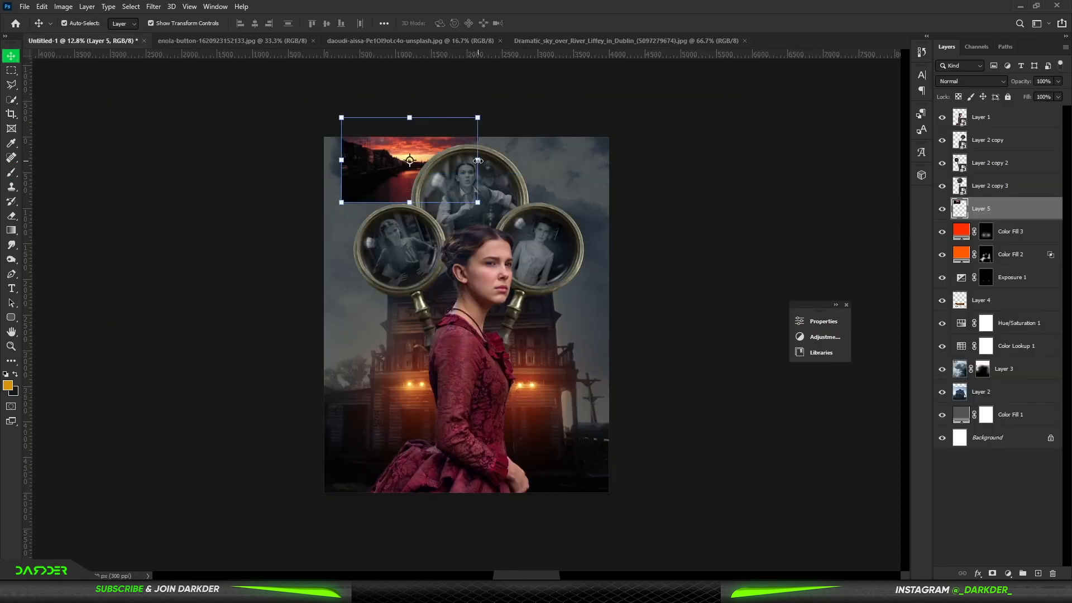
pyautogui.moveTo(478, 160); pyautogui.dragTo(747, 161)
pyautogui.moveTo(606, 184); pyautogui.dragTo(417, 381)
pyautogui.moveTo(359, 231); pyautogui.dragTo(391, 81)
pyautogui.moveTo(398, 150); pyautogui.dragTo(398, 203)
pyautogui.press('Return')
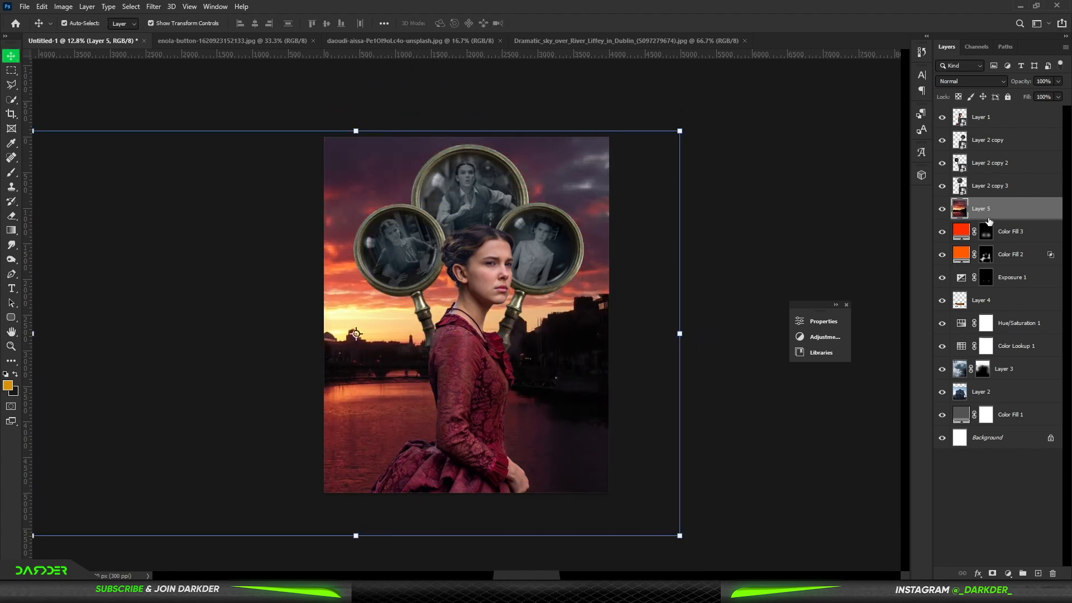
# Step: Hide the sunset layer with a black mask and softly reveal its red clouds in the upper sky at 9% flow
pyautogui.keyDown('alt'); pyautogui.click(992, 573); pyautogui.keyUp('alt')
pyautogui.press('b')
pyautogui.press('d')
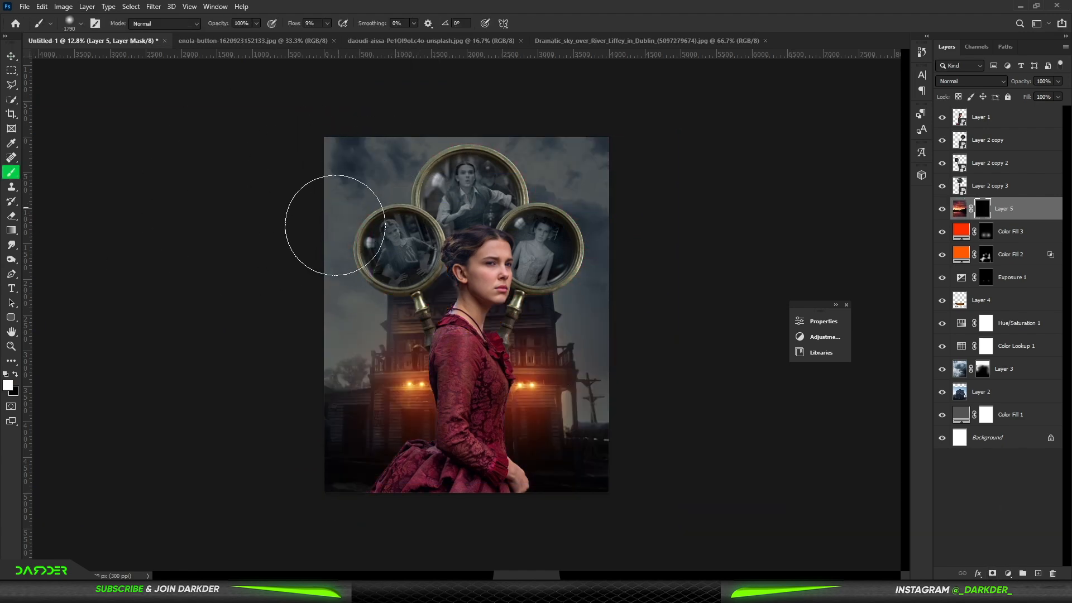
pyautogui.scroll(2, 311, 251)
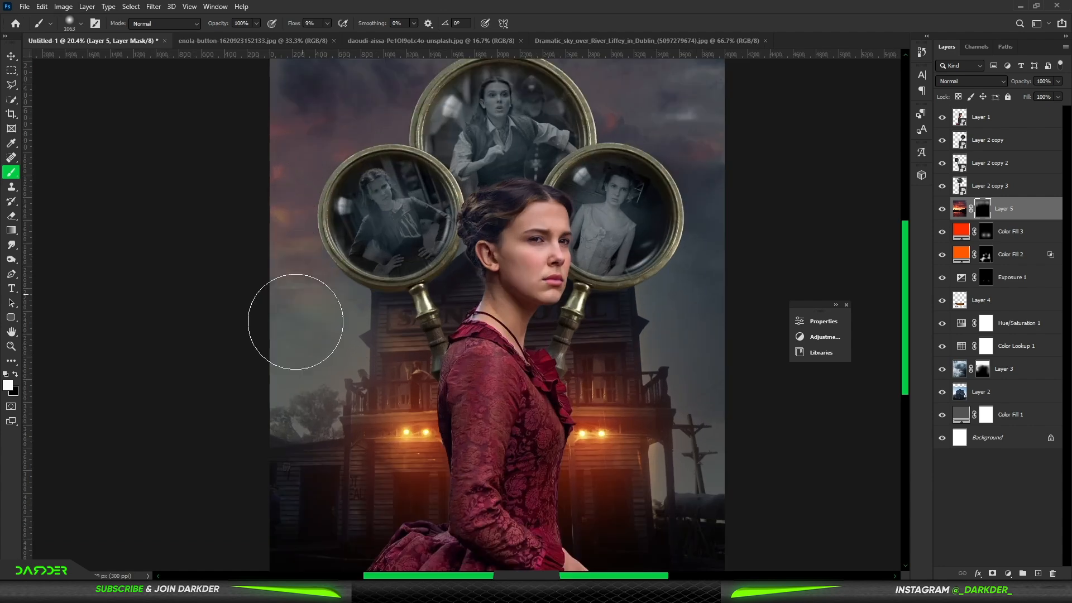
pyautogui.scroll(-3, 574, 287)
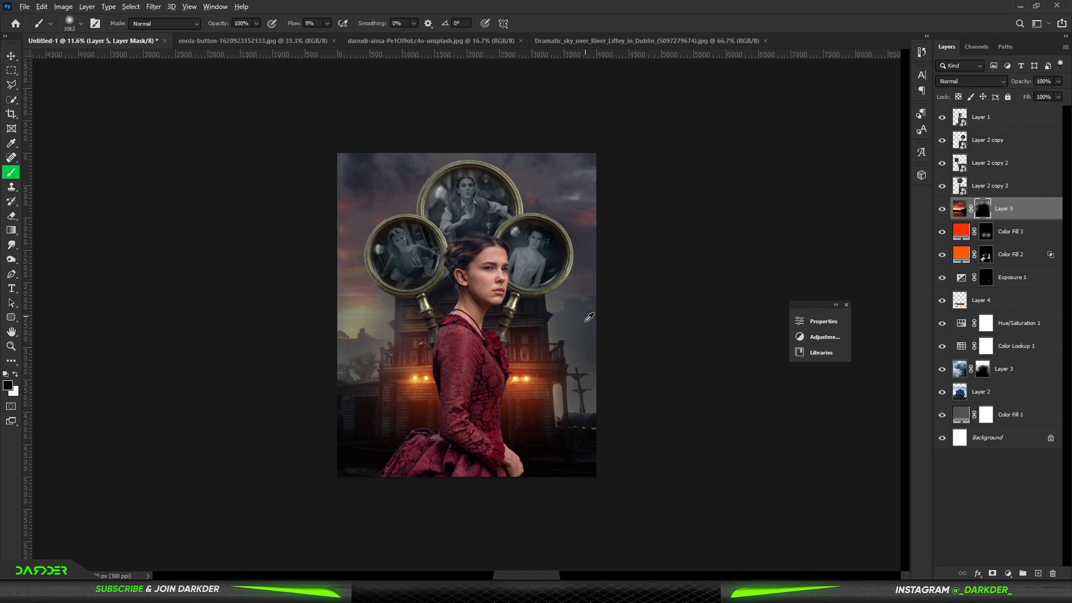
# Step: Refine the sunset layer's mask with a large soft brush along the sky beside the house
pyautogui.scroll(3, 585, 311)
pyautogui.moveTo(242, 371)
pyautogui.mouseDown()
pyautogui.moveTo(302, 380)
pyautogui.moveTo(269, 338)
pyautogui.mouseUp()
pyautogui.scroll(-3, 337, 364)
pyautogui.scroll(2, 466, 315)
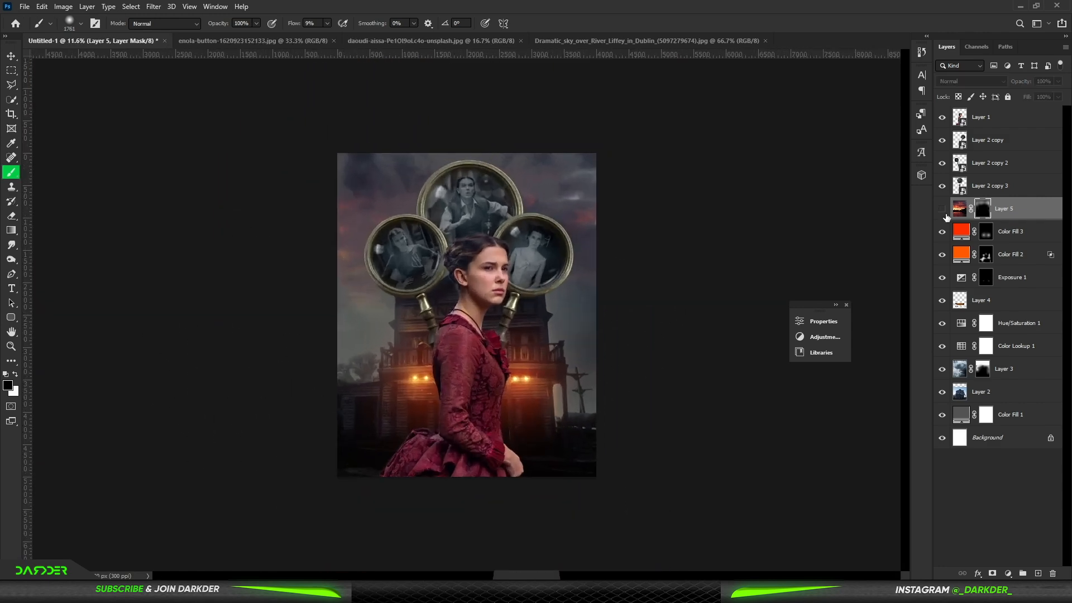
pyautogui.scroll(2, 591, 297)
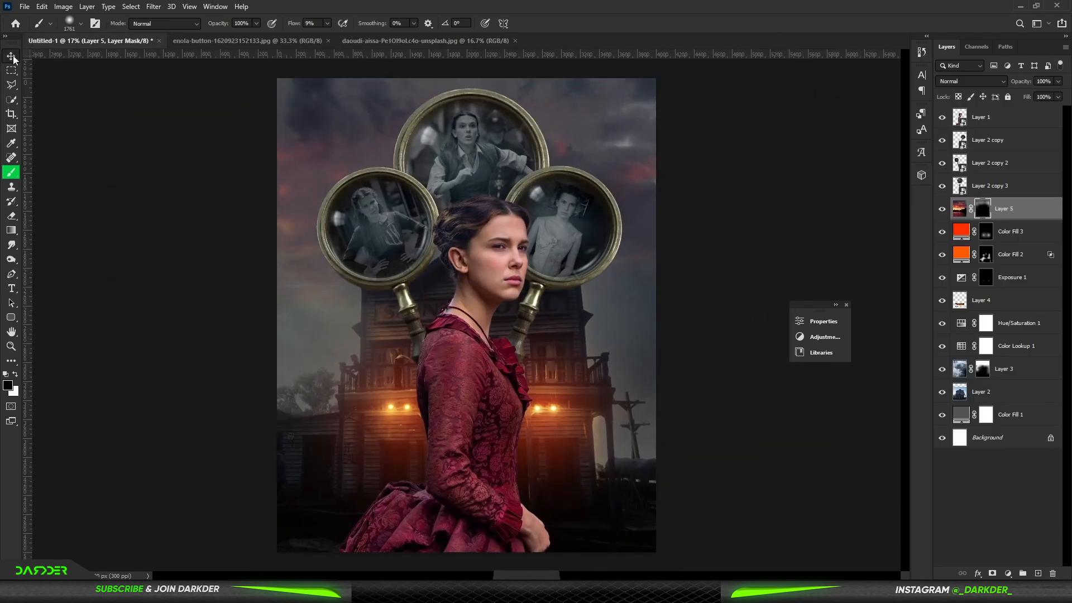
# Step: Add a red Solid Color fill directly above the top magnifying glass layer and set its blend mode to Overlay
pyautogui.click(11, 56)
pyautogui.click(1000, 186)
pyautogui.click(665, 210)
pyautogui.click(1022, 142)
pyautogui.click(1037, 187)
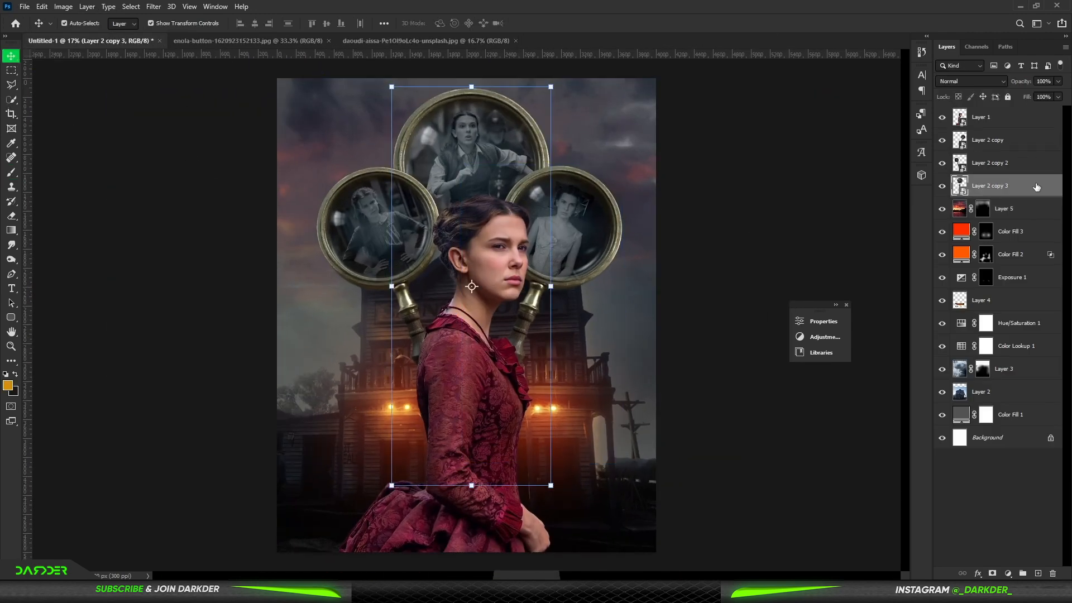
pyautogui.click(1008, 574)
pyautogui.click(1005, 383)
pyautogui.click(883, 417)
pyautogui.click(980, 274)
pyautogui.click(1003, 81)
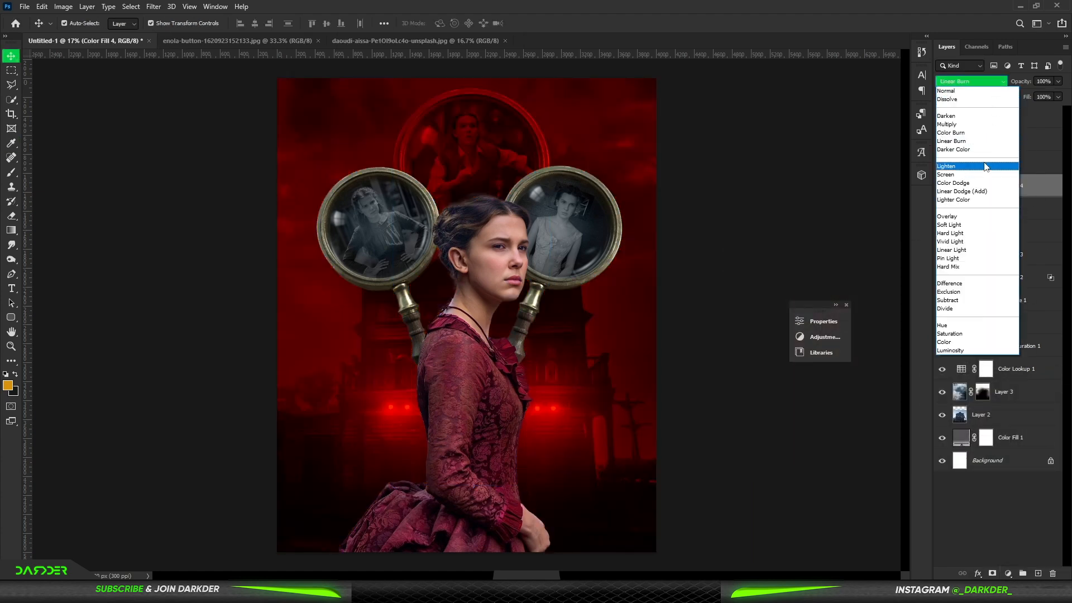
pyautogui.click(980, 218)
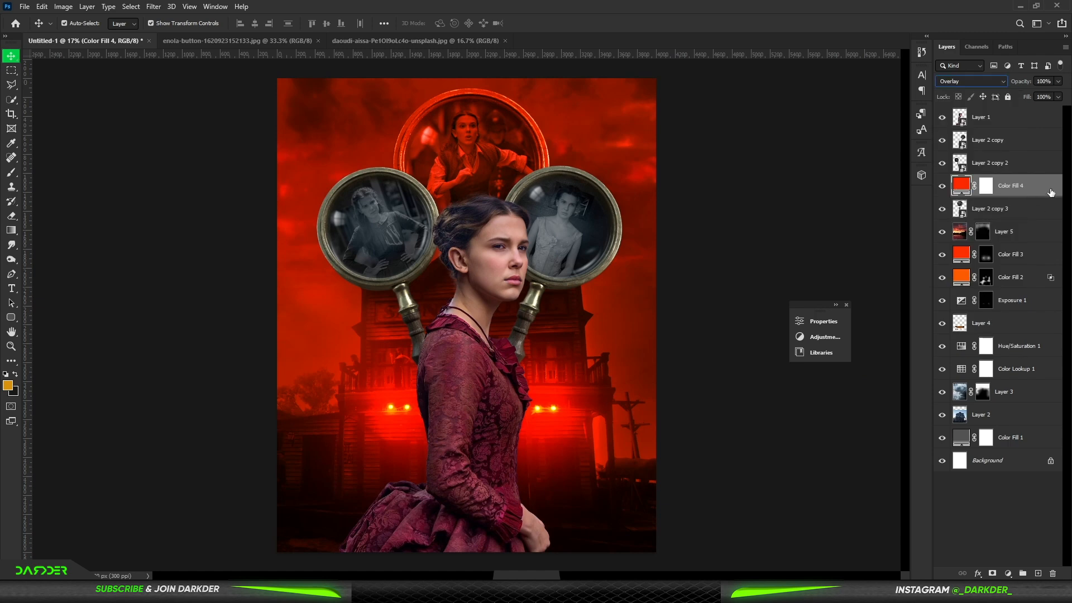
# Step: Restrict the Overlay fill to lighter underlying tones with Blend If and change its color to orange ff4e00
pyautogui.doubleClick(1051, 192)
pyautogui.moveTo(856, 510); pyautogui.dragTo(868, 510)
pyautogui.click(1040, 313)
pyautogui.doubleClick(961, 185)
pyautogui.moveTo(883, 416); pyautogui.dragTo(883, 414)
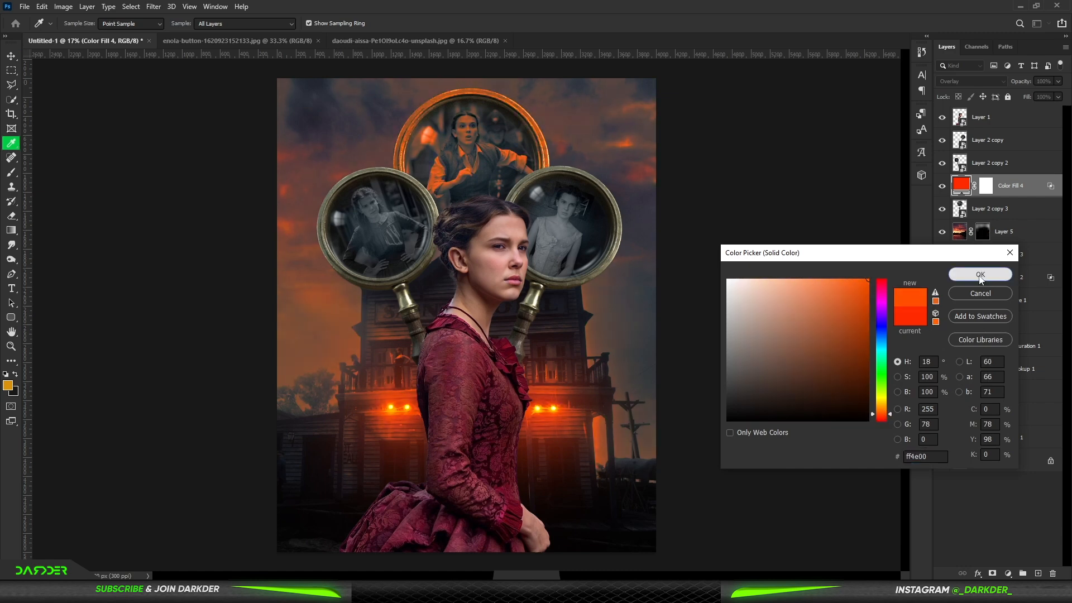
pyautogui.click(980, 275)
# Step: Clip the orange Overlay fill to the top magnifying glass and set its Underlying Layer Blend If shadow split to 89 / 142
pyautogui.press('v')
pyautogui.keyDown('alt'); pyautogui.click(1013, 196); pyautogui.keyUp('alt')
pyautogui.scroll(5, 481, 129)
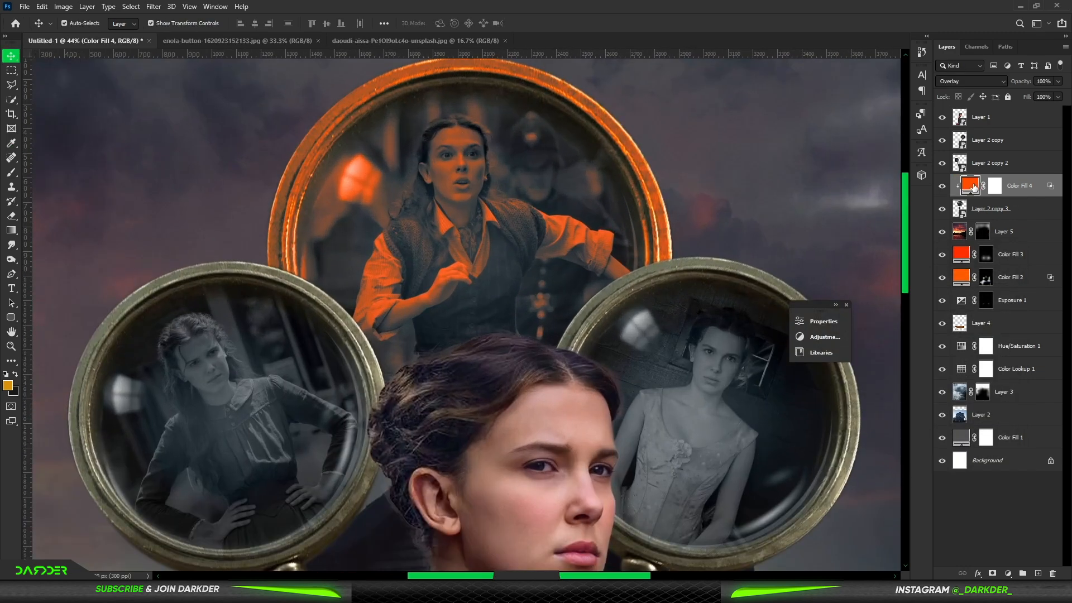
pyautogui.doubleClick(1050, 191)
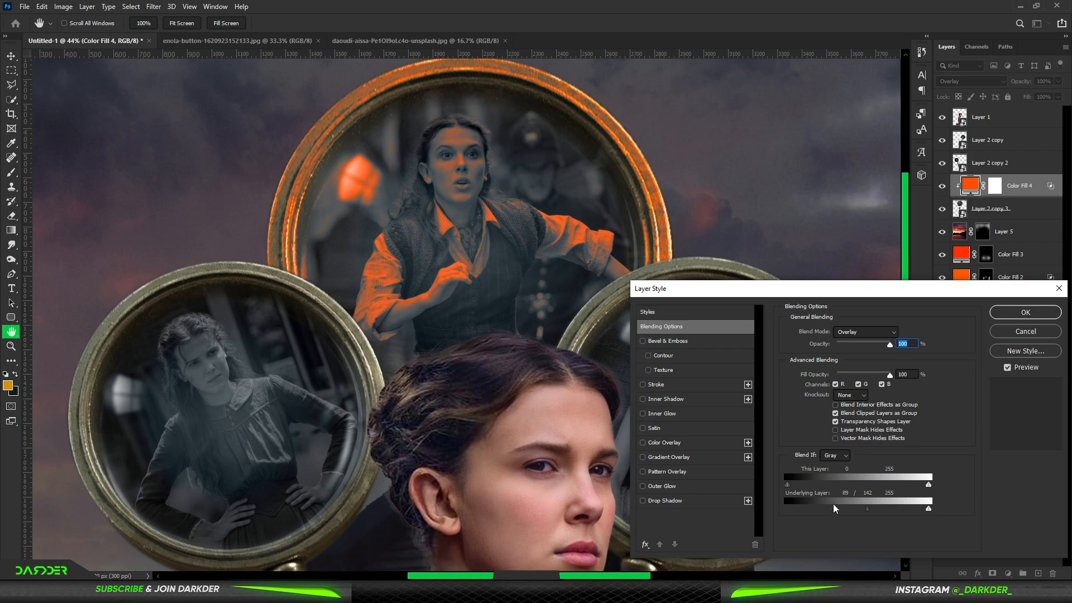
pyautogui.click(1013, 313)
# Step: Invert the clipped fill's mask and paint orange light on the face, sleeves and hands of the top portrait
pyautogui.click(995, 188)
pyautogui.hotkey('ctrl', 'i')
pyautogui.press('b')
pyautogui.moveTo(479, 200); pyautogui.dragTo(341, 215)
pyautogui.press('[')
pyautogui.scroll(5, 451, 180)
pyautogui.press('x')
pyautogui.press('[')
pyautogui.press('[')
pyautogui.press('[')
pyautogui.moveTo(452, 139); pyautogui.dragTo(463, 144)
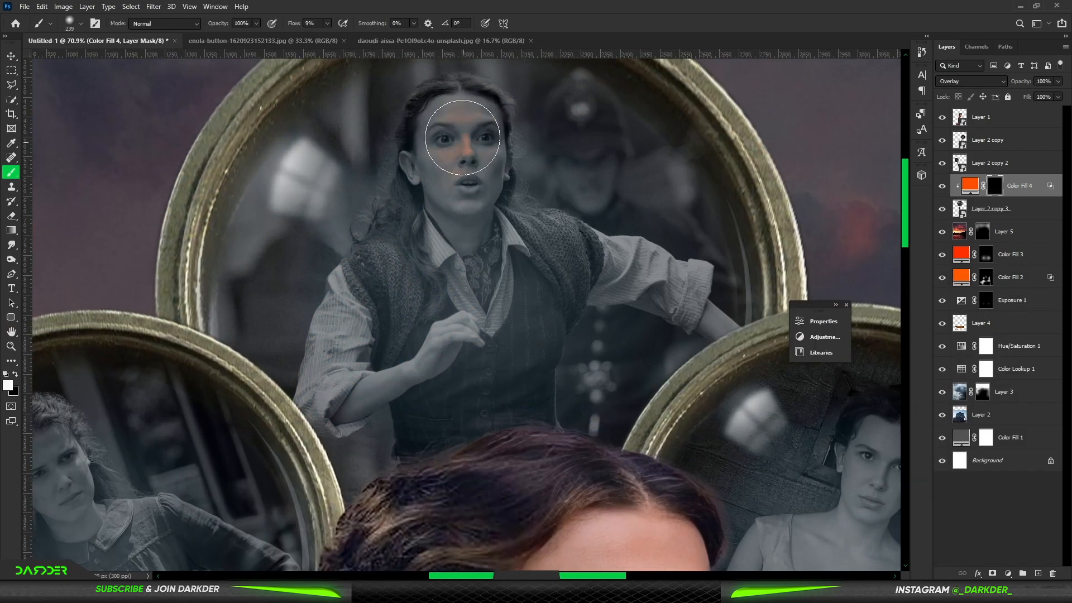
pyautogui.moveTo(429, 383); pyautogui.dragTo(412, 393)
pyautogui.moveTo(449, 347); pyautogui.dragTo(365, 406)
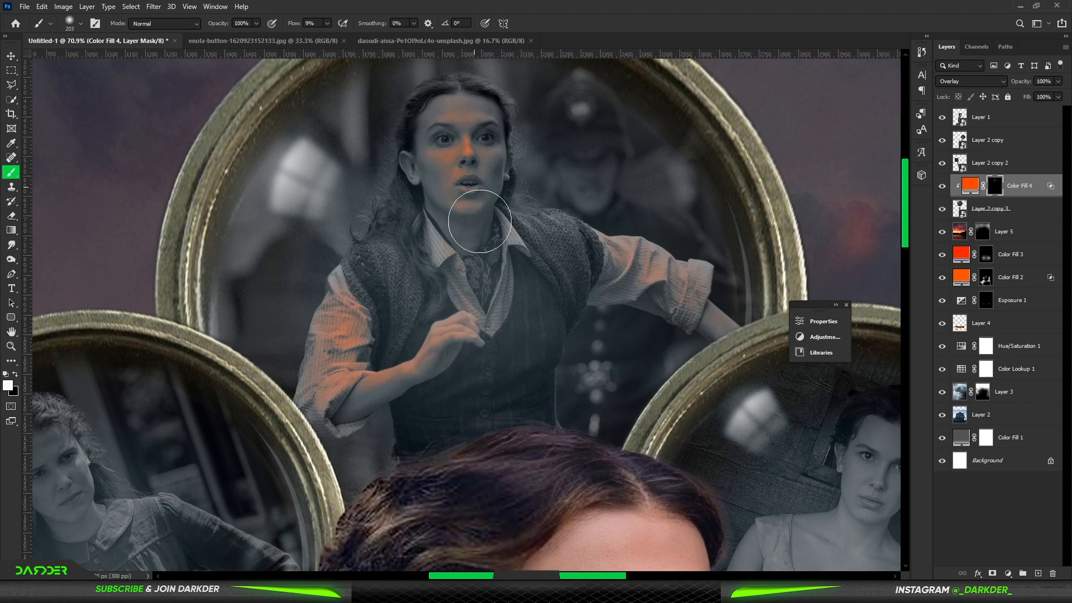
pyautogui.scroll(-5, 486, 260)
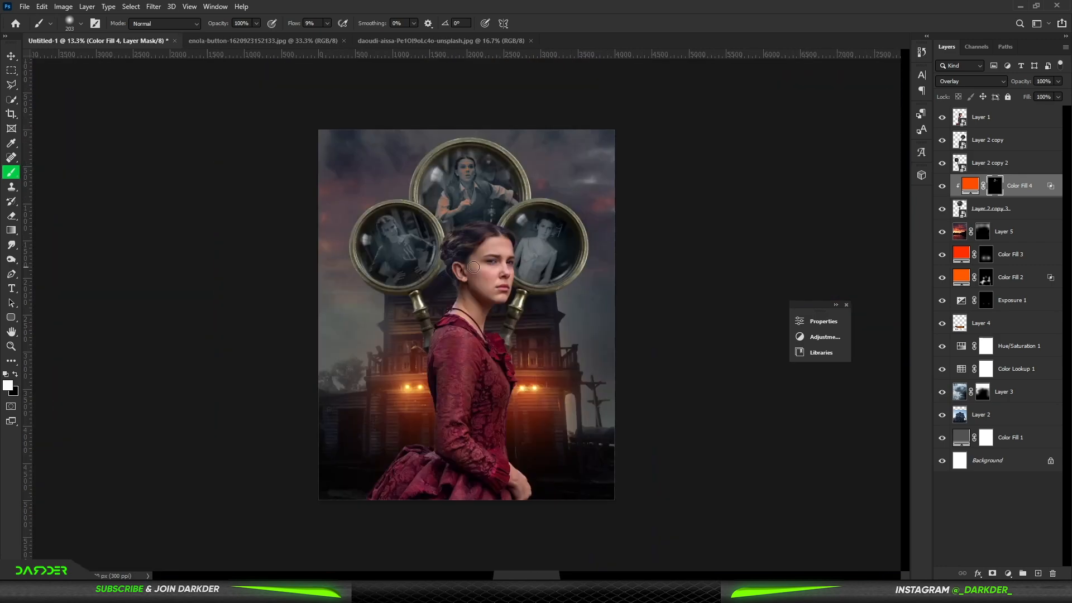
pyautogui.scroll(4, 574, 165)
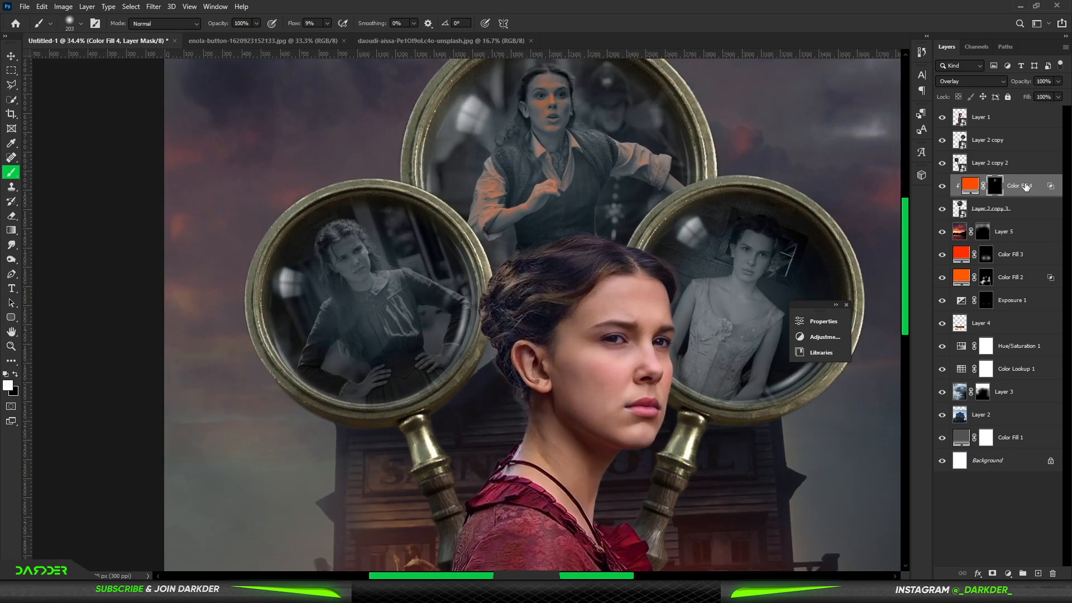
# Step: Duplicate the orange fill, clip it to the left magnifying glass layer, and paint orange light on its portrait at 42% flow
pyautogui.moveTo(1025, 178); pyautogui.dragTo(1012, 177)
pyautogui.click(995, 163)
pyautogui.scroll(3, 369, 248)
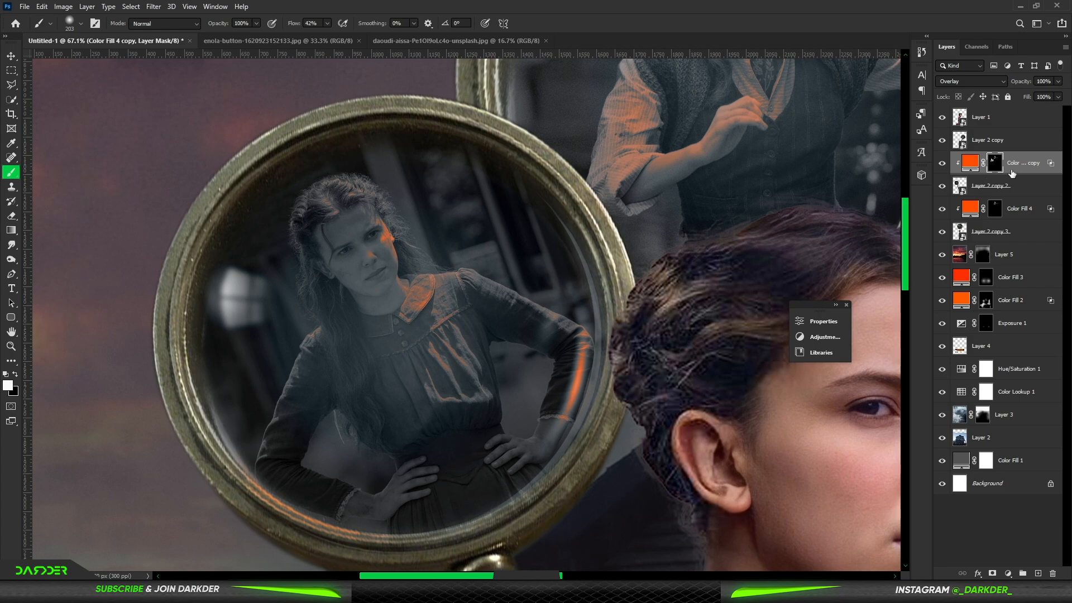
# Step: Set the Underlying Layer Blend If shadow split of the left glass's orange fill to 66 / 142
pyautogui.doubleClick(1050, 172)
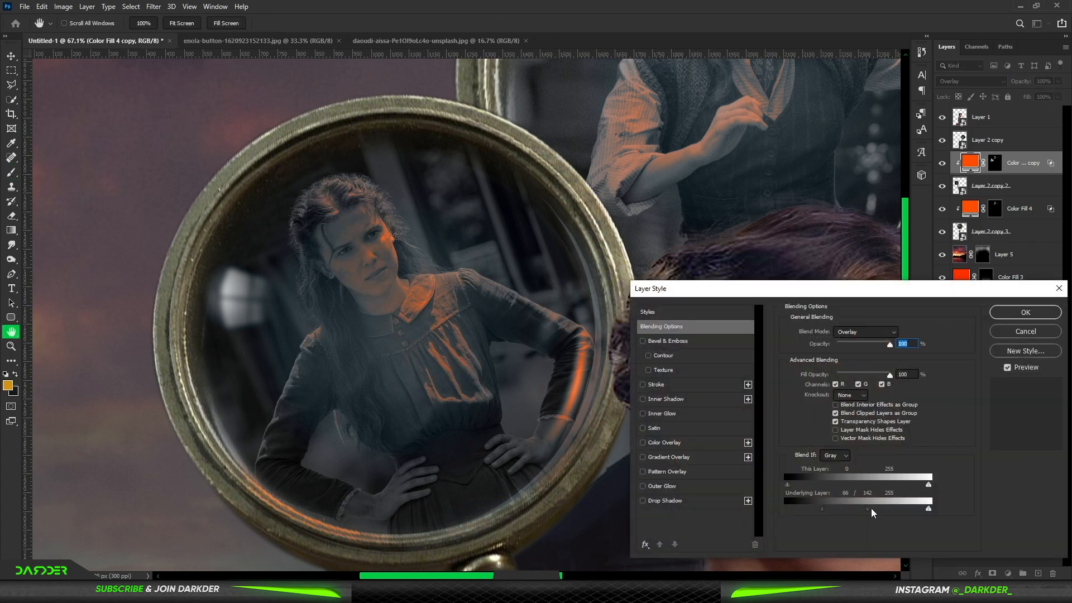
pyautogui.click(1026, 312)
pyautogui.press('b')
pyautogui.scroll(-5, 593, 319)
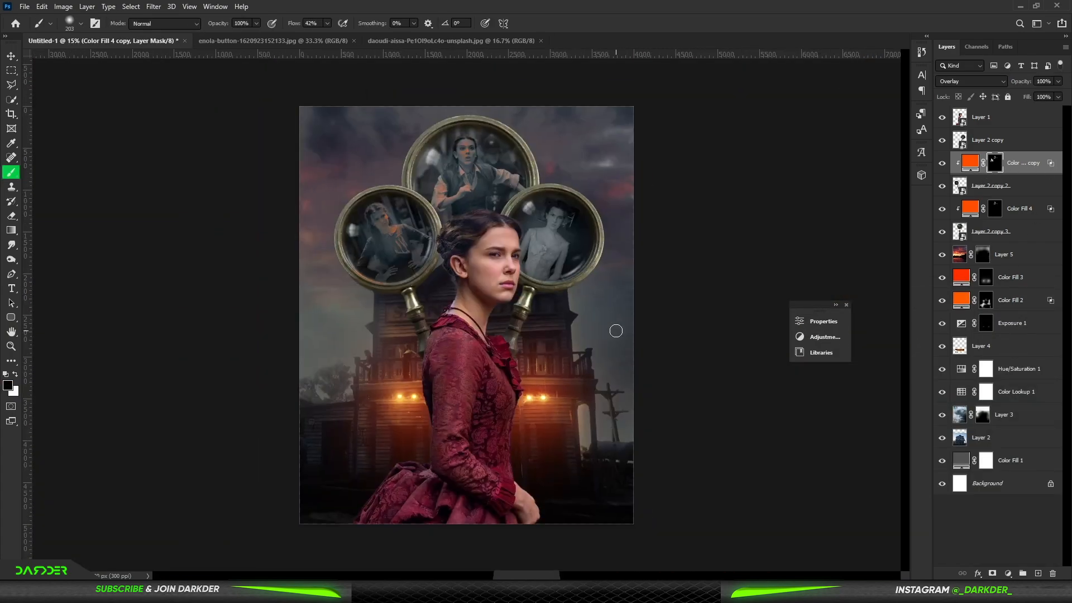
# Step: Refine the orange light on the face, hair and sleeve of the left portrait in the fill's mask
pyautogui.scroll(5, 386, 212)
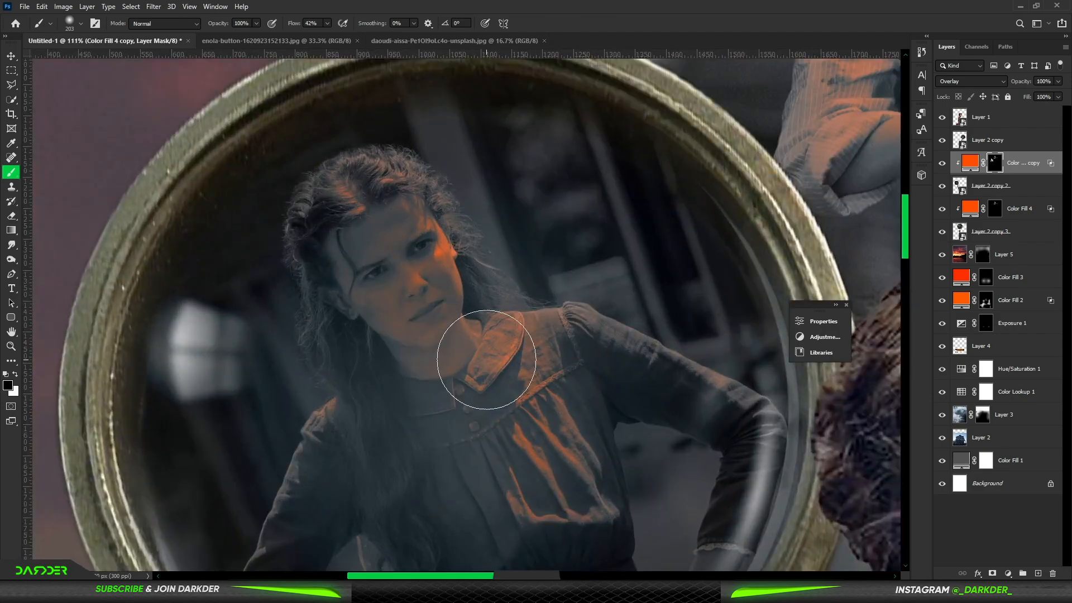
pyautogui.scroll(-5, 484, 355)
pyautogui.scroll(6, 435, 327)
pyautogui.press('x')
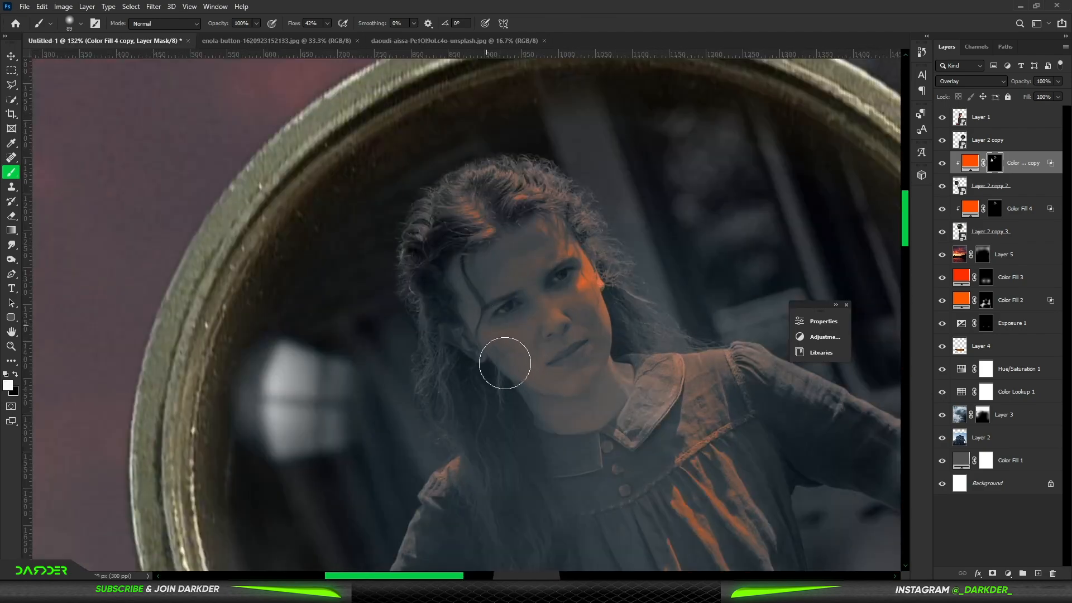
pyautogui.scroll(-10, 538, 268)
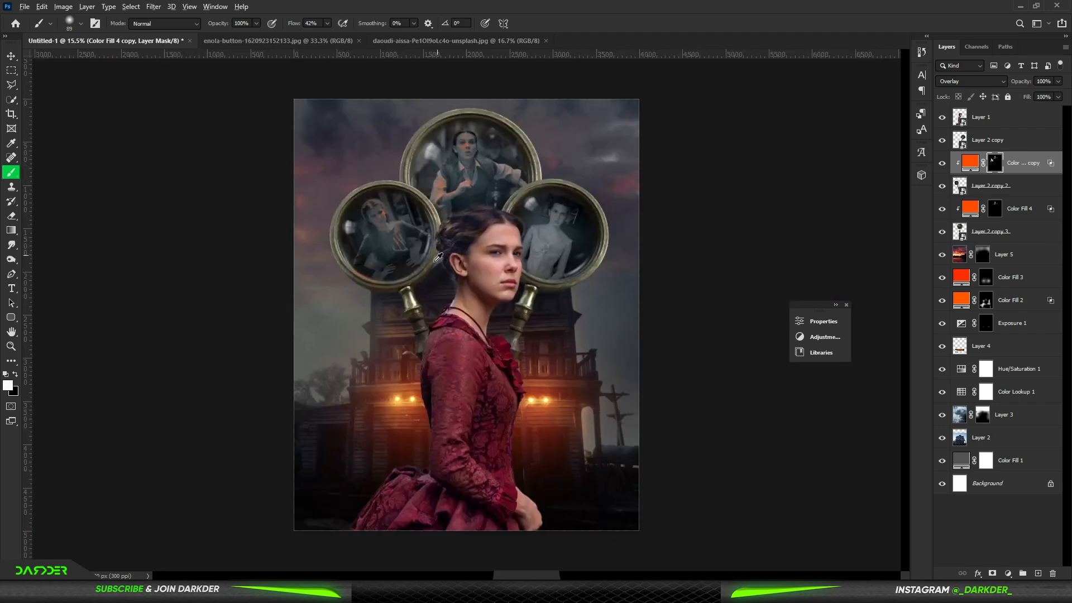
# Step: Duplicate the orange fill above the right magnifying glass layer and clip it to that layer
pyautogui.scroll(3, 446, 223)
pyautogui.moveTo(1023, 166); pyautogui.dragTo(1030, 138)
pyautogui.keyDown('alt'); pyautogui.click(1016, 149); pyautogui.keyUp('alt')
pyautogui.click(994, 140)
# Step: Paint orange light on the face, neck, shoulder and dress of the right portrait in the duplicated fill's mask
pyautogui.scroll(6, 697, 271)
pyautogui.moveTo(583, 191)
pyautogui.mouseDown()
pyautogui.moveTo(579, 131)
pyautogui.moveTo(565, 203)
pyautogui.mouseUp()
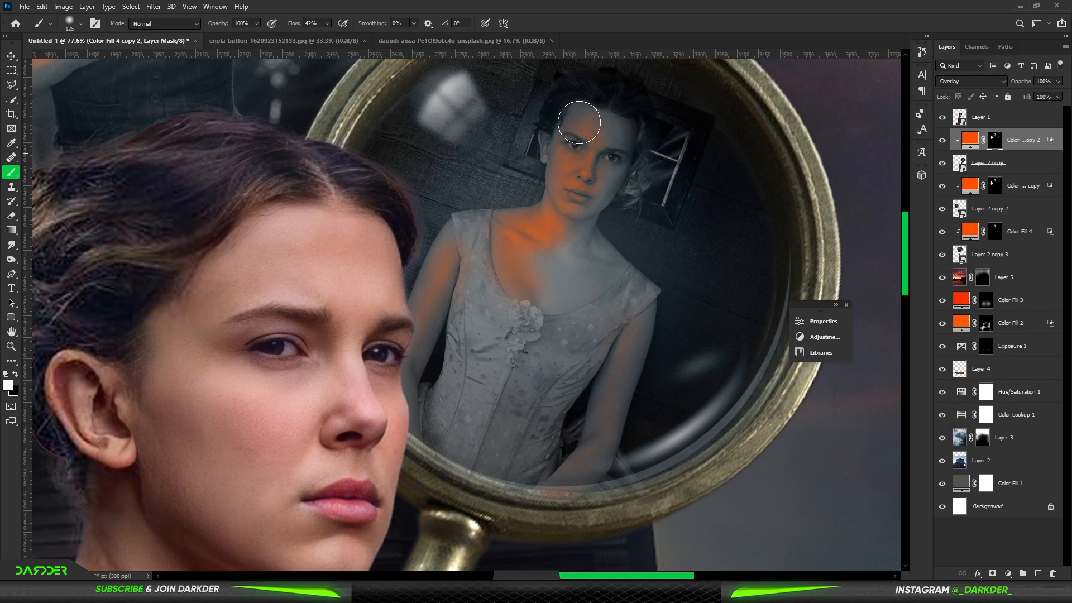
pyautogui.moveTo(574, 258)
pyautogui.mouseDown()
pyautogui.moveTo(549, 278)
pyautogui.moveTo(536, 252)
pyautogui.mouseUp()
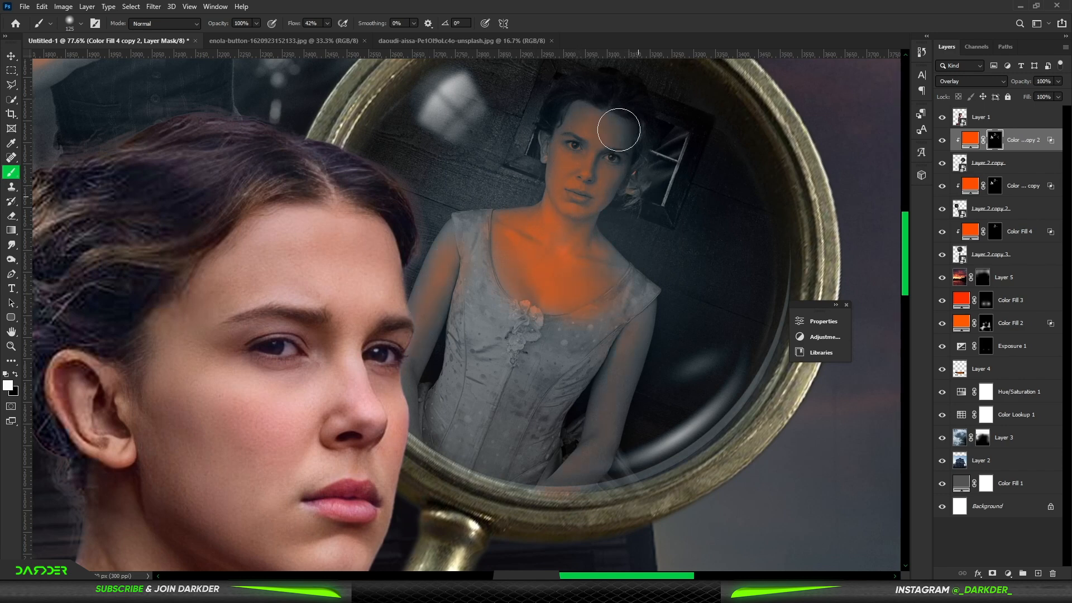
pyautogui.moveTo(483, 261); pyautogui.dragTo(478, 406)
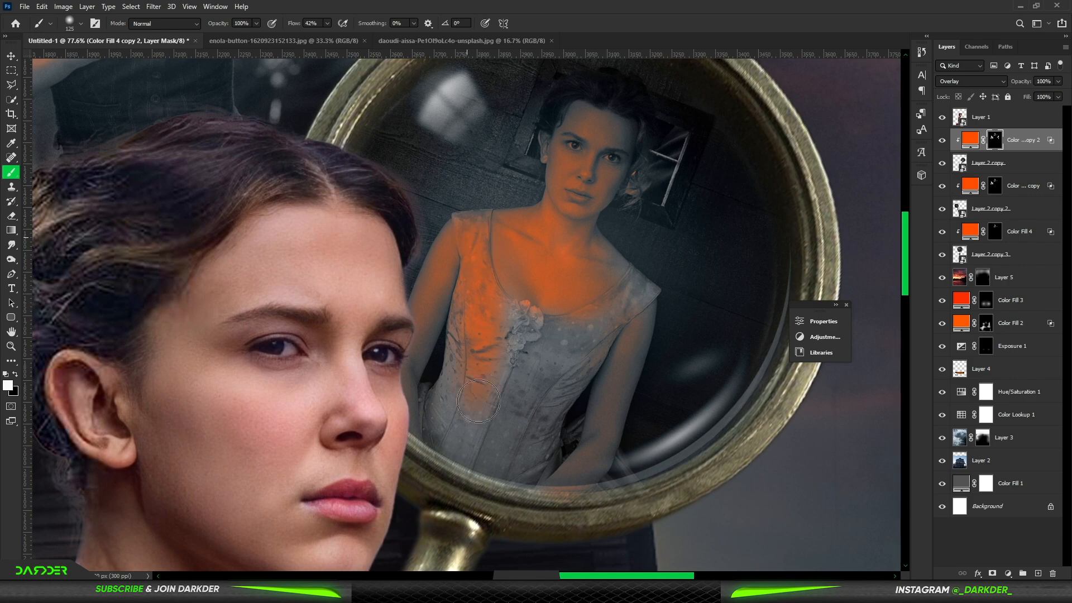
# Step: Set the right glass fill's Underlying Layer Blend If shadow split to 90 / 142 and soften the orange on the chest and dress
pyautogui.doubleClick(1036, 145)
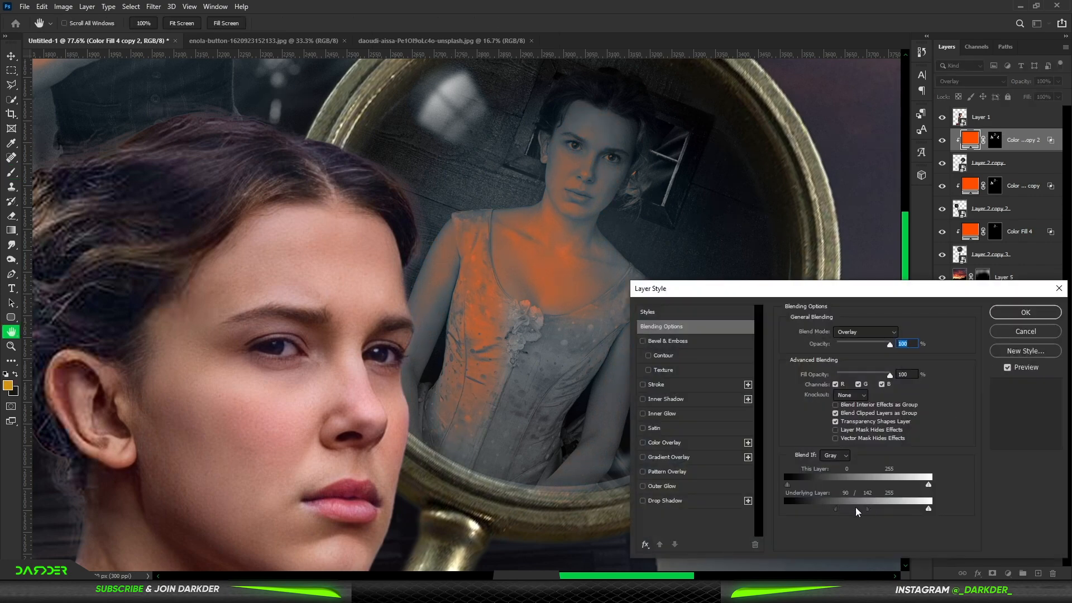
pyautogui.click(1025, 313)
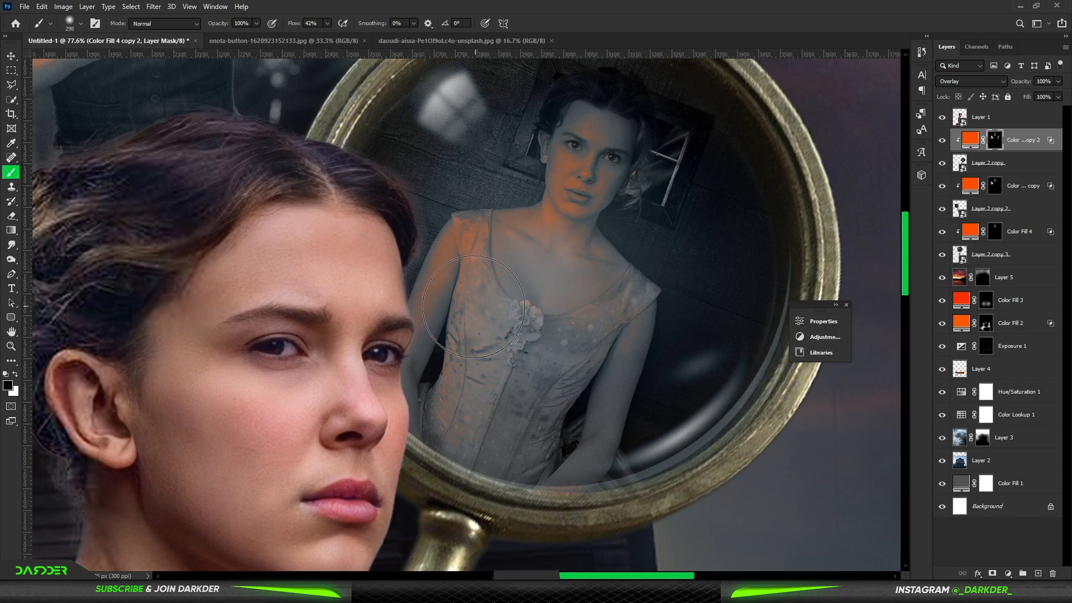
pyautogui.scroll(-10, 583, 374)
pyautogui.scroll(4, 559, 154)
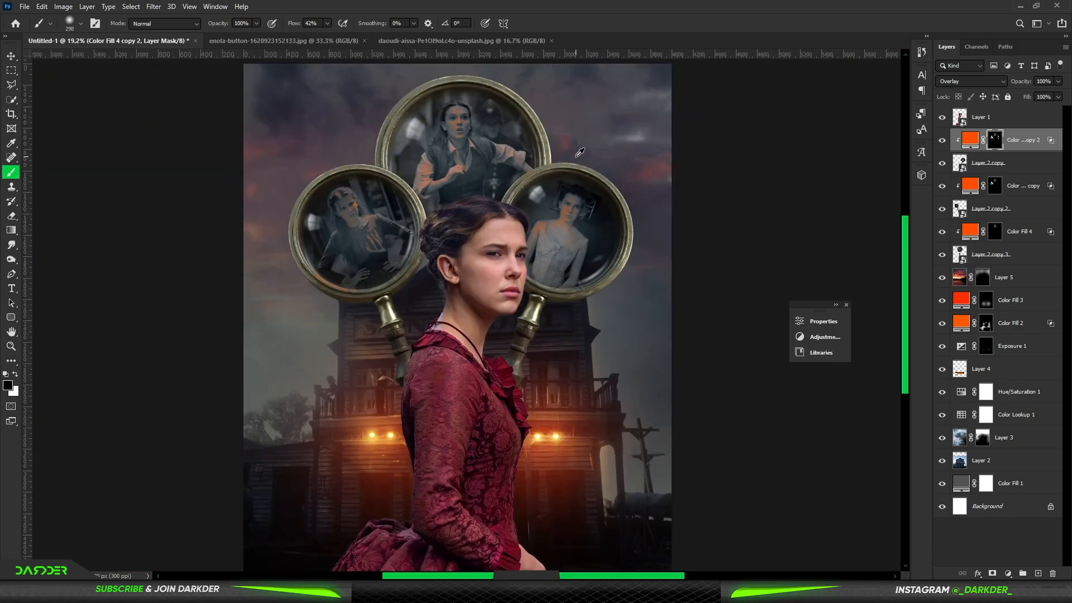
# Step: Touch up the warm light on the right portrait's dress and shoulder with a smaller brush on the fill's mask
pyautogui.scroll(6, 579, 151)
pyautogui.scroll(-5, 513, 201)
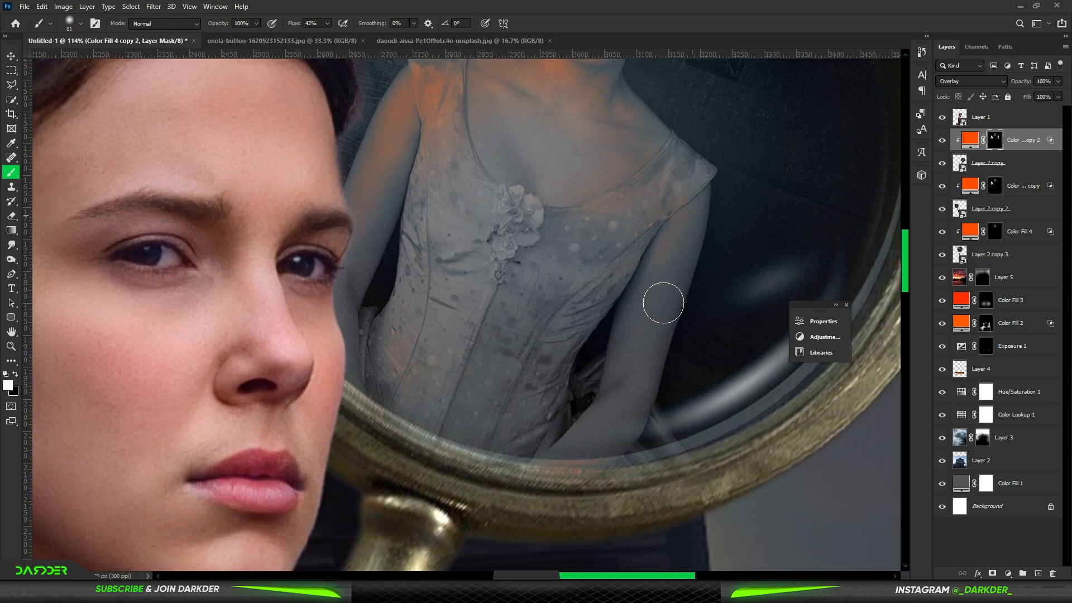
pyautogui.scroll(-10, 630, 284)
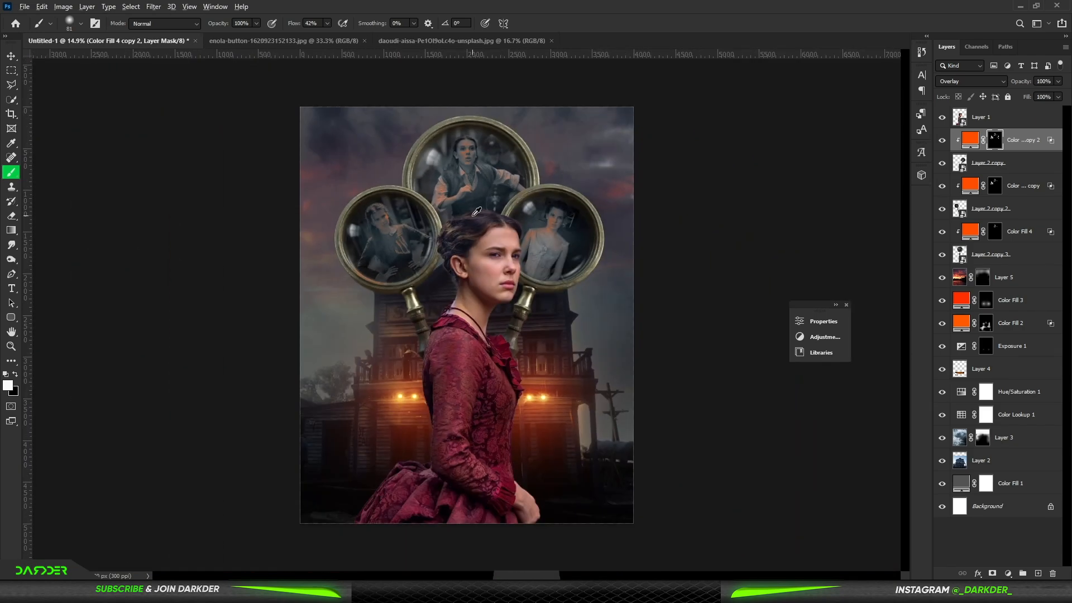
# Step: Clip a Hue/Saturation adjustment with Lightness -53 to the right magnifying glass layer and duplicate it onto the other two glass layers
pyautogui.click(1039, 165)
pyautogui.click(1008, 574)
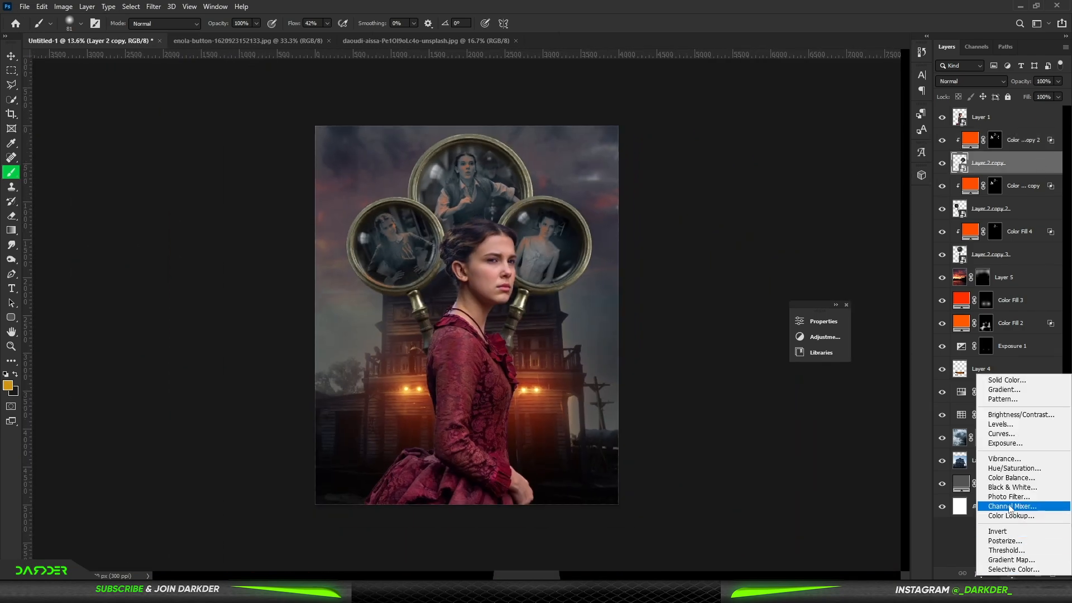
pyautogui.click(1014, 468)
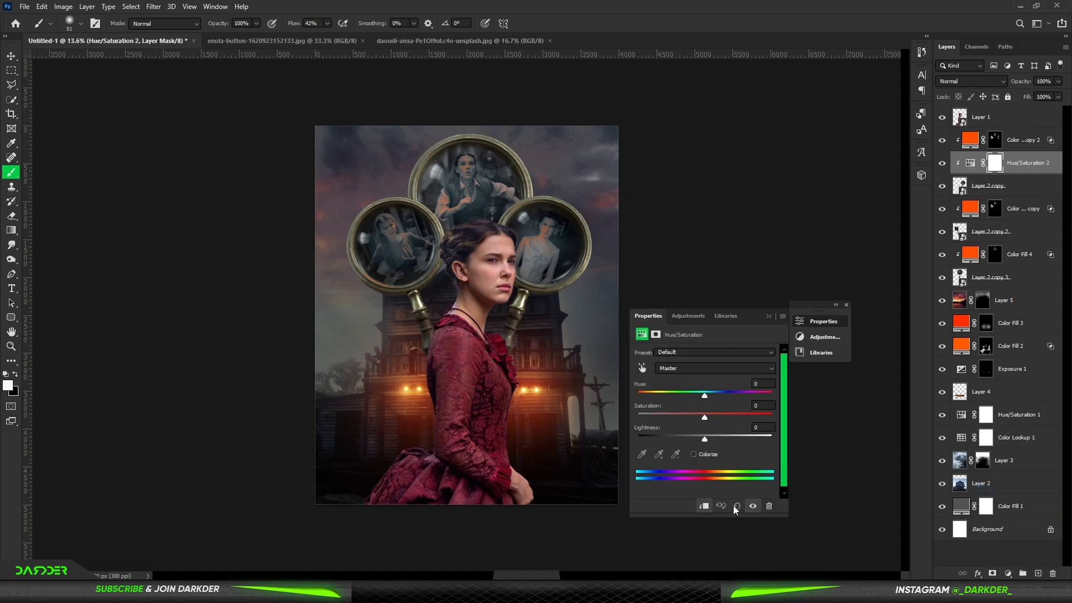
pyautogui.moveTo(705, 441); pyautogui.dragTo(674, 441)
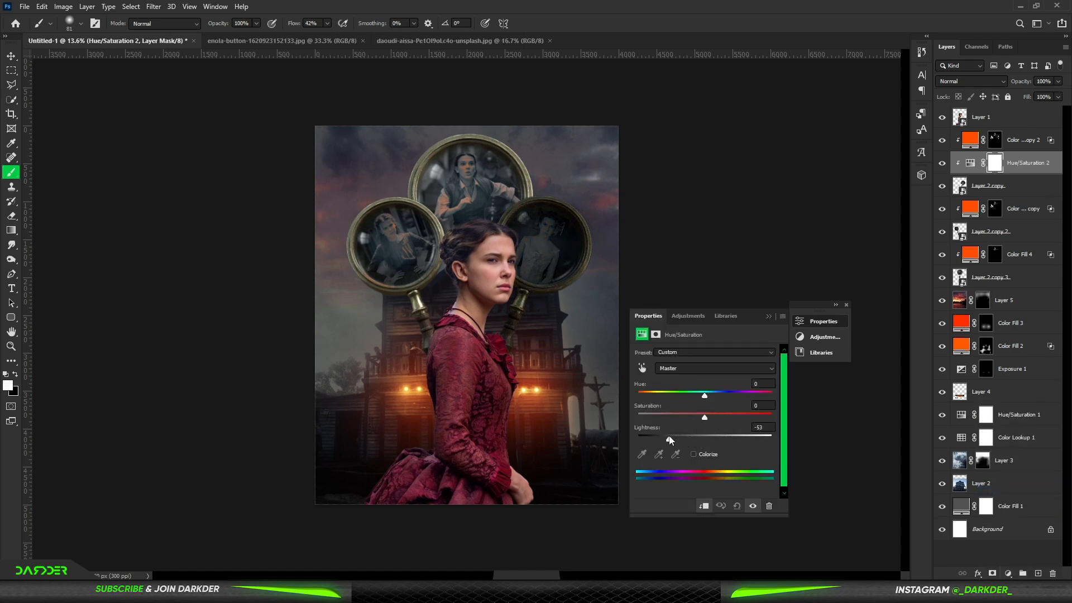
pyautogui.click(769, 316)
pyautogui.moveTo(1029, 170); pyautogui.dragTo(1029, 293)
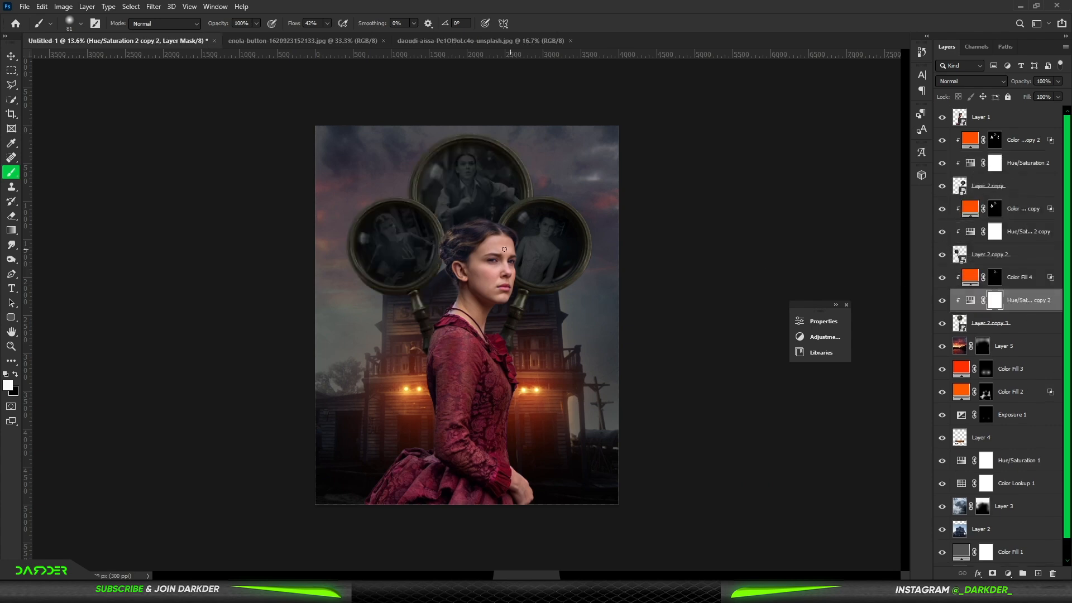
# Step: Paint black over the top portrait in its glass's Hue/Saturation mask to remove the darkening from the figure
pyautogui.scroll(7, 438, 231)
pyautogui.press('x')
pyautogui.moveTo(341, 209); pyautogui.dragTo(400, 208)
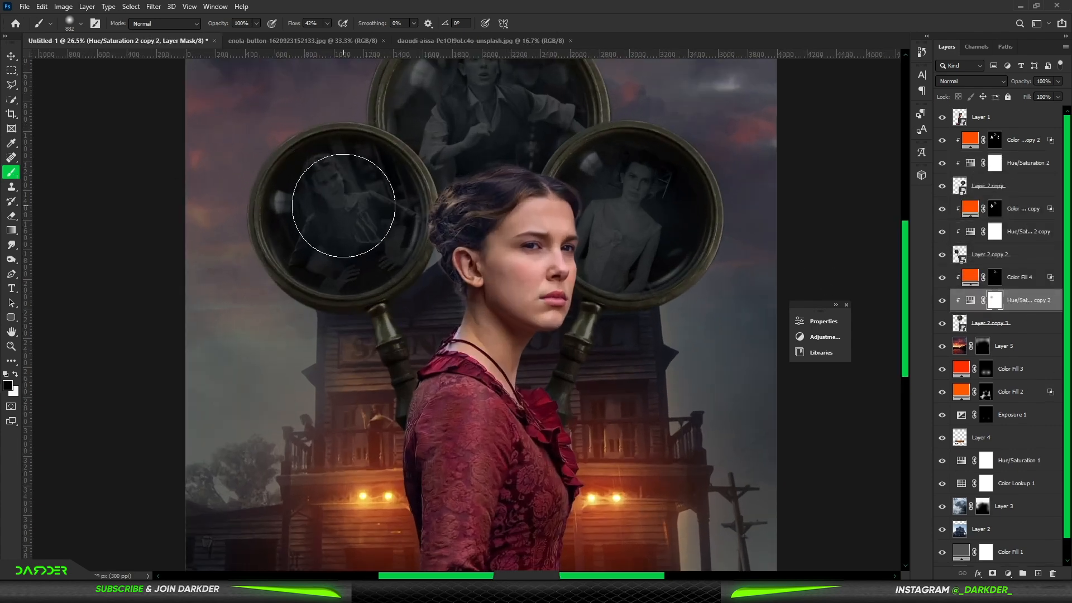
pyautogui.press('x')
pyautogui.click(337, 200)
pyautogui.scroll(1, 299, 189)
pyautogui.scroll(2, 559, 167)
pyautogui.moveTo(497, 129)
pyautogui.mouseDown()
pyautogui.moveTo(475, 163)
pyautogui.moveTo(496, 183)
pyautogui.moveTo(533, 146)
pyautogui.moveTo(516, 181)
pyautogui.mouseUp()
# Step: Clear the darkening from the left and right portraits by painting black in their glasses' Hue/Saturation masks
pyautogui.click(995, 231)
pyautogui.moveTo(729, 240); pyautogui.dragTo(694, 240)
pyautogui.moveTo(287, 287)
pyautogui.mouseDown()
pyautogui.moveTo(349, 259)
pyautogui.moveTo(316, 256)
pyautogui.moveTo(329, 282)
pyautogui.moveTo(370, 299)
pyautogui.moveTo(359, 239)
pyautogui.mouseUp()
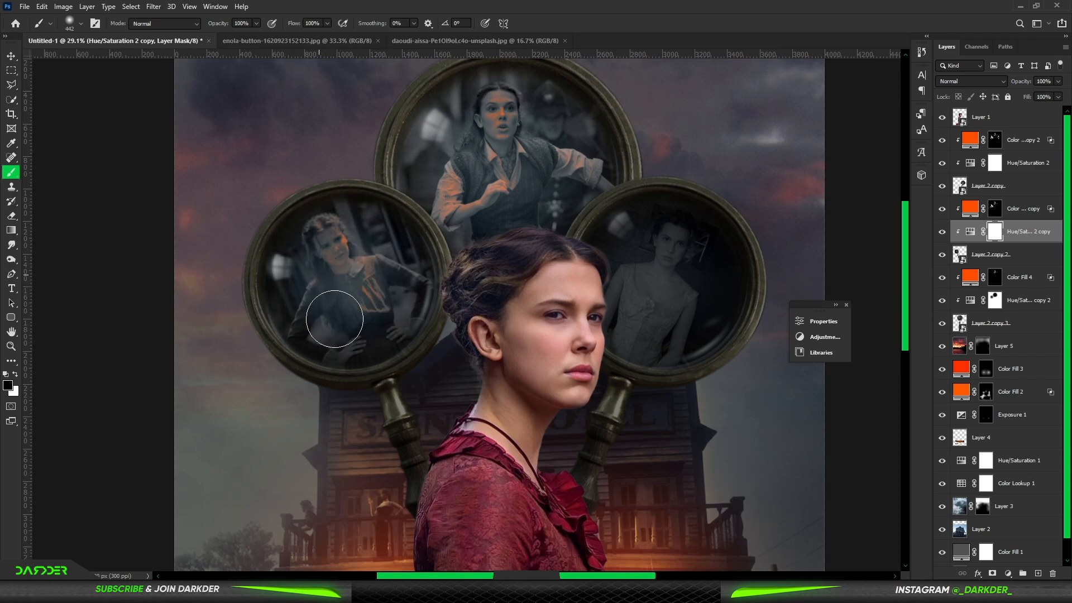
pyautogui.click(995, 163)
pyautogui.moveTo(673, 263)
pyautogui.mouseDown()
pyautogui.moveTo(658, 239)
pyautogui.moveTo(695, 246)
pyautogui.moveTo(656, 329)
pyautogui.moveTo(686, 274)
pyautogui.mouseUp()
pyautogui.scroll(-5, 685, 274)
pyautogui.scroll(-2, 535, 258)
pyautogui.scroll(4, 462, 229)
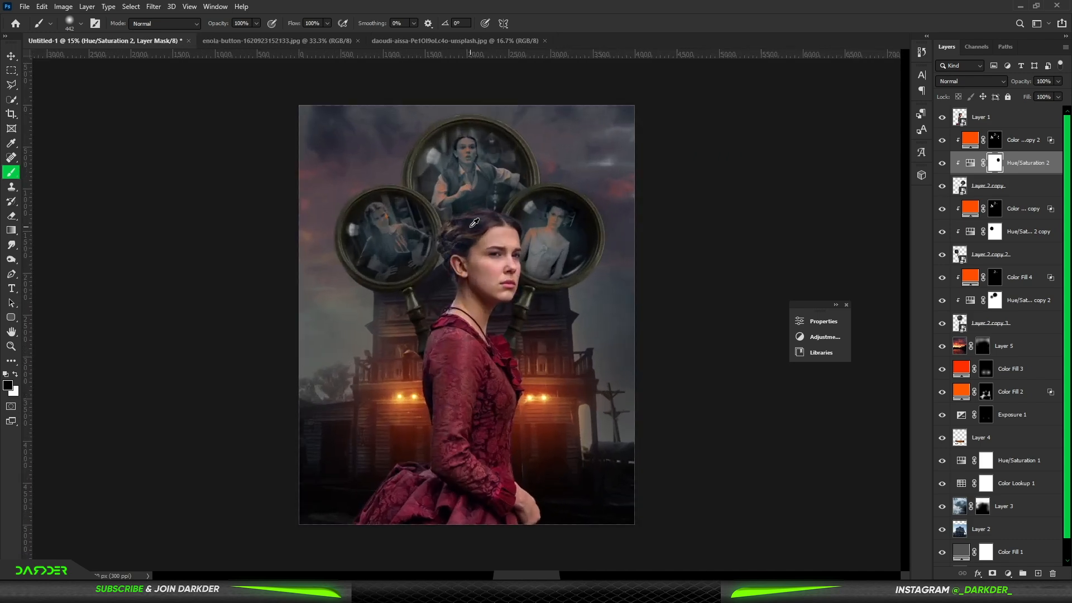
# Step: Delete the three orange fill layers clipped to the magnifying glasses
pyautogui.scroll(-1, 524, 202)
pyautogui.click(1028, 140)
pyautogui.press('Delete')
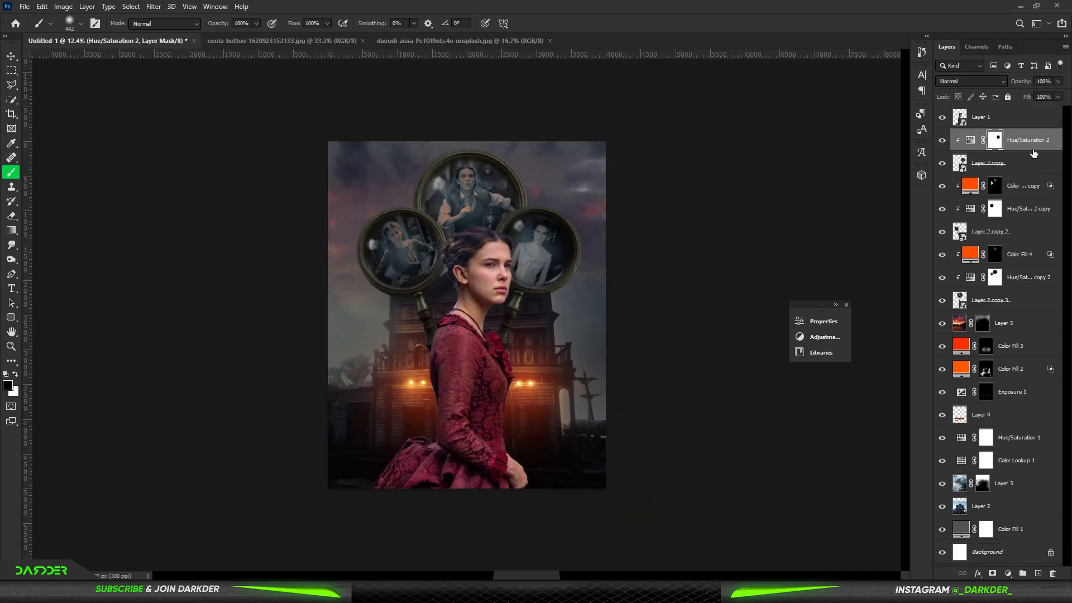
pyautogui.click(1032, 190)
pyautogui.press('Delete')
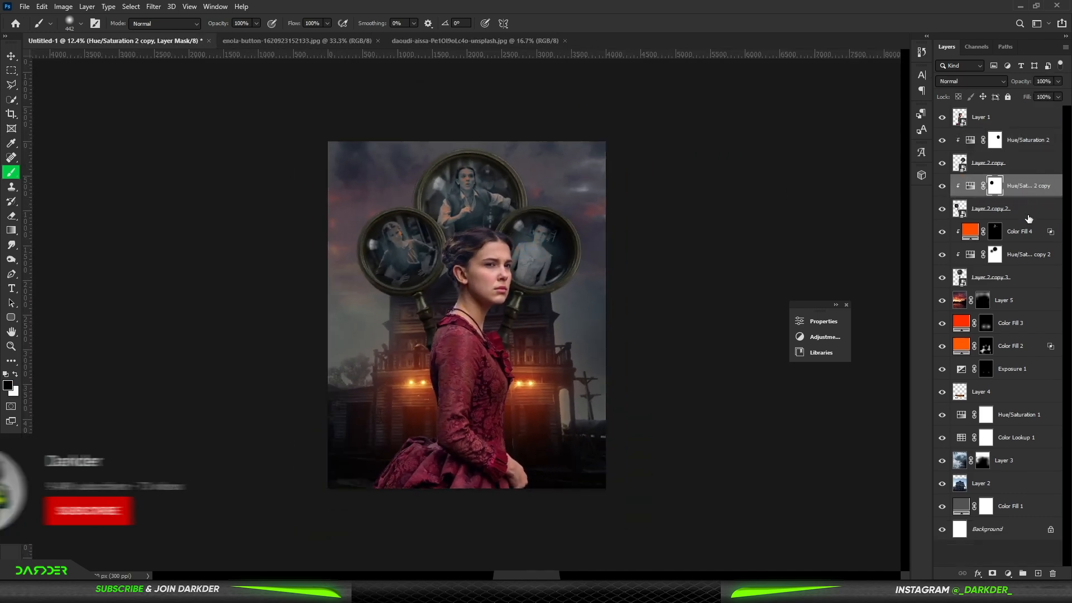
pyautogui.click(1030, 238)
pyautogui.press('Delete')
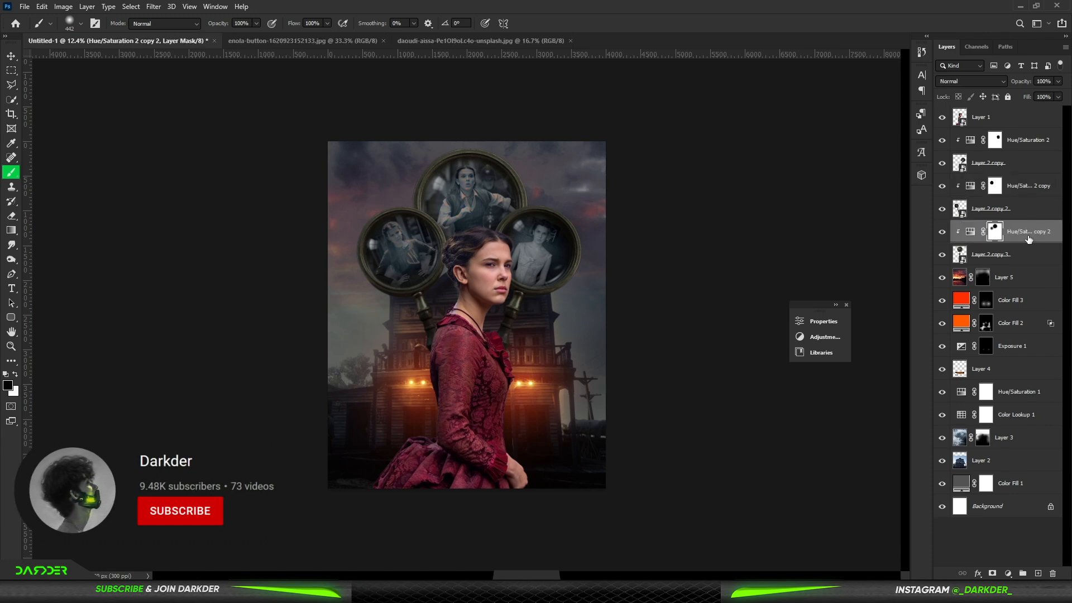
pyautogui.scroll(2, 465, 203)
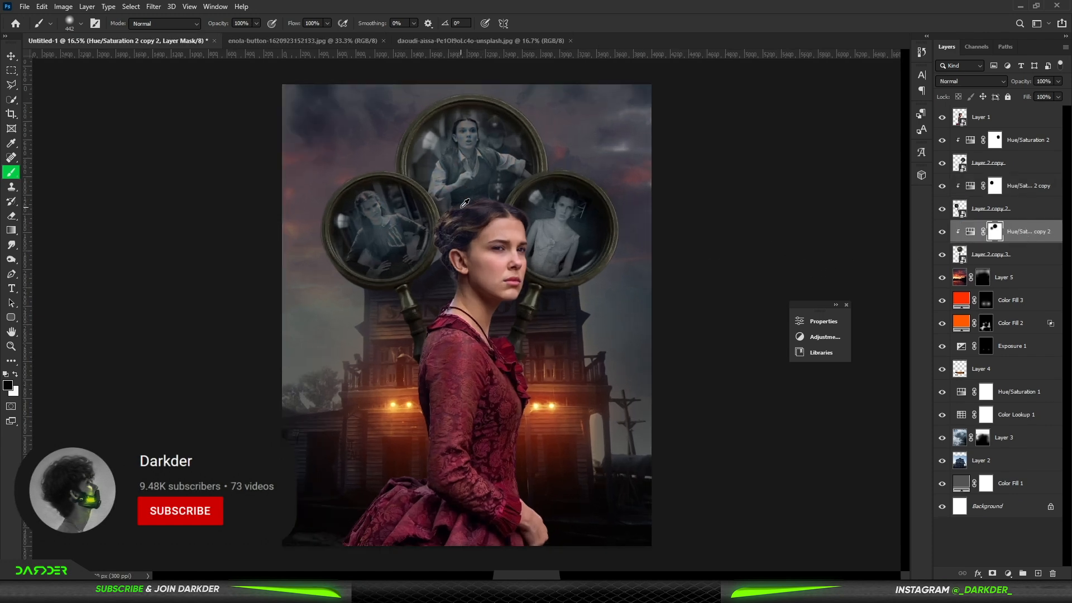
pyautogui.scroll(1, 592, 217)
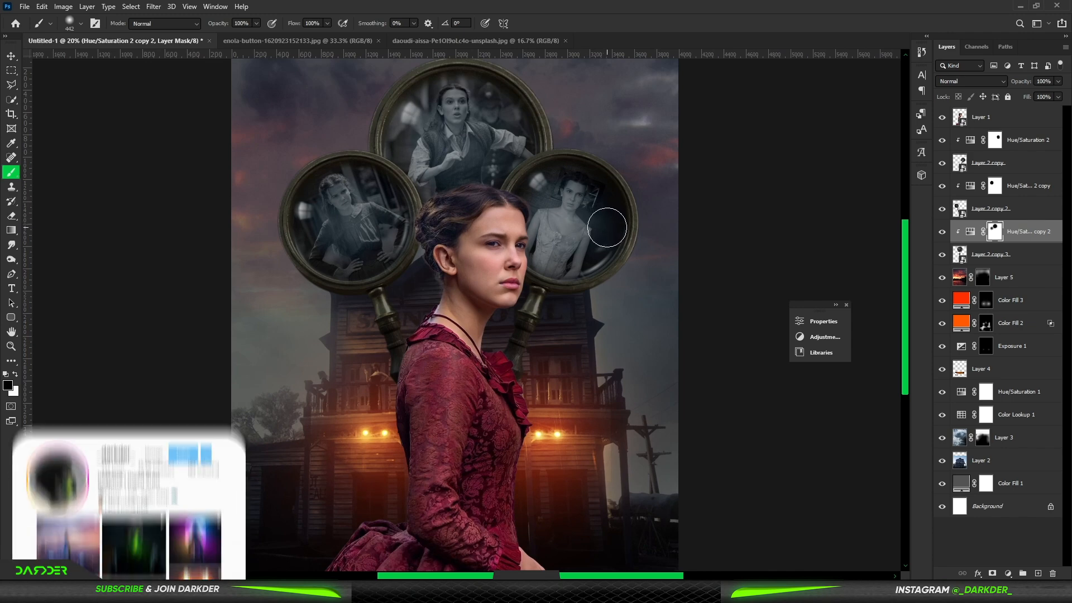
pyautogui.scroll(-3, 619, 232)
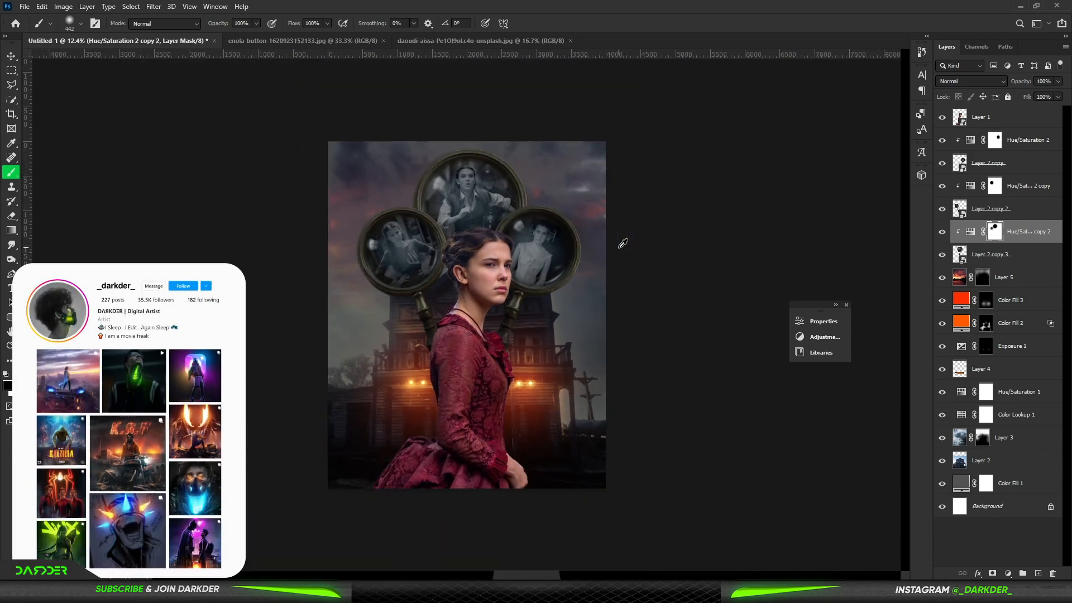
pyautogui.scroll(3, 556, 225)
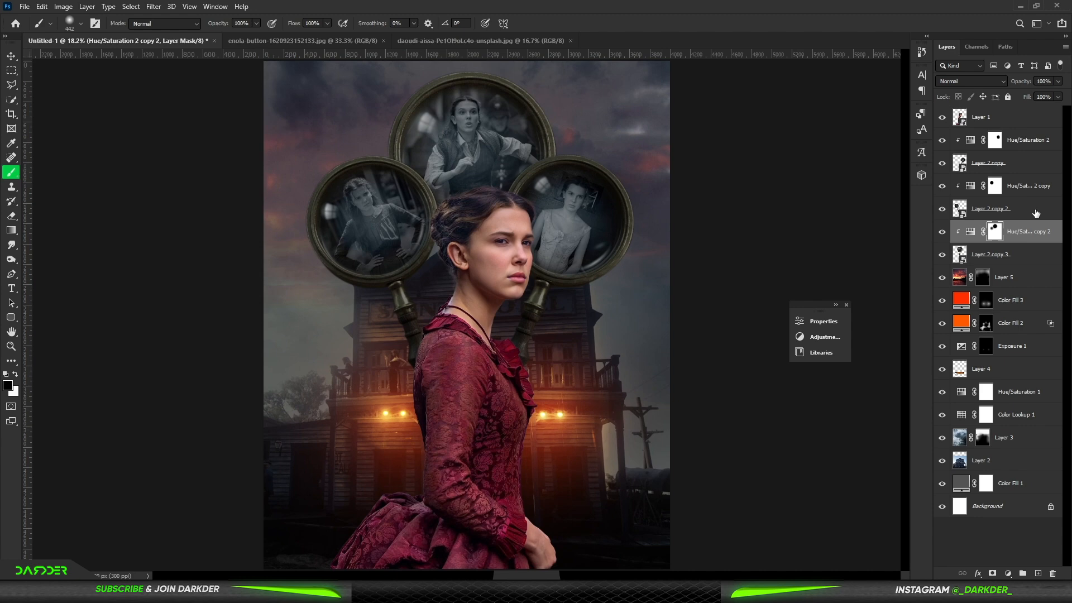
# Step: Try to reposition the magnifying glasses and undo the moves
pyautogui.click(10, 56)
pyautogui.click(438, 142)
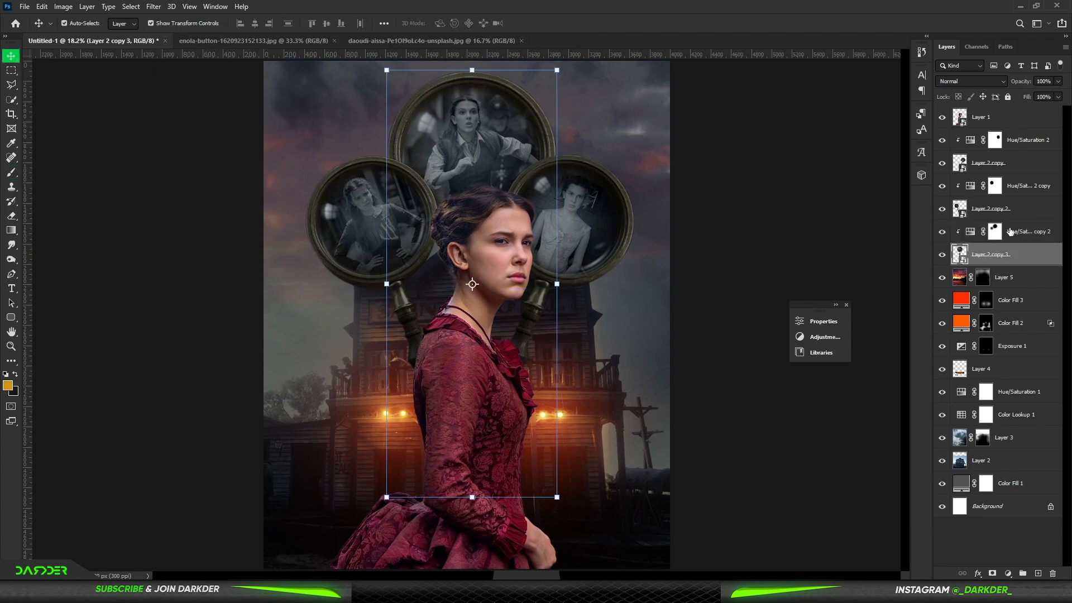
pyautogui.keyDown('ctrl'); pyautogui.click(1040, 237); pyautogui.keyUp('ctrl')
pyautogui.moveTo(565, 62); pyautogui.dragTo(519, 137)
pyautogui.moveTo(436, 206); pyautogui.dragTo(515, 196)
pyautogui.moveTo(620, 112); pyautogui.dragTo(663, 150)
pyautogui.moveTo(460, 153); pyautogui.dragTo(483, 161)
pyautogui.hotkey('ctrl', 'z')
pyautogui.hotkey('ctrl', 'z')
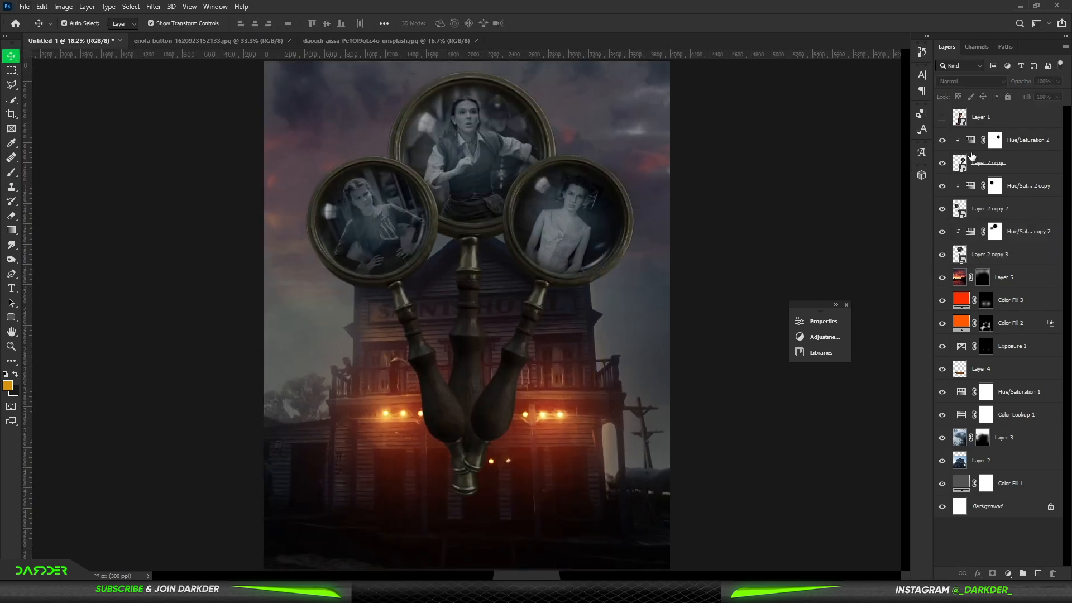
# Step: Delete the clipped Hue/Saturation layers and place the vest portrait's glass, shrunk and tilted clockwise, beside the left glass with crossing handles
pyautogui.hotkey('alt', ']')
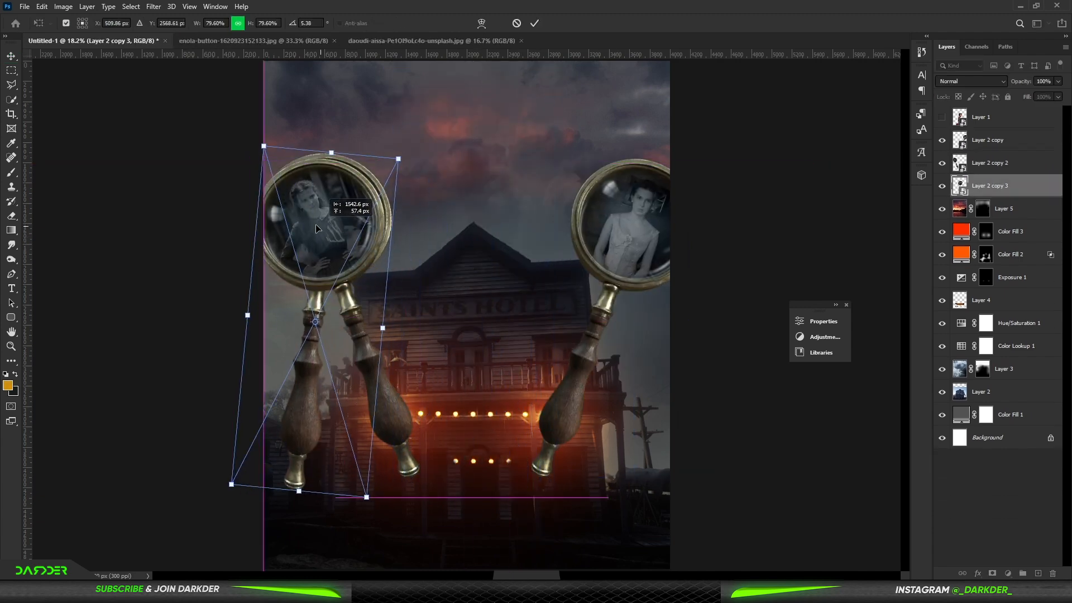
pyautogui.moveTo(317, 229); pyautogui.dragTo(313, 242)
pyautogui.moveTo(296, 504); pyautogui.dragTo(297, 488)
pyautogui.moveTo(306, 249); pyautogui.dragTo(459, 236)
pyautogui.moveTo(472, 141); pyautogui.dragTo(507, 147)
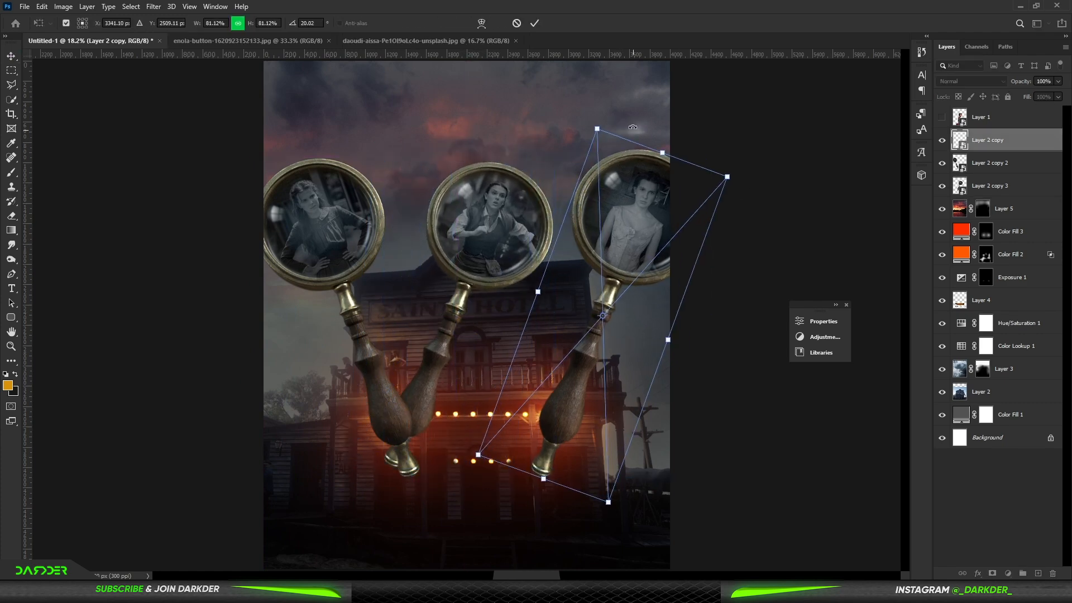
# Step: Turn the pale-dress portrait's glass upright, enlarge it to about 95% and place it centrally above the other two glasses
pyautogui.moveTo(633, 127); pyautogui.dragTo(566, 128)
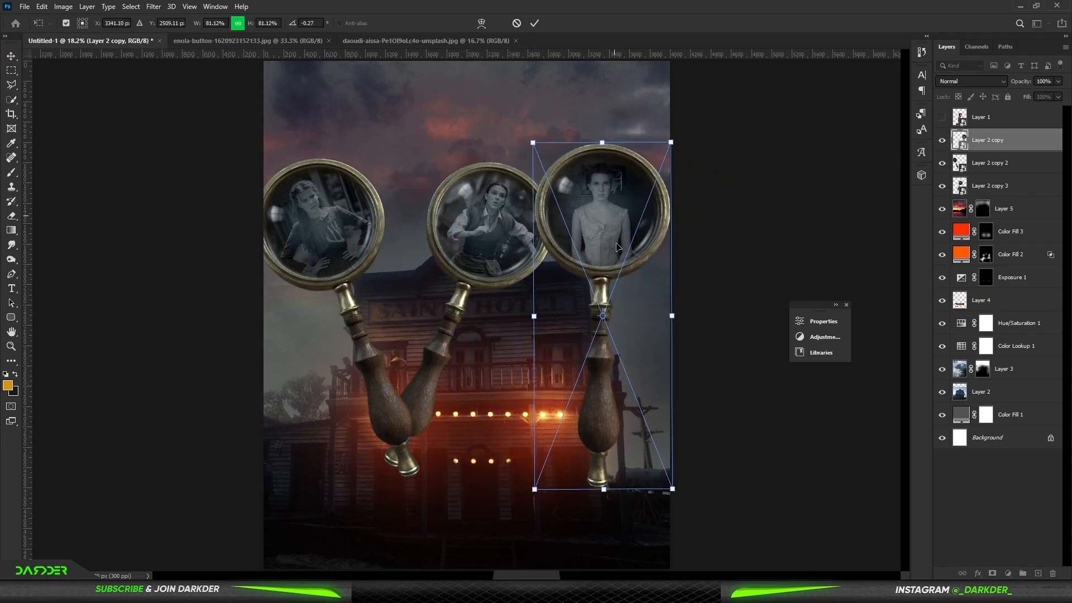
pyautogui.moveTo(602, 246); pyautogui.dragTo(399, 217)
pyautogui.moveTo(400, 460); pyautogui.dragTo(401, 520)
pyautogui.moveTo(400, 438); pyautogui.dragTo(399, 397)
pyautogui.press('Right')
pyautogui.press('Right')
pyautogui.press('Right')
pyautogui.press('Right')
pyautogui.press('Right')
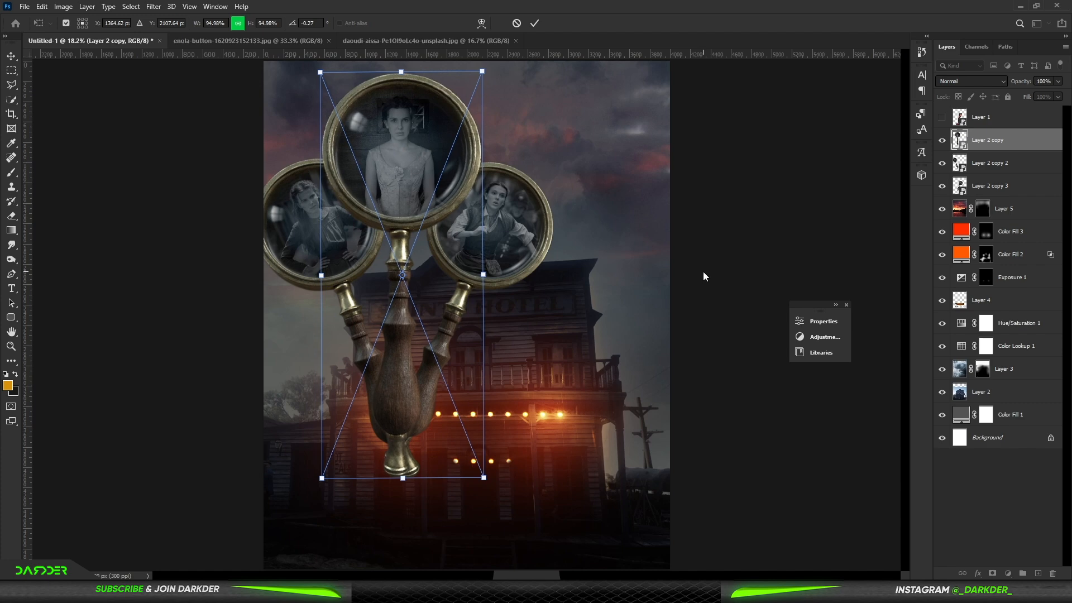
pyautogui.press('Return')
# Step: Move the three magnifying glass layers together to sit centred and slightly lower behind the woman's head
pyautogui.moveTo(495, 485); pyautogui.dragTo(498, 484)
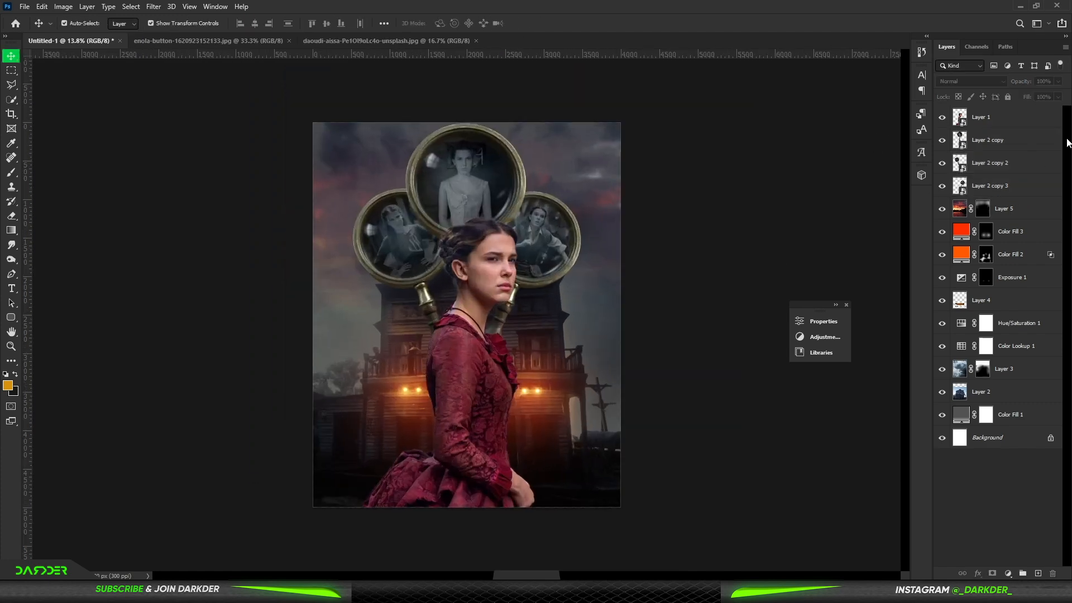
pyautogui.click(1016, 140)
pyautogui.keyDown('shift'); pyautogui.click(1016, 186); pyautogui.keyUp('shift')
pyautogui.moveTo(560, 218); pyautogui.dragTo(564, 233)
pyautogui.click(689, 215)
# Step: Send the central magnifying glass layer below the left and right glass layers
pyautogui.click(497, 179)
pyautogui.hotkey('ctrl', '[')
pyautogui.hotkey('ctrl', '[')
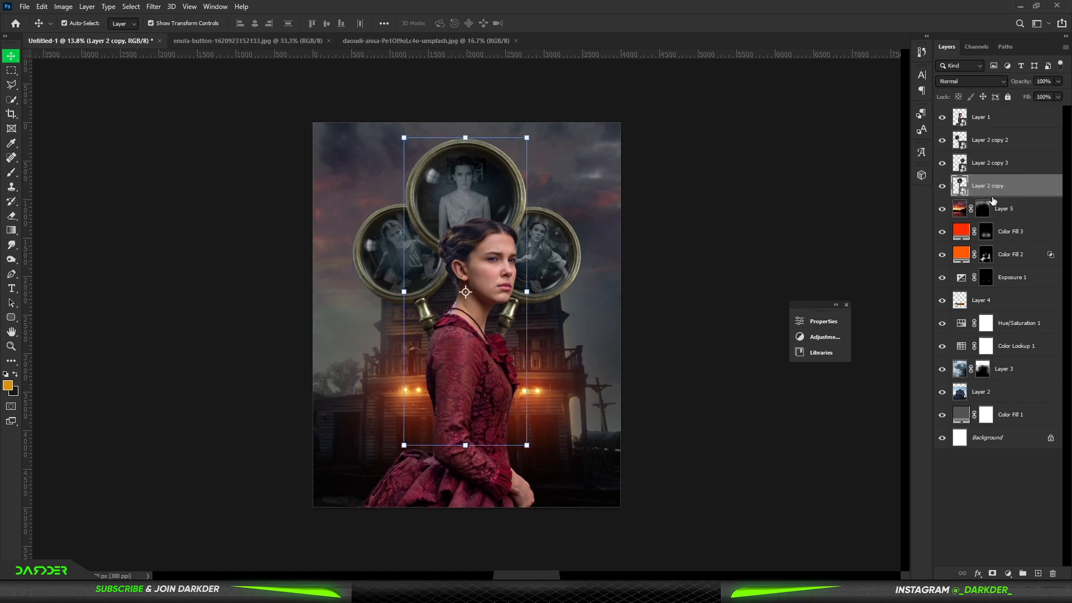
pyautogui.click(393, 254)
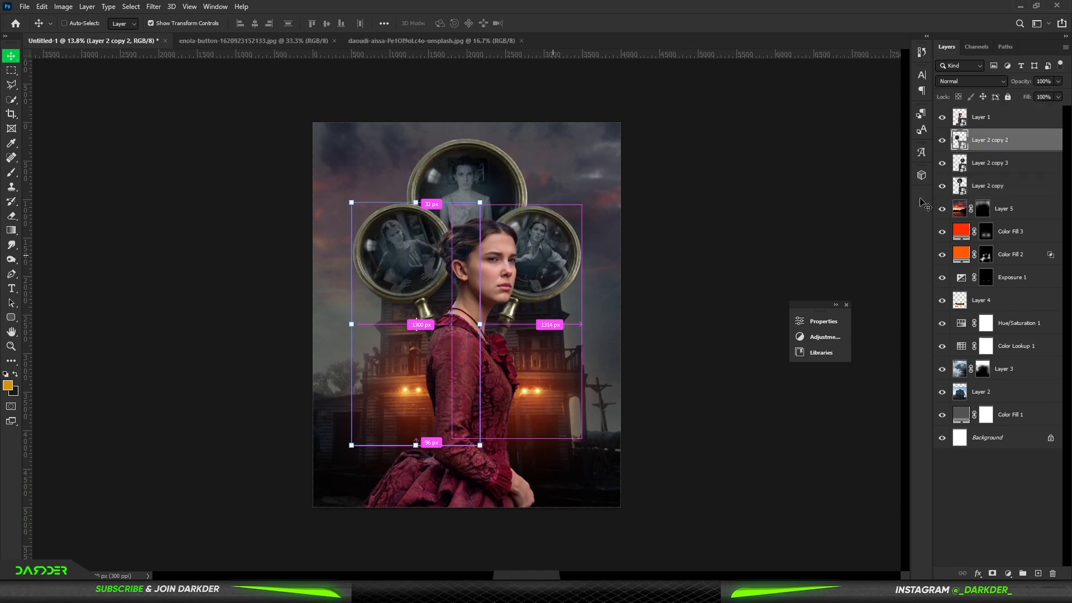
pyautogui.keyDown('shift'); pyautogui.click(550, 257); pyautogui.keyUp('shift')
pyautogui.click(756, 192)
# Step: Rotate the left magnifying glass slightly and nudge it to balance with the right one
pyautogui.hotkey('ctrl', '0')
pyautogui.click(389, 241)
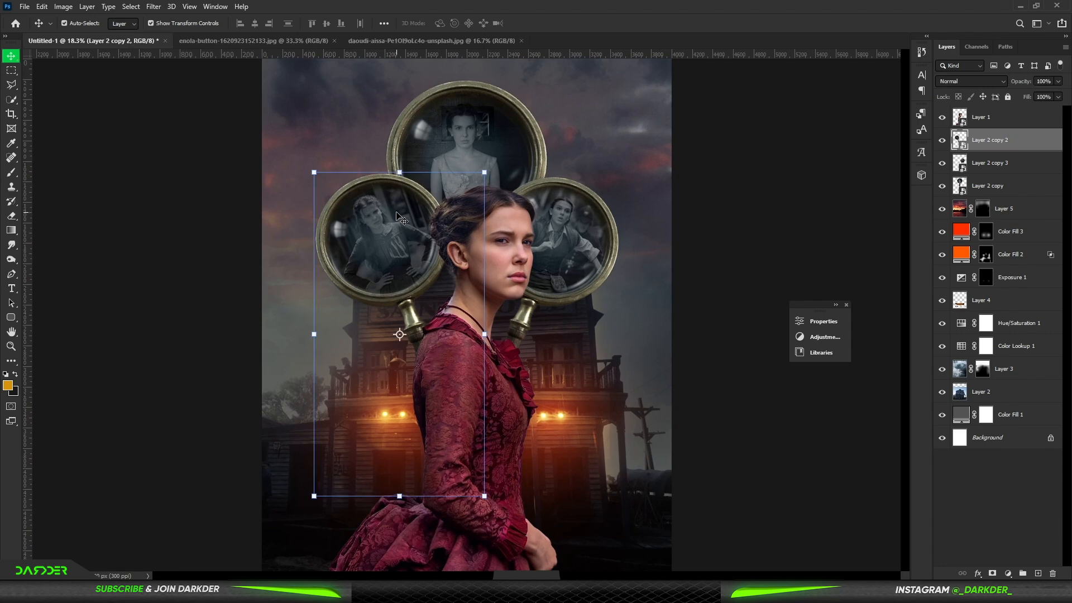
pyautogui.hotkey('ctrl', 't')
pyautogui.moveTo(354, 164); pyautogui.dragTo(348, 166)
pyautogui.moveTo(399, 203); pyautogui.dragTo(401, 209)
pyautogui.click(759, 168)
pyautogui.click(759, 169)
pyautogui.moveTo(756, 176); pyautogui.dragTo(684, 229)
pyautogui.scroll(3, 725, 215)
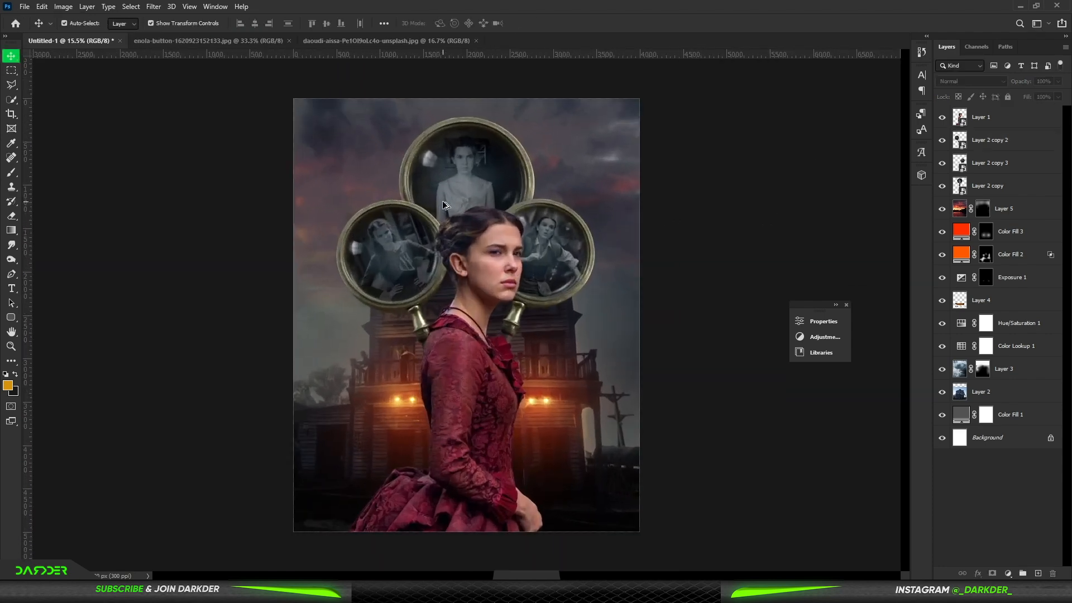
# Step: Close the two source photo documents, keeping only the poster open
pyautogui.click(476, 41)
pyautogui.click(290, 40)
pyautogui.click(289, 41)
# Step: Create a layer above Layer 5 and paint golden smoke around the hotel's base with a 4440 px smoke brush
pyautogui.click(1039, 141)
pyautogui.click(1030, 207)
pyautogui.click(1038, 573)
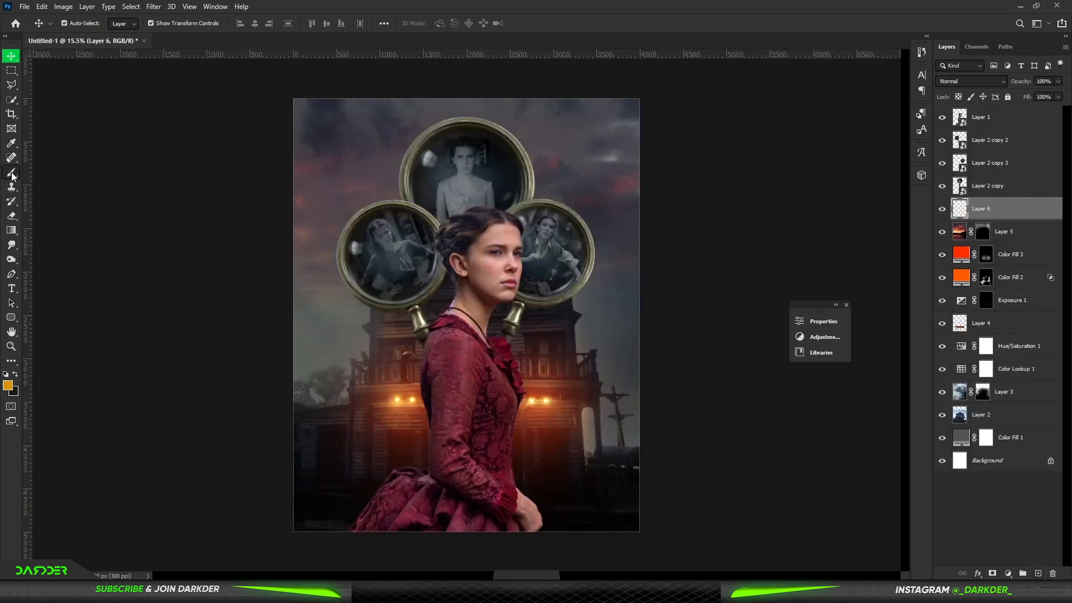
pyautogui.click(11, 174)
pyautogui.rightClick(492, 387)
pyautogui.moveTo(426, 361); pyautogui.dragTo(403, 362)
pyautogui.click(430, 518)
pyautogui.scroll(-3, 536, 386)
pyautogui.click(486, 502)
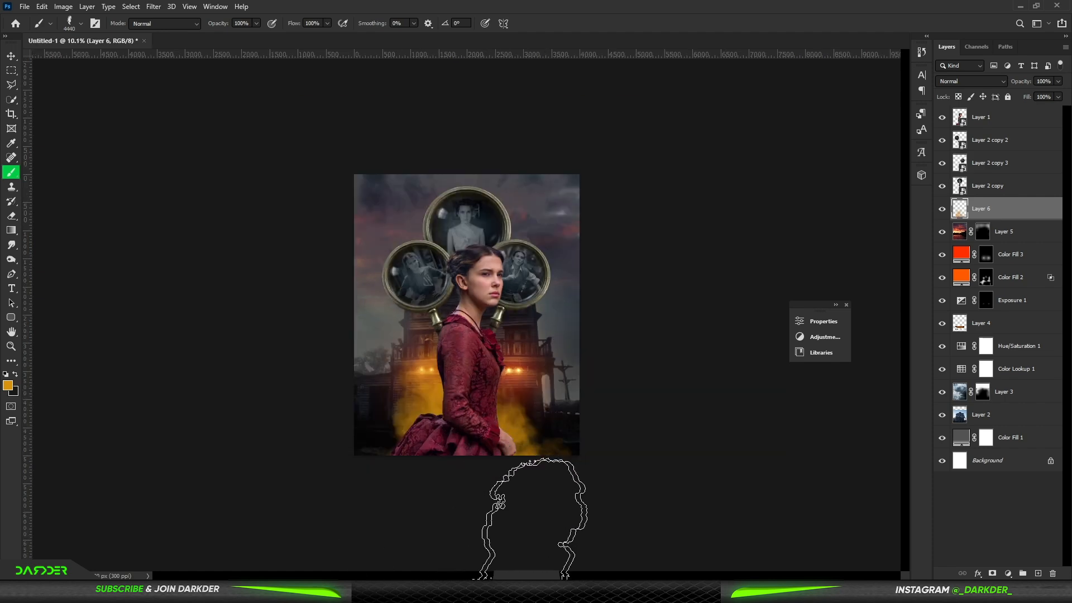
# Step: Erase the outer parts of the golden smoke on both sides with a 2909 px eraser
pyautogui.click(16, 218)
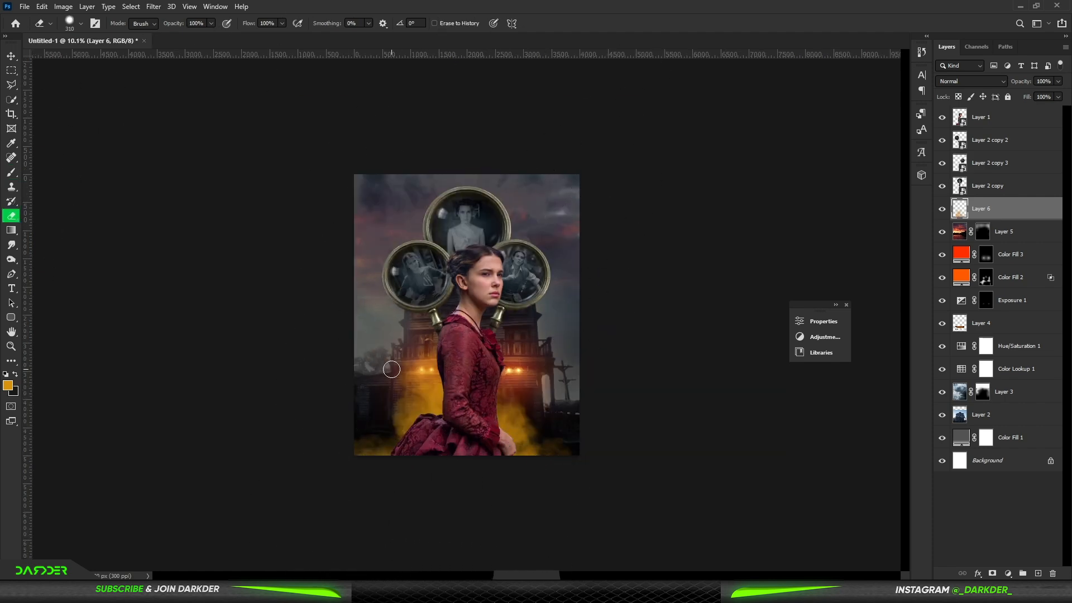
pyautogui.moveTo(411, 372); pyautogui.dragTo(382, 365)
pyautogui.click(577, 345)
pyautogui.click(575, 376)
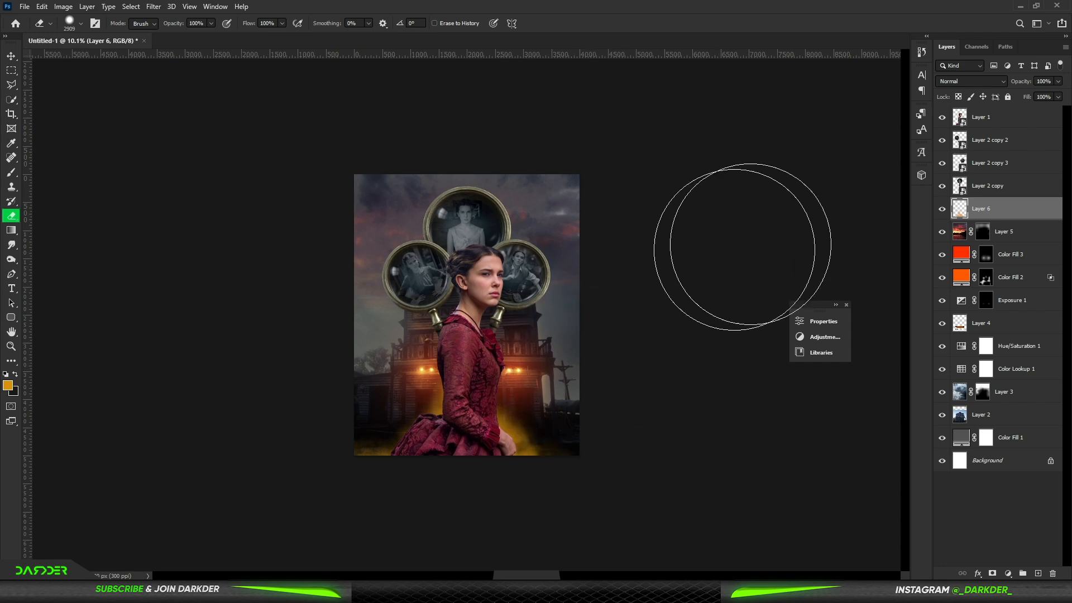
# Step: Try changing the golden smoke's look with a layer style and delete the smoke layer
pyautogui.doubleClick(1054, 209)
pyautogui.click(673, 446)
pyautogui.click(894, 334)
pyautogui.moveTo(751, 329); pyautogui.dragTo(724, 302)
pyautogui.click(981, 293)
pyautogui.click(1038, 331)
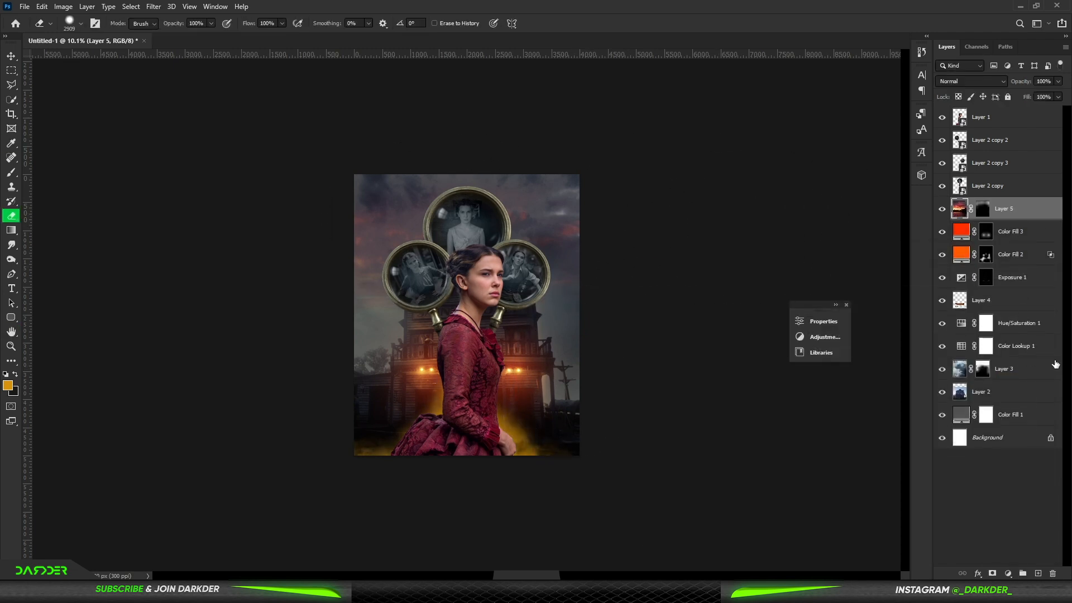
# Step: Paint light grey smoke along the ground on a fresh layer above Layer 5, using smoke brush 4964 at 41% flow
pyautogui.press('b')
pyautogui.rightClick(473, 350)
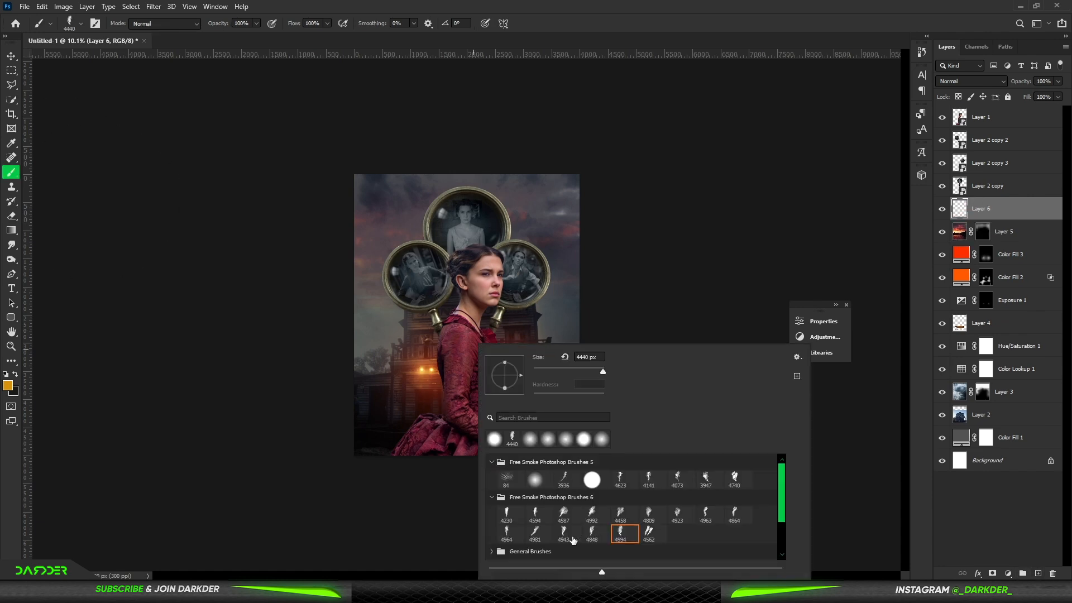
pyautogui.click(503, 530)
pyautogui.click(8, 385)
pyautogui.click(735, 311)
pyautogui.click(981, 273)
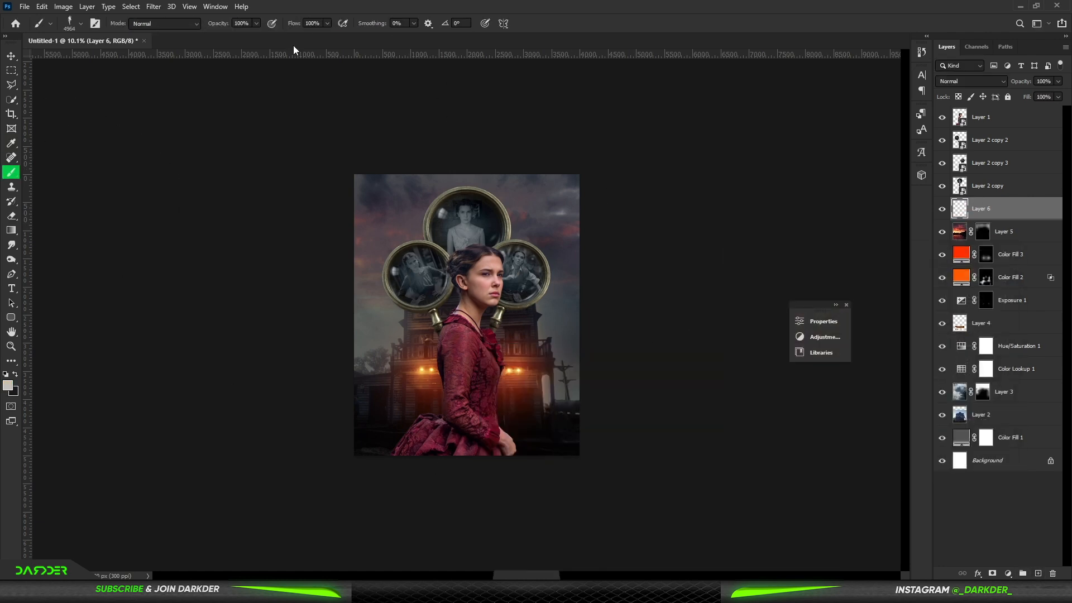
pyautogui.moveTo(379, 491)
pyautogui.mouseDown()
pyautogui.moveTo(531, 503)
pyautogui.moveTo(426, 511)
pyautogui.mouseUp()
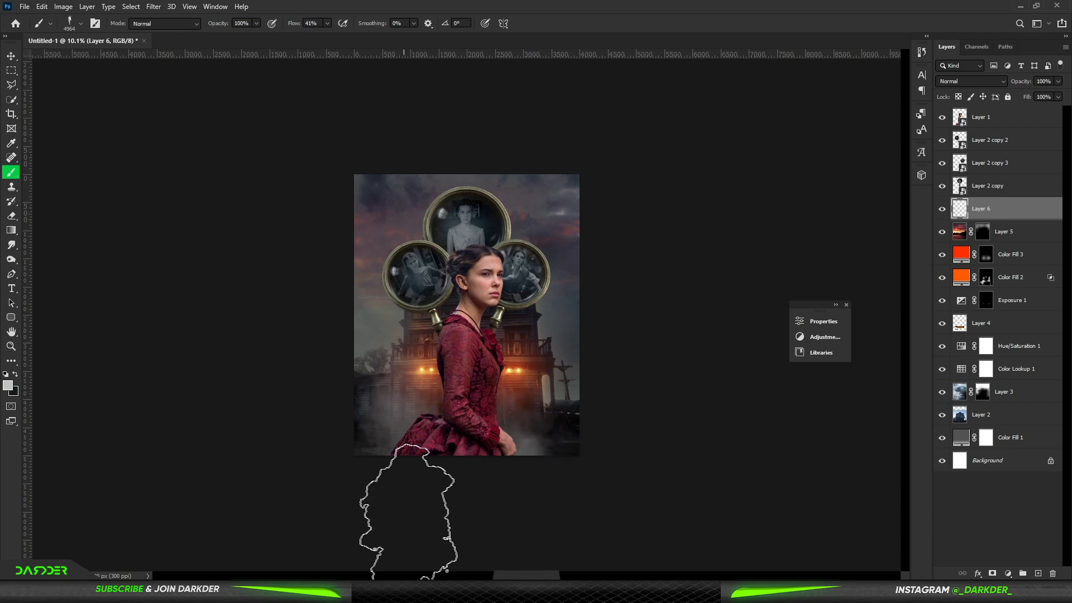
# Step: Clip a Hue/Saturation adjustment to the woman's Layer 1 with Saturation -18 and Lightness -44
pyautogui.scroll(1, 561, 235)
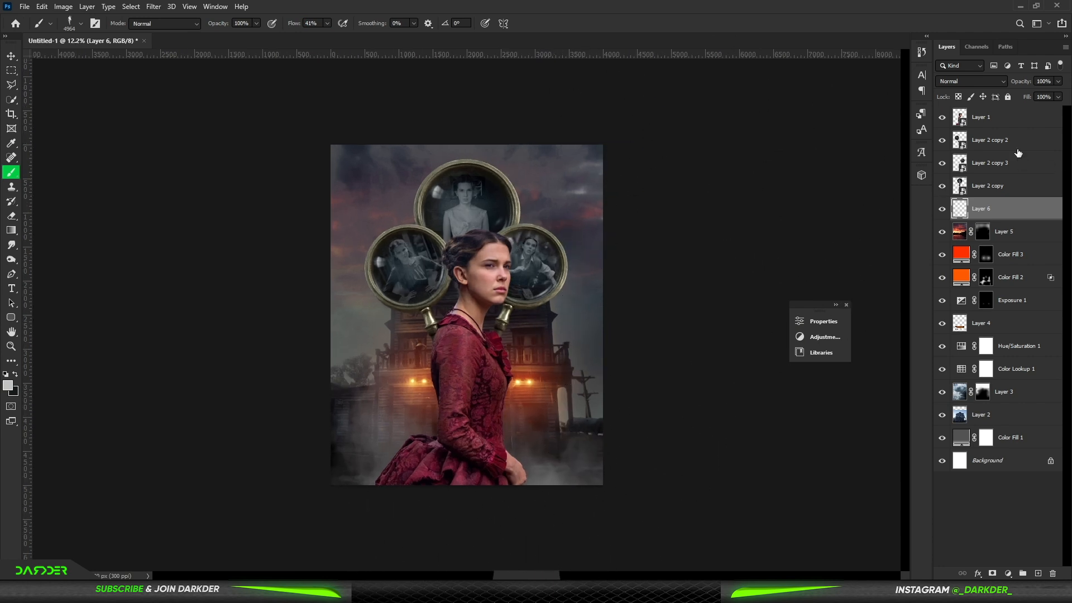
pyautogui.click(1020, 126)
pyautogui.click(1009, 573)
pyautogui.click(1012, 471)
pyautogui.click(705, 506)
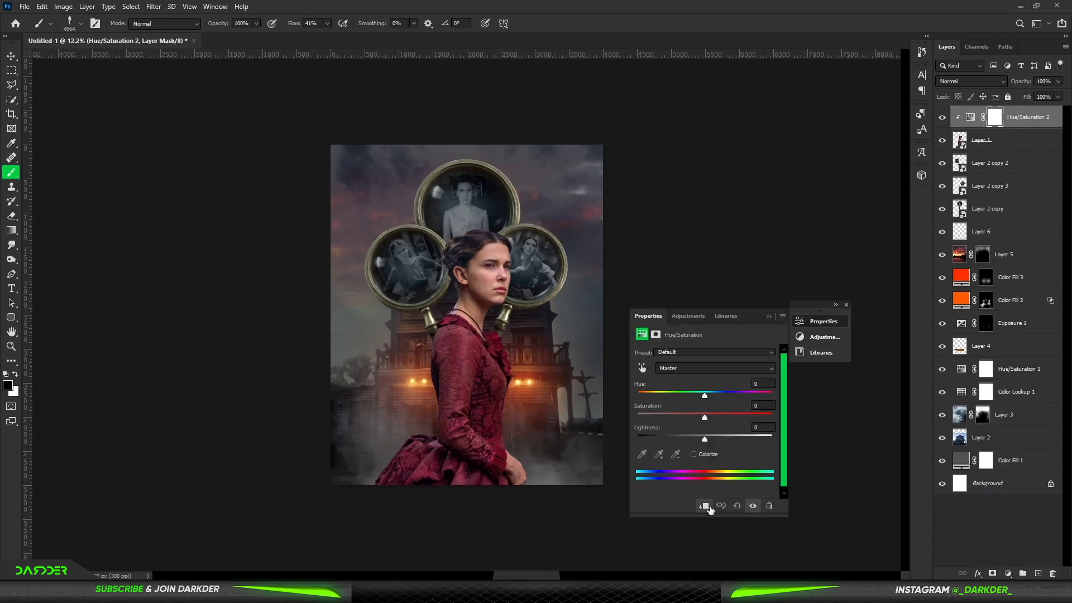
pyautogui.moveTo(703, 440); pyautogui.dragTo(675, 441)
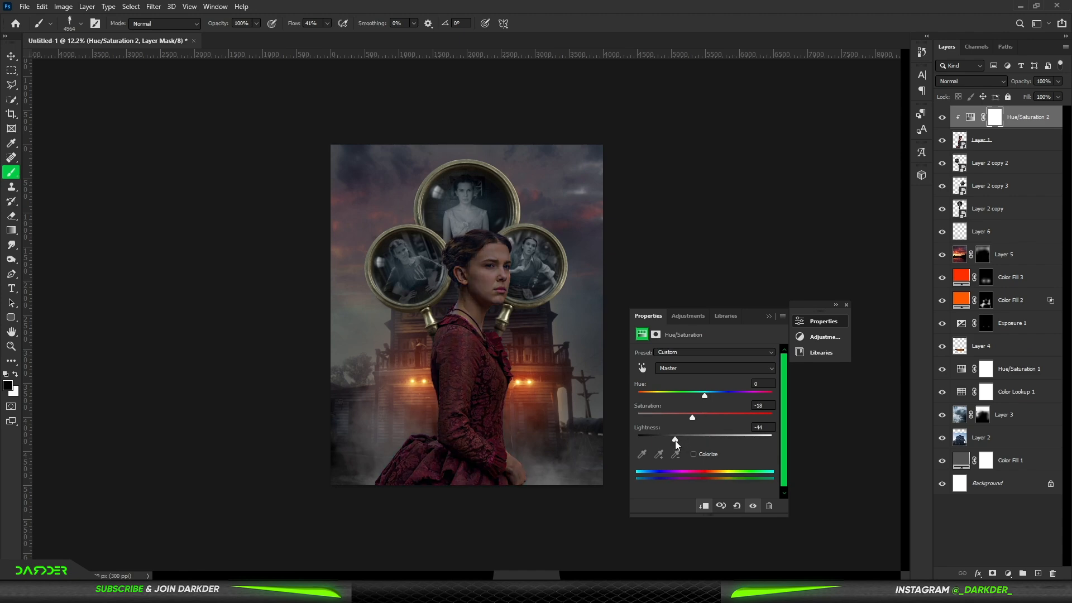
pyautogui.click(769, 316)
# Step: Create a layer at the top of the stack and paint light grey smoke over the bottom of the woman's dress
pyautogui.click(1038, 573)
pyautogui.click(477, 544)
pyautogui.hotkey('ctrl', '-')
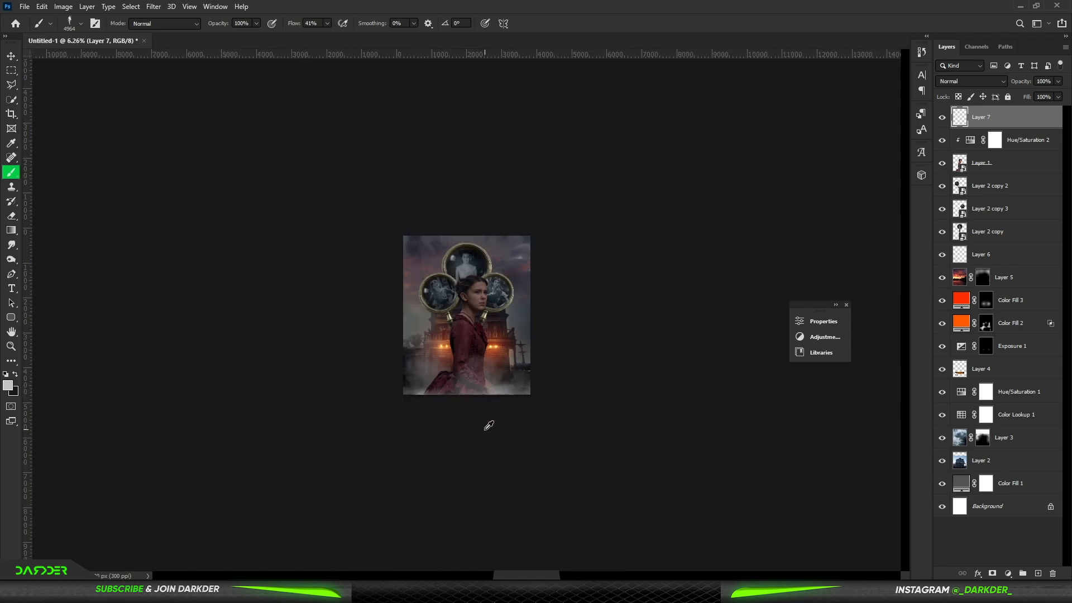
pyautogui.hotkey('ctrl', '+')
pyautogui.scroll(1, 484, 346)
pyautogui.click(11, 57)
pyautogui.click(694, 197)
pyautogui.scroll(-2, 521, 213)
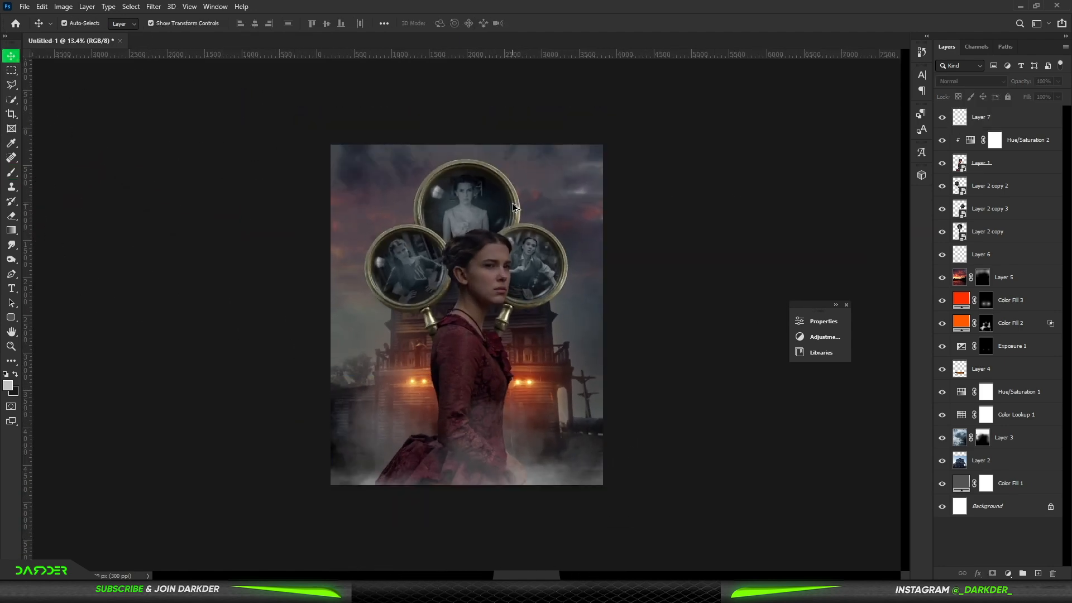
# Step: Add a Solid Color fill of ff3c00 at the top of the stack, blended as Linear Dodge (Add)
pyautogui.click(1033, 123)
pyautogui.click(1008, 574)
pyautogui.click(994, 375)
pyautogui.write('ff3c00')
pyautogui.press('Return')
pyautogui.click(972, 81)
pyautogui.click(975, 190)
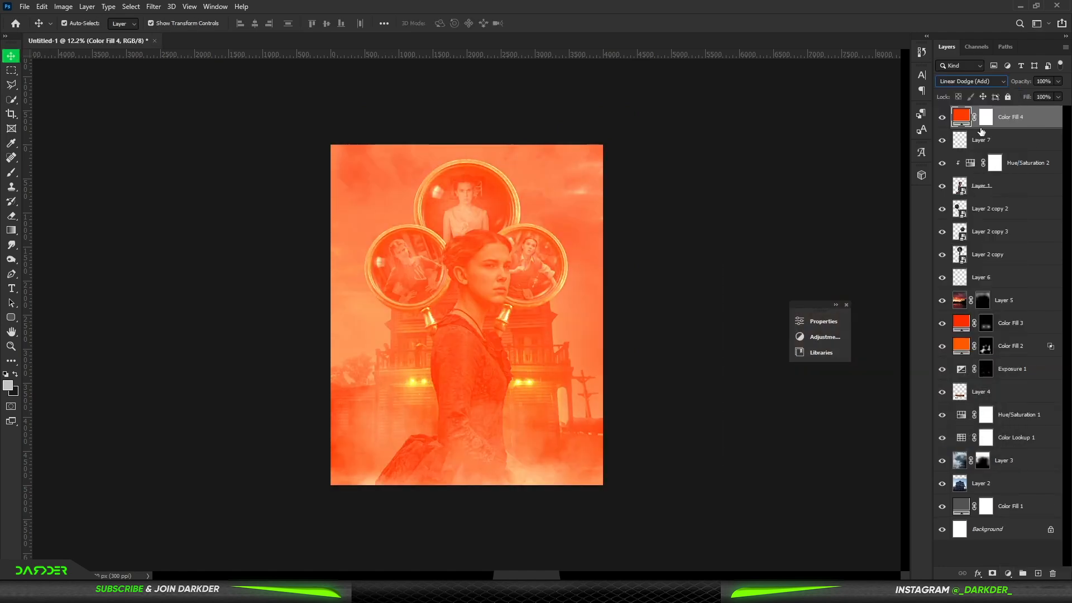
# Step: Move the red-orange fill below Layer 7, clip it to the woman, and split its Underlying Layer shadow blend at 14/73
pyautogui.moveTo(1023, 126); pyautogui.dragTo(1018, 152)
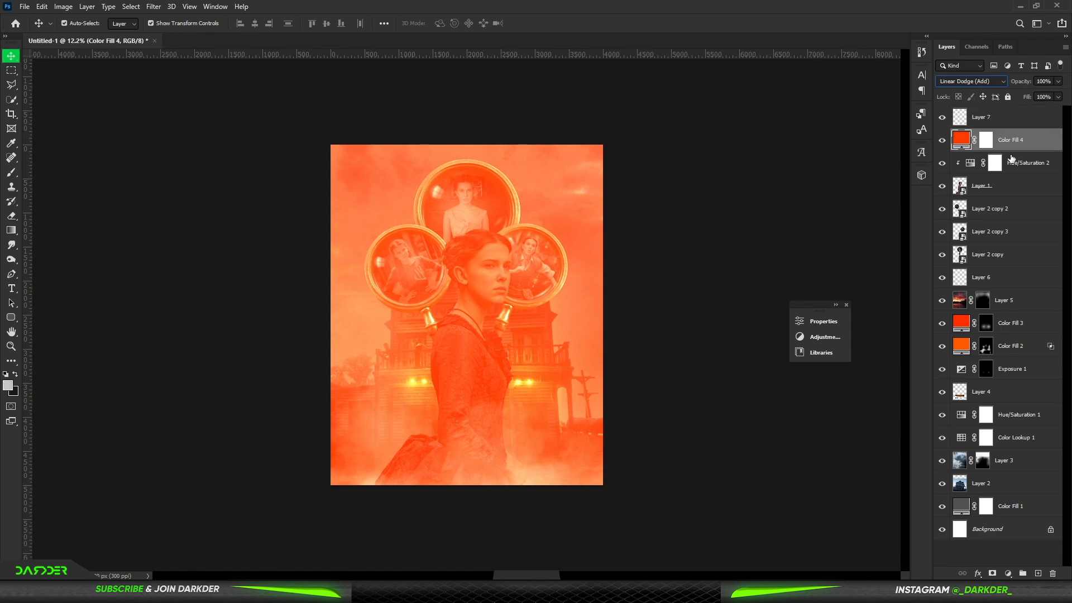
pyautogui.keyDown('alt'); pyautogui.click(1021, 149); pyautogui.keyUp('alt')
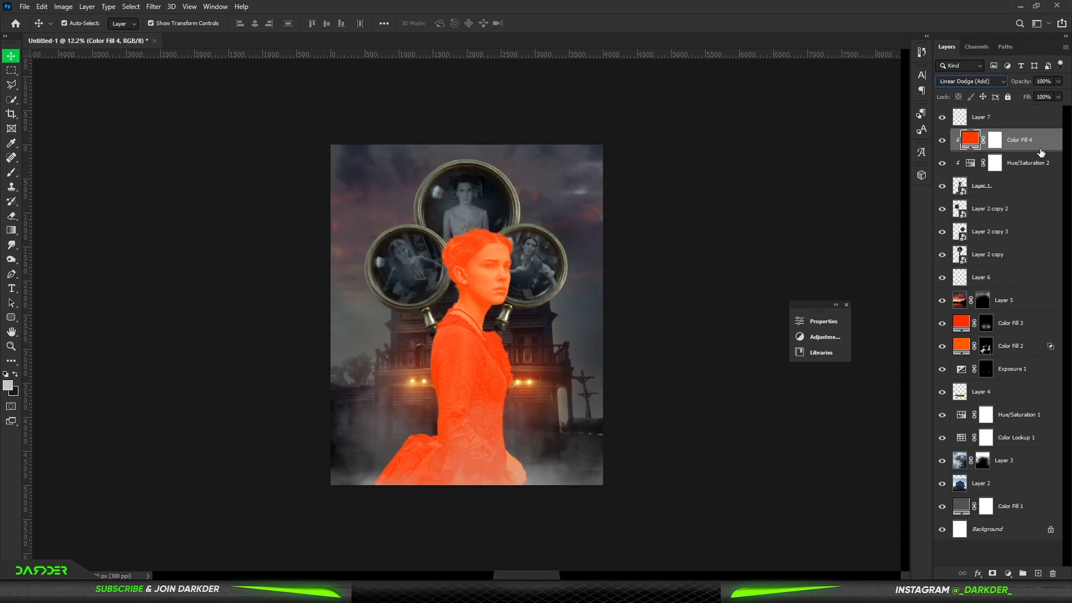
pyautogui.doubleClick(1054, 149)
pyautogui.moveTo(787, 508); pyautogui.dragTo(829, 510)
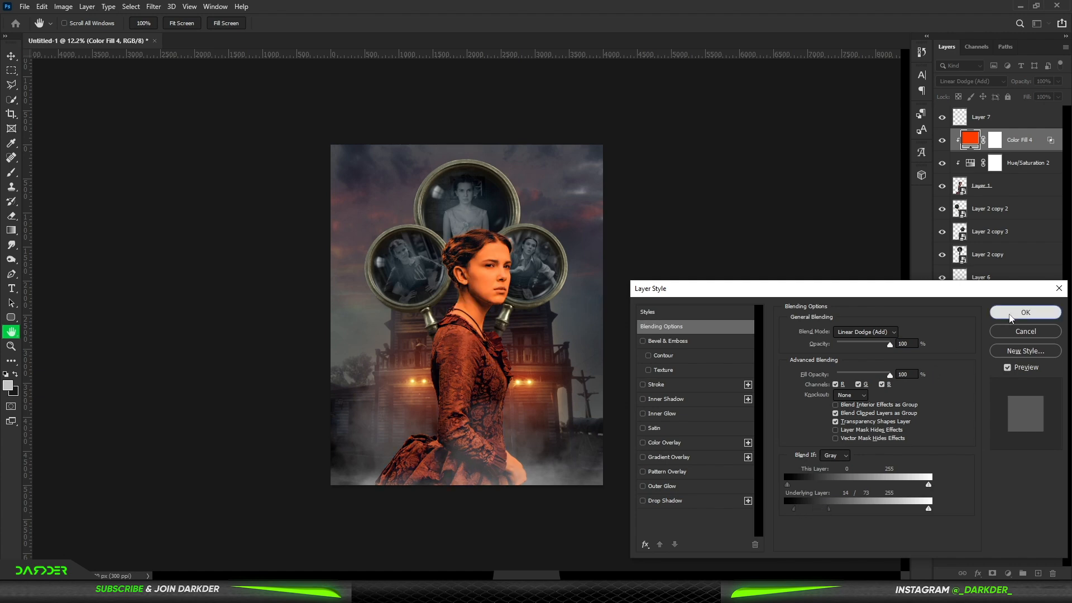
pyautogui.click(1025, 313)
# Step: Invert the red-orange fill's mask and reveal the glow along the woman's sleeve and dress with a soft round brush
pyautogui.click(995, 140)
pyautogui.hotkey('ctrl', 'i')
pyautogui.press('b')
pyautogui.rightClick(464, 335)
pyautogui.click(520, 468)
pyautogui.press('Return')
pyautogui.press('[')
pyautogui.press('[')
pyautogui.press('[')
pyautogui.press('[')
pyautogui.press('[')
pyautogui.press('[')
pyautogui.press('[')
pyautogui.press('[')
pyautogui.press('[')
pyautogui.press('[')
pyautogui.press('[')
pyautogui.press('[')
pyautogui.press('[')
pyautogui.press('[')
pyautogui.scroll(3, 428, 363)
pyautogui.press('[')
pyautogui.press('[')
pyautogui.press('[')
pyautogui.press('[')
pyautogui.press('[')
pyautogui.press('[')
pyautogui.moveTo(391, 345); pyautogui.dragTo(376, 382)
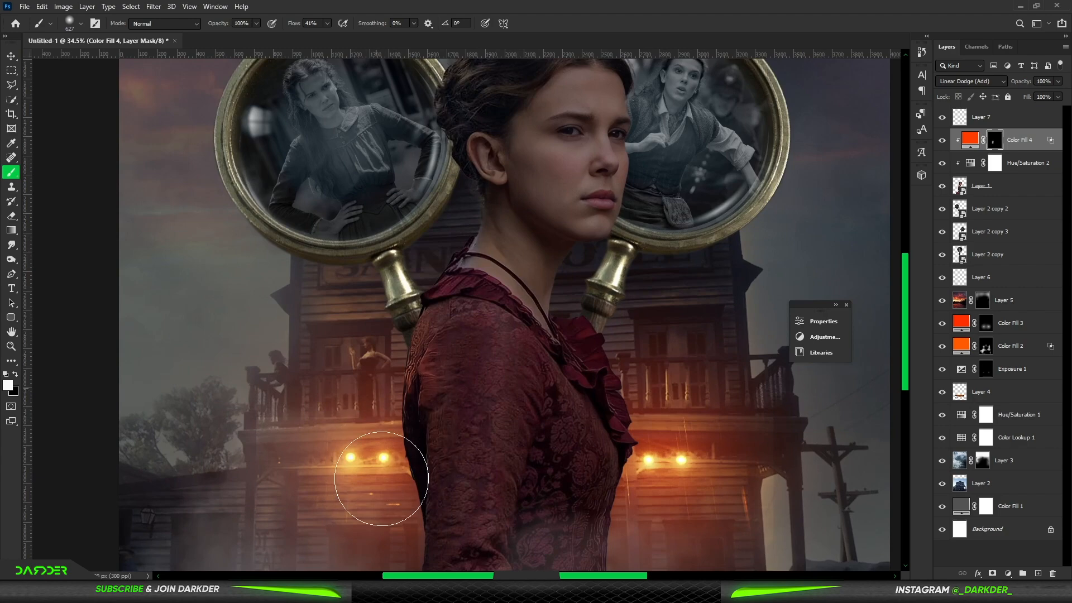
pyautogui.moveTo(379, 491); pyautogui.dragTo(424, 227)
pyautogui.moveTo(678, 371); pyautogui.dragTo(756, 448)
# Step: Extend and balance the red-orange glow over the dress and skirt on the fill's mask with a larger soft brush
pyautogui.scroll(-3, 684, 351)
pyautogui.moveTo(593, 208)
pyautogui.mouseDown()
pyautogui.moveTo(520, 396)
pyautogui.moveTo(535, 525)
pyautogui.mouseUp()
pyautogui.press('x')
pyautogui.scroll(-3, 579, 512)
pyautogui.scroll(6, 472, 268)
pyautogui.press('x')
pyautogui.press(']')
pyautogui.press(']')
pyautogui.press(']')
pyautogui.press(']')
pyautogui.press(']')
pyautogui.press(']')
pyautogui.press(']')
pyautogui.press(']')
pyautogui.click(596, 249)
pyautogui.press('x')
pyautogui.click(591, 247)
pyautogui.scroll(-6, 648, 296)
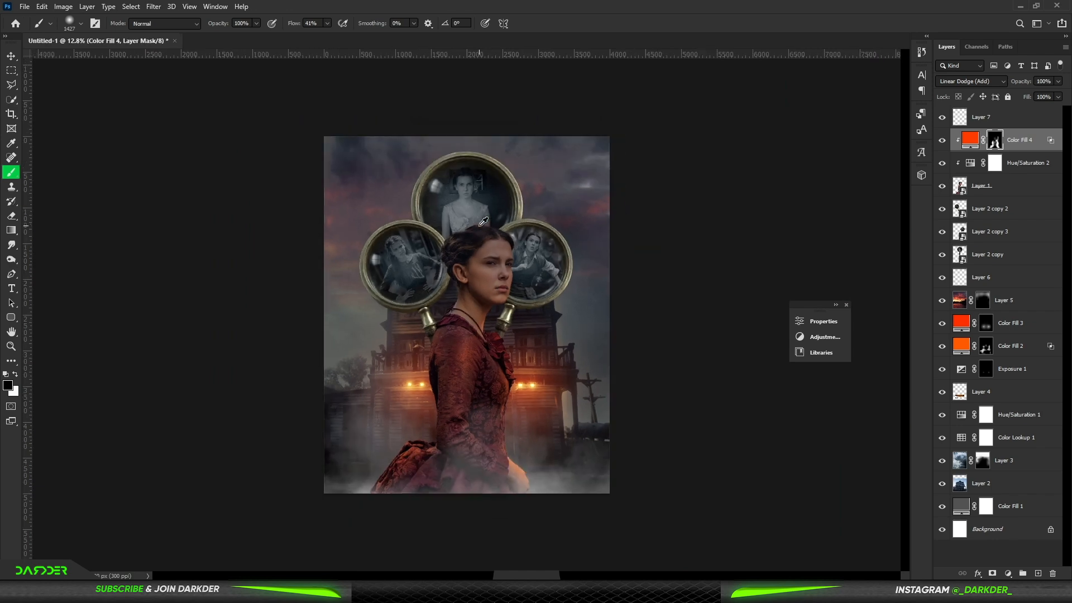
# Step: Paint the red-orange glow along the woman's hair, jaw, neck and collar edges with a smaller soft brush
pyautogui.scroll(6, 475, 257)
pyautogui.moveTo(492, 302); pyautogui.dragTo(390, 259)
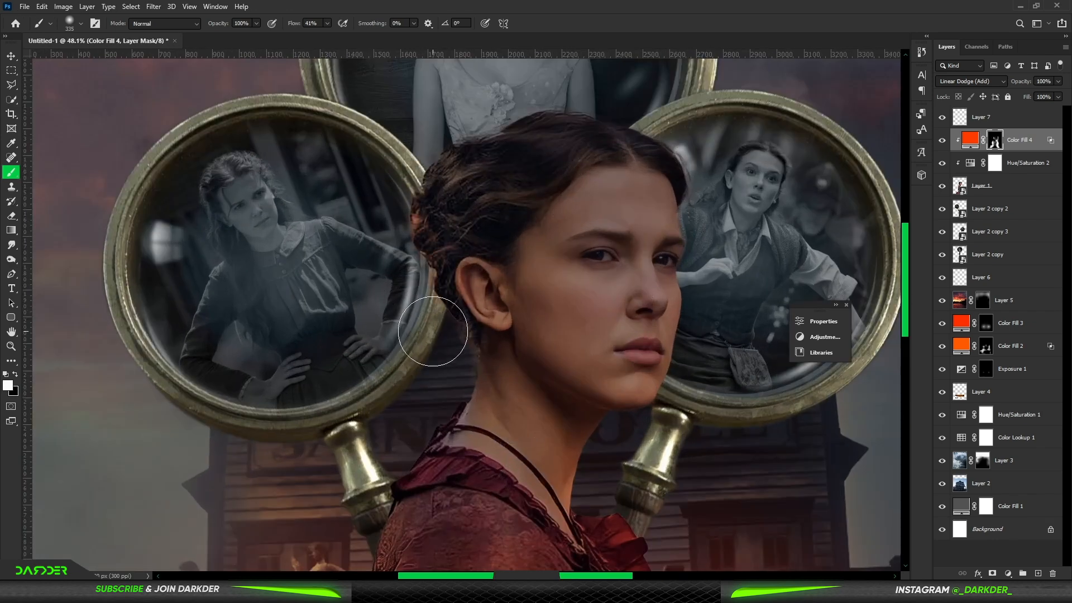
pyautogui.press('x')
pyautogui.moveTo(660, 438); pyautogui.dragTo(615, 441)
pyautogui.scroll(4, 615, 442)
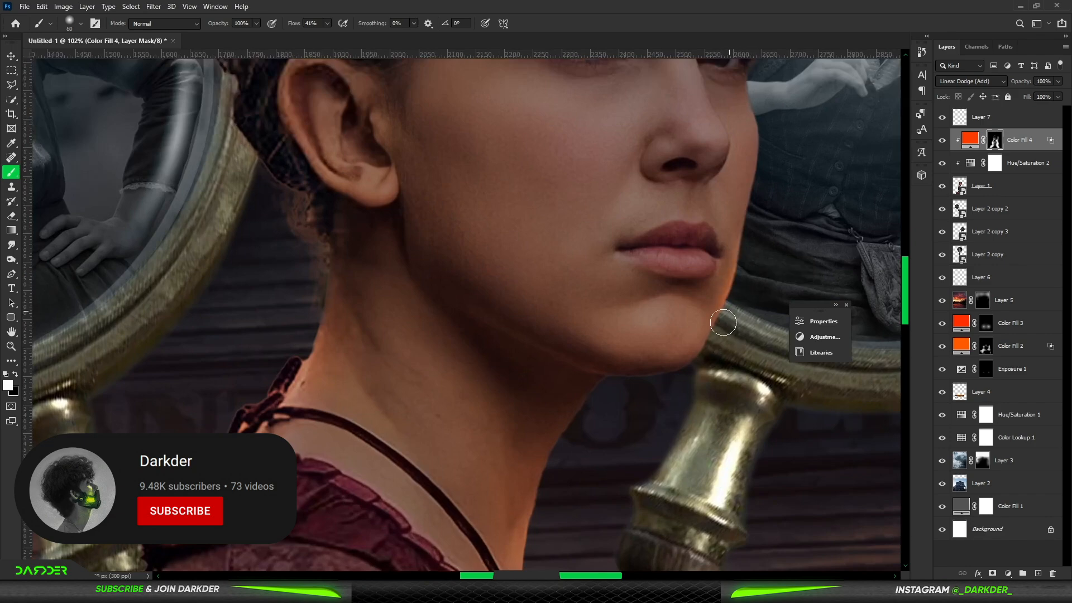
pyautogui.scroll(-1, 591, 410)
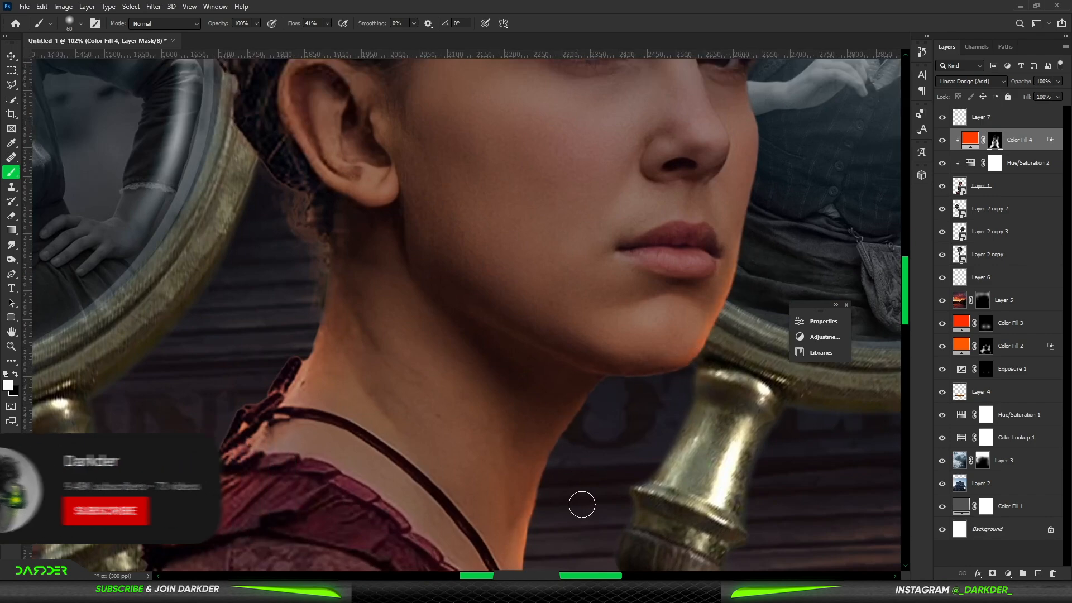
pyautogui.scroll(-6, 591, 409)
pyautogui.scroll(1, 467, 315)
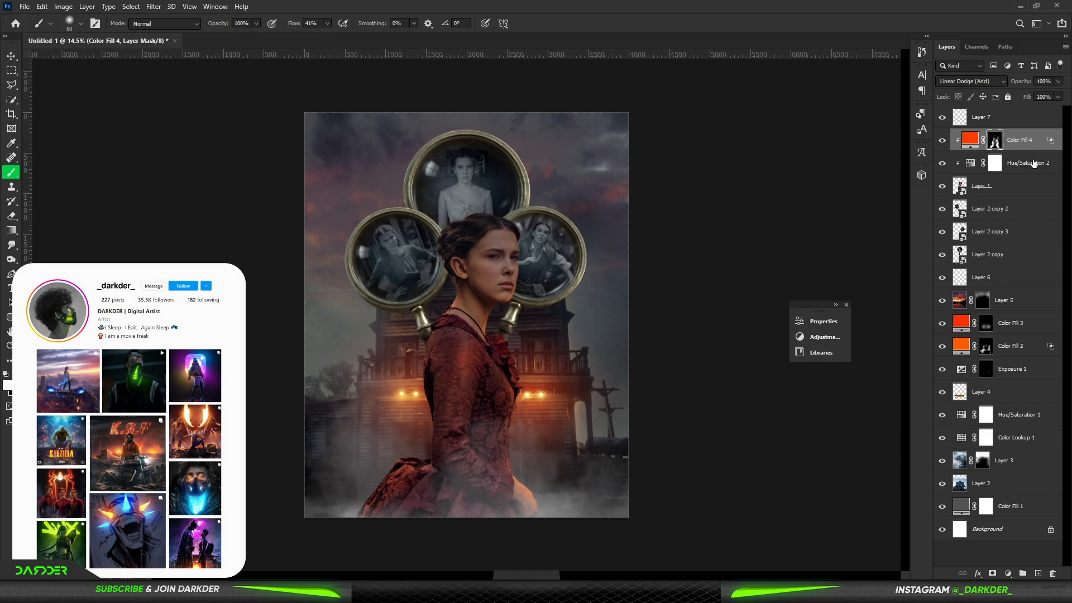
# Step: Add an orange Solid Color fill above Color Fill 4, clip it to the woman, and blend it as Overlay
pyautogui.click(1009, 574)
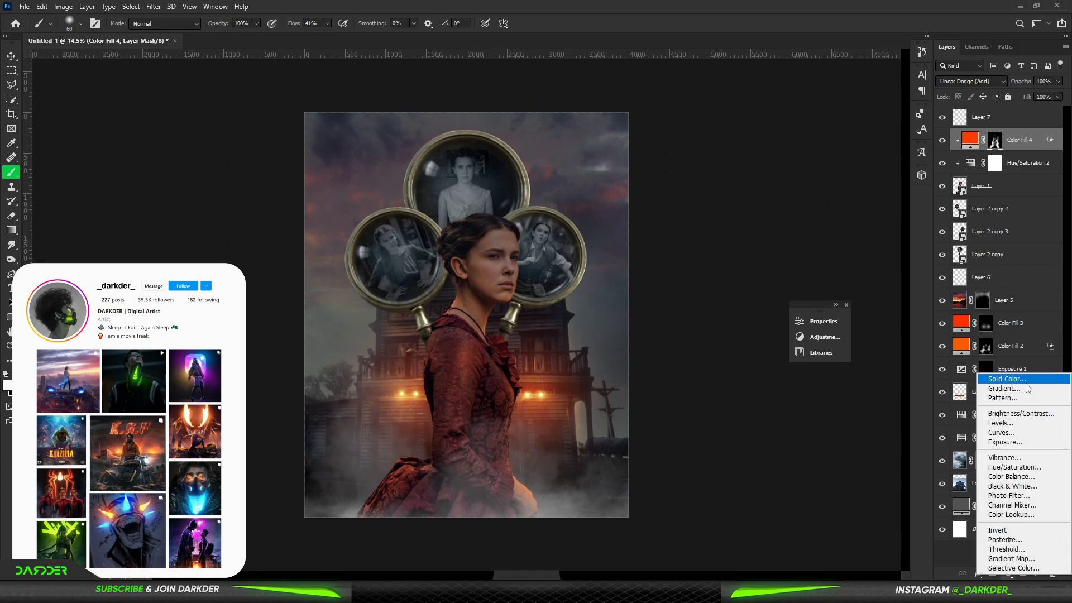
pyautogui.click(1008, 379)
pyautogui.click(883, 415)
pyautogui.moveTo(857, 308); pyautogui.dragTo(871, 278)
pyautogui.click(980, 275)
pyautogui.keyDown('alt'); pyautogui.click(1026, 150); pyautogui.keyUp('alt')
pyautogui.click(991, 84)
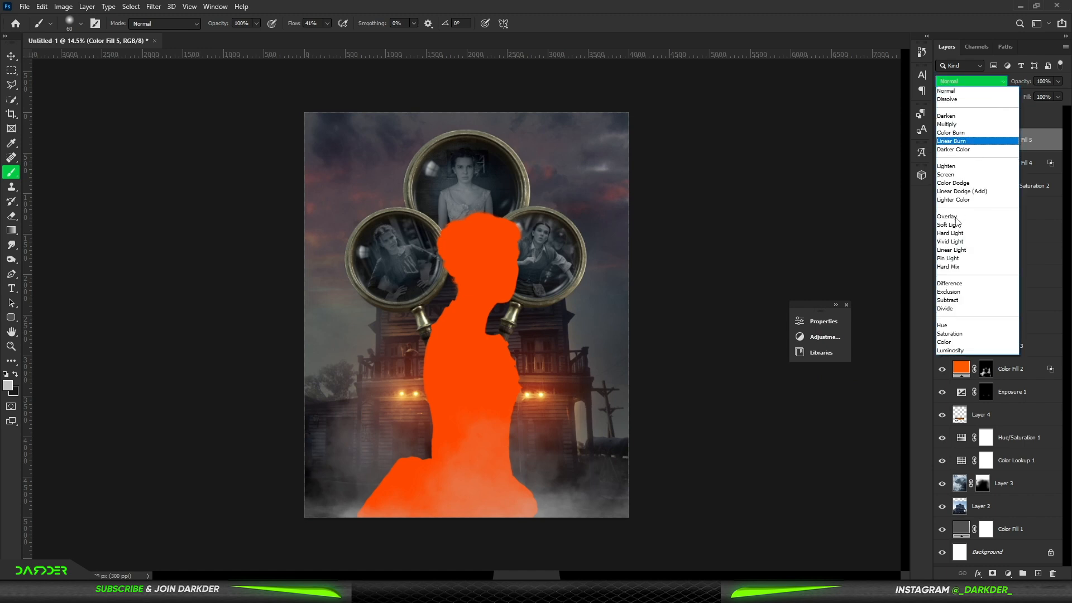
pyautogui.click(949, 216)
# Step: Split the Overlay fill's Underlying Layer shadow blend at 87/139 and set its colour to ff7e00
pyautogui.doubleClick(1045, 142)
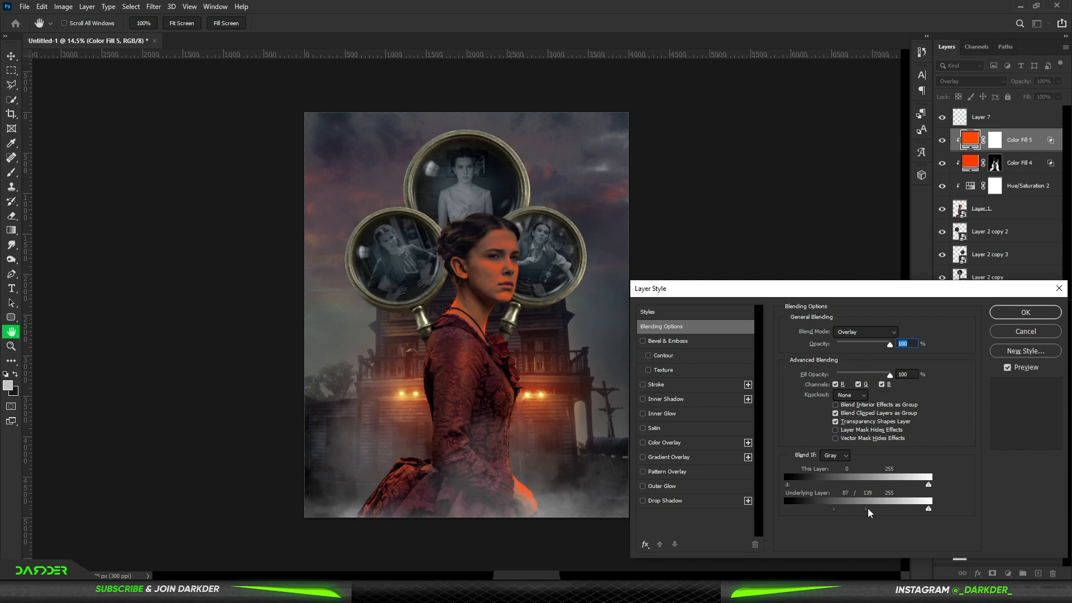
pyautogui.click(1023, 315)
pyautogui.doubleClick(971, 139)
pyautogui.moveTo(879, 411); pyautogui.dragTo(883, 410)
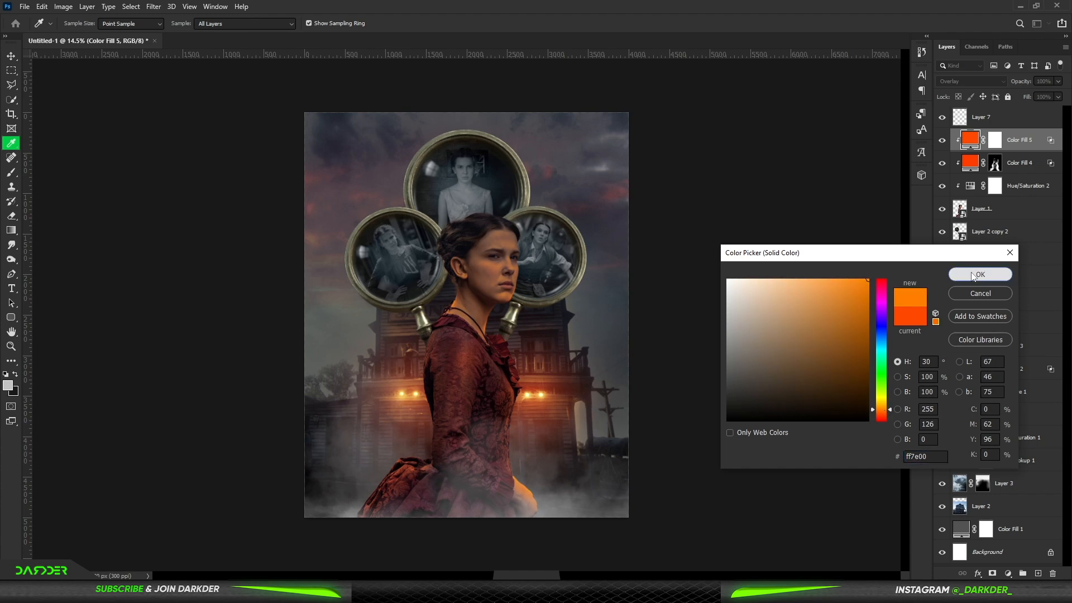
pyautogui.click(972, 274)
pyautogui.press('b')
pyautogui.scroll(-1, 506, 303)
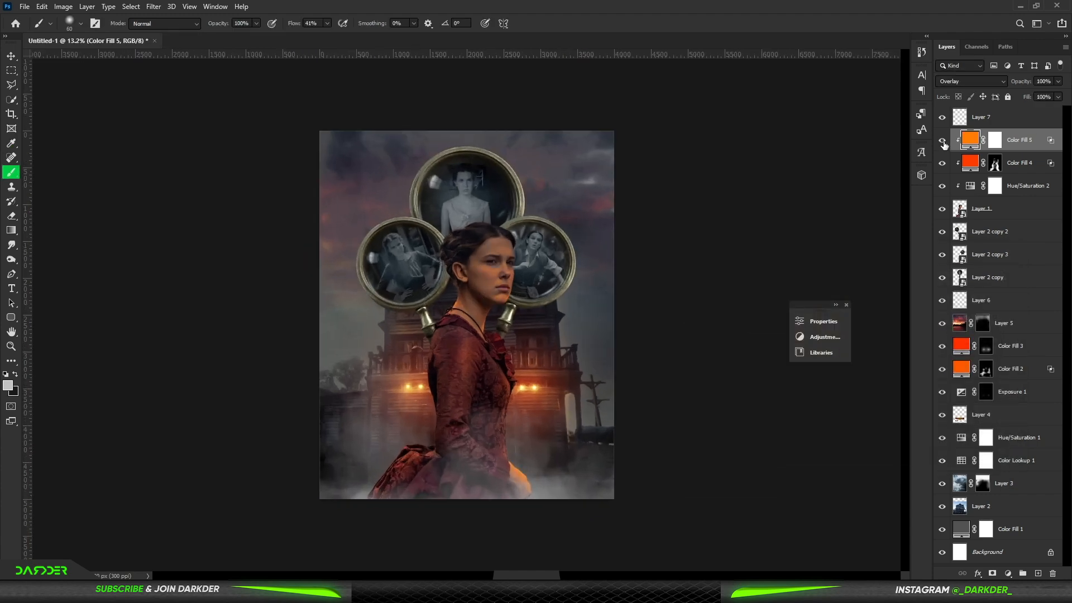
pyautogui.press('v')
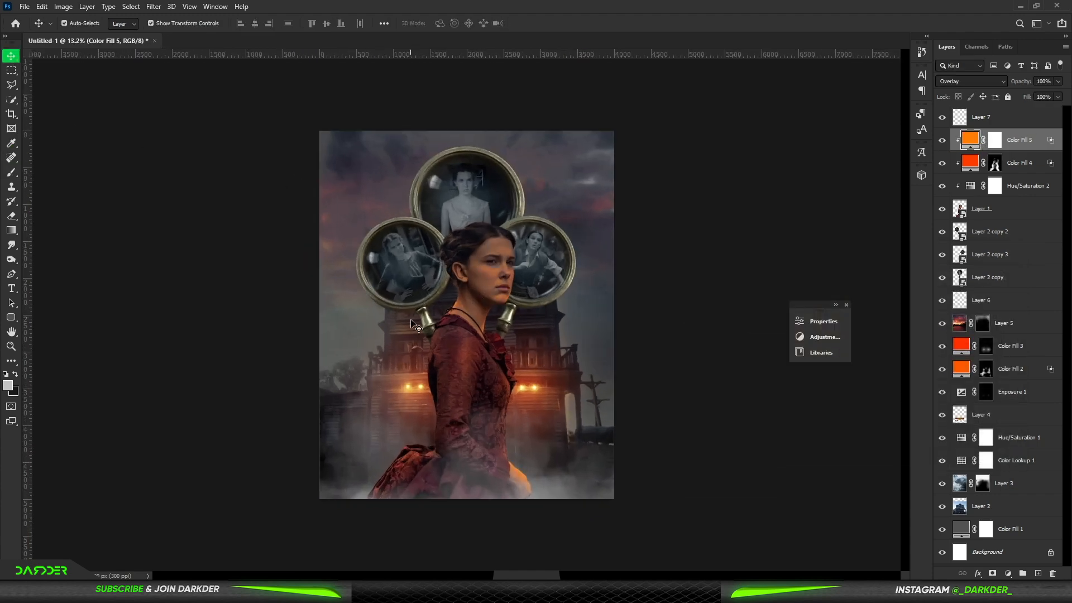
# Step: Add another orange Solid Color fill above Color Fill 5, clipped to the woman and blended as Linear Dodge (Add)
pyautogui.click(1008, 574)
pyautogui.click(1030, 381)
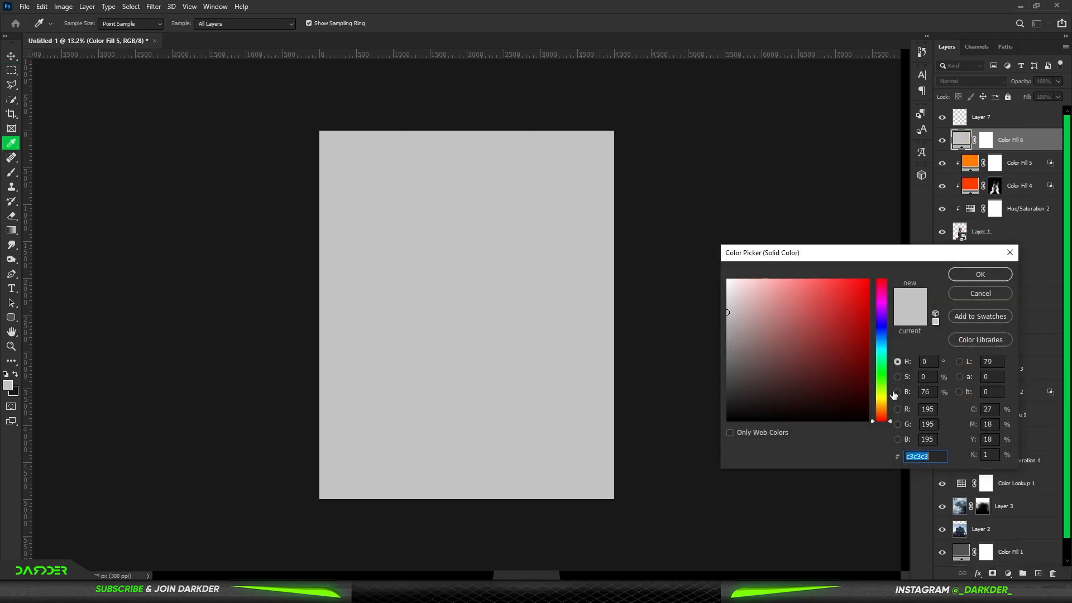
pyautogui.click(883, 410)
pyautogui.moveTo(852, 313); pyautogui.dragTo(871, 278)
pyautogui.click(980, 274)
pyautogui.keyDown('alt'); pyautogui.click(978, 151); pyautogui.keyUp('alt')
pyautogui.click(972, 81)
pyautogui.click(972, 191)
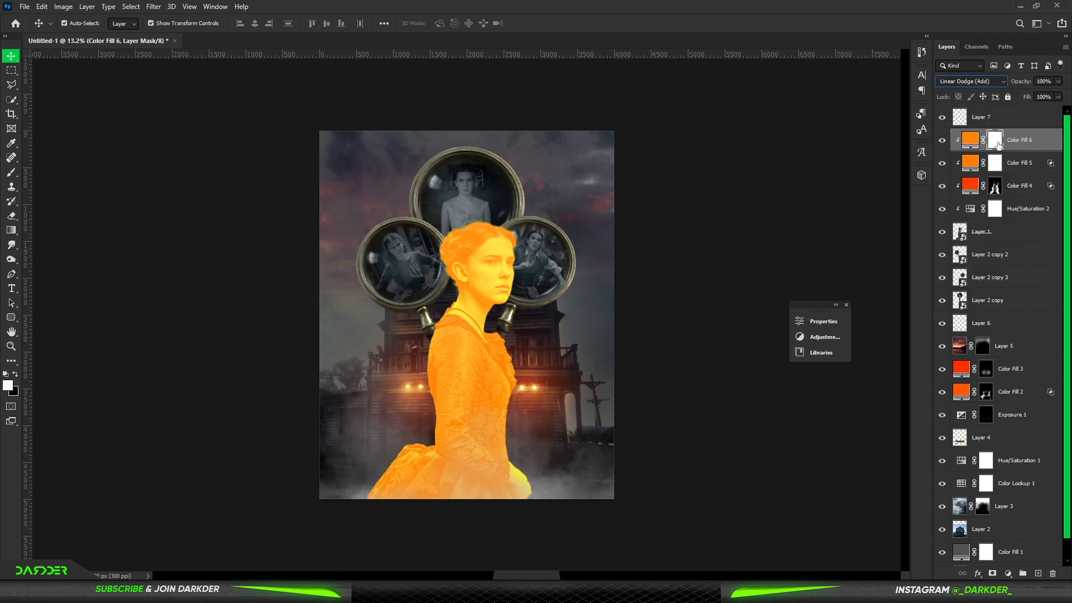
# Step: Invert Color Fill 6's mask and paint an orange rim light along the collar's back edge, softening its inner side
pyautogui.hotkey('ctrl', 'i')
pyautogui.press('b')
pyautogui.scroll(5, 444, 281)
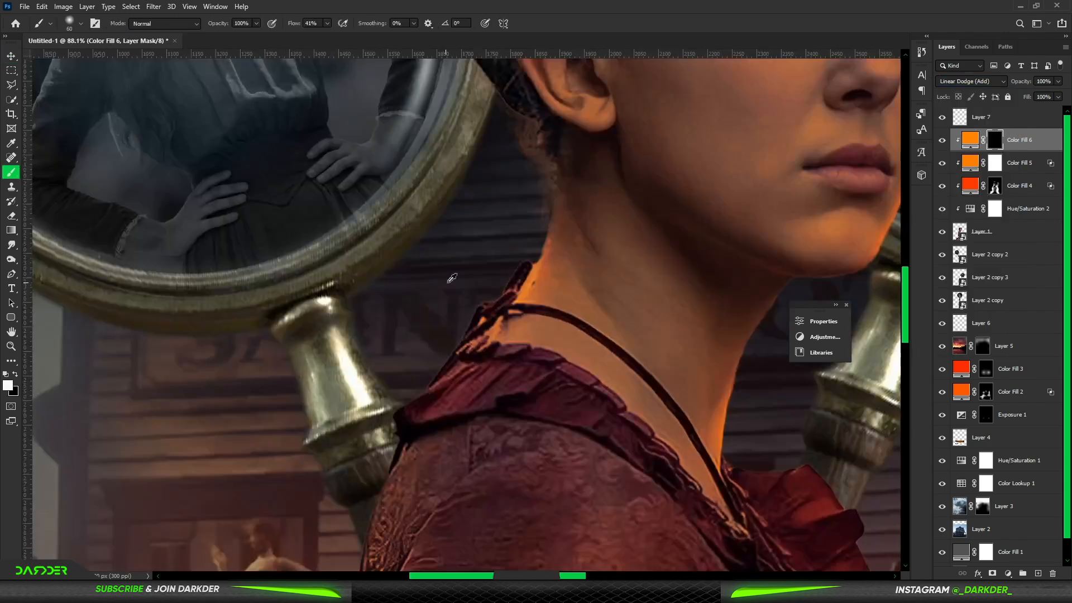
pyautogui.moveTo(523, 267)
pyautogui.mouseDown()
pyautogui.moveTo(404, 386)
pyautogui.moveTo(417, 390)
pyautogui.moveTo(403, 407)
pyautogui.moveTo(467, 386)
pyautogui.moveTo(410, 418)
pyautogui.moveTo(432, 414)
pyautogui.mouseUp()
pyautogui.press('x')
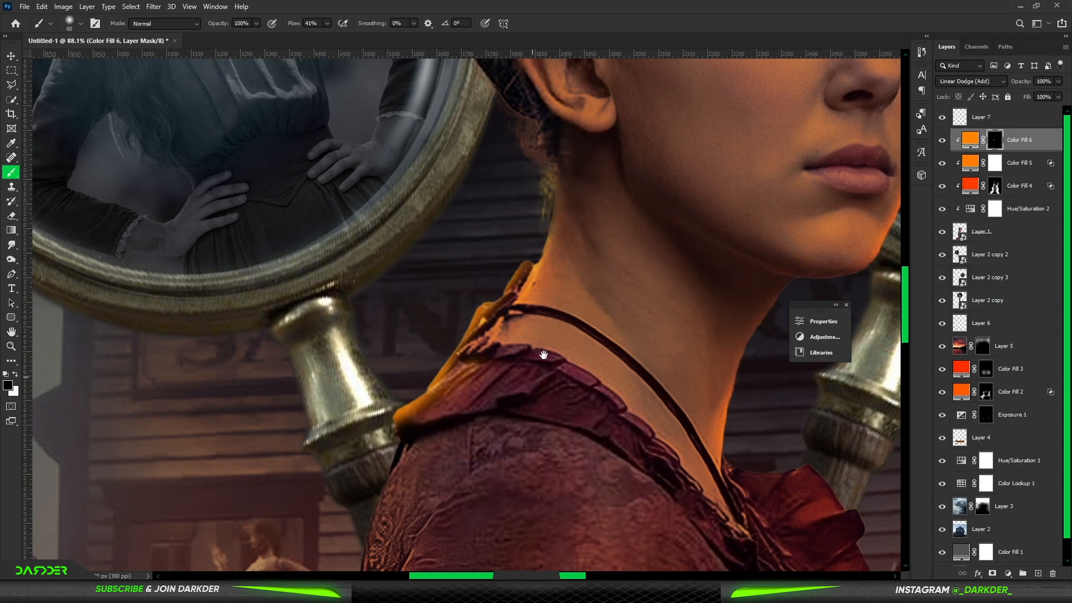
pyautogui.moveTo(532, 377); pyautogui.dragTo(622, 168)
# Step: Paint the orange rim light down the woman's back and sleeve edge, softening it toward the fabric
pyautogui.press('x')
pyautogui.moveTo(438, 355); pyautogui.dragTo(438, 444)
pyautogui.moveTo(423, 503); pyautogui.dragTo(484, 208)
pyautogui.moveTo(507, 120); pyautogui.dragTo(499, 311)
pyautogui.moveTo(563, 382); pyautogui.dragTo(577, 289)
pyautogui.moveTo(590, 134); pyautogui.dragTo(588, 351)
pyautogui.moveTo(588, 116)
pyautogui.mouseDown()
pyautogui.moveTo(587, 325)
pyautogui.moveTo(567, 533)
pyautogui.moveTo(600, 462)
pyautogui.mouseUp()
pyautogui.press('x')
pyautogui.moveTo(632, 308); pyautogui.dragTo(653, 313)
pyautogui.moveTo(610, 125)
pyautogui.mouseDown()
pyautogui.moveTo(607, 355)
pyautogui.moveTo(586, 519)
pyautogui.mouseUp()
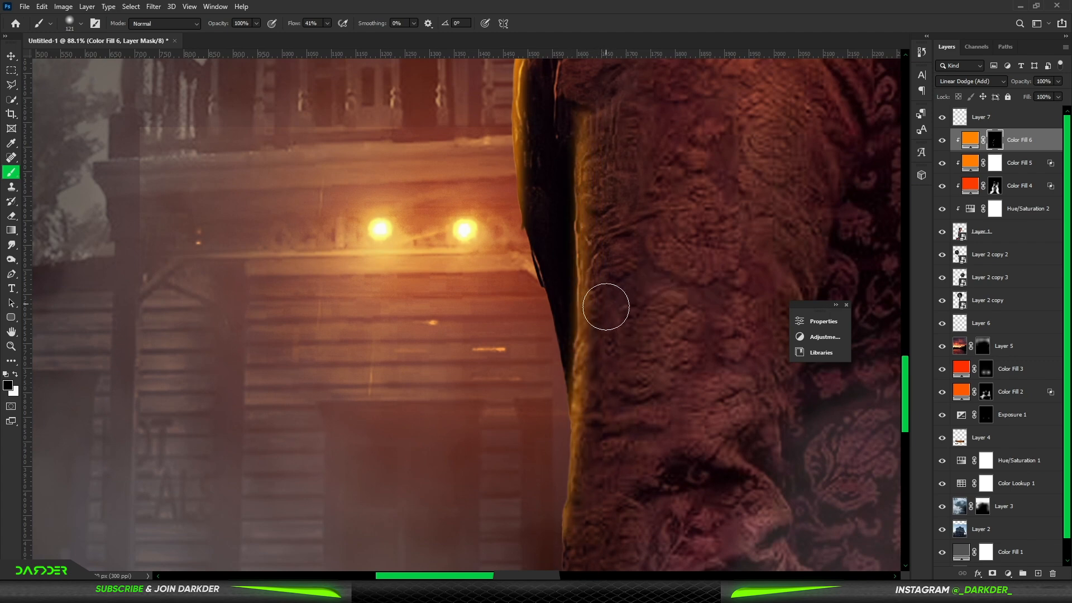
pyautogui.moveTo(469, 237); pyautogui.dragTo(536, 245)
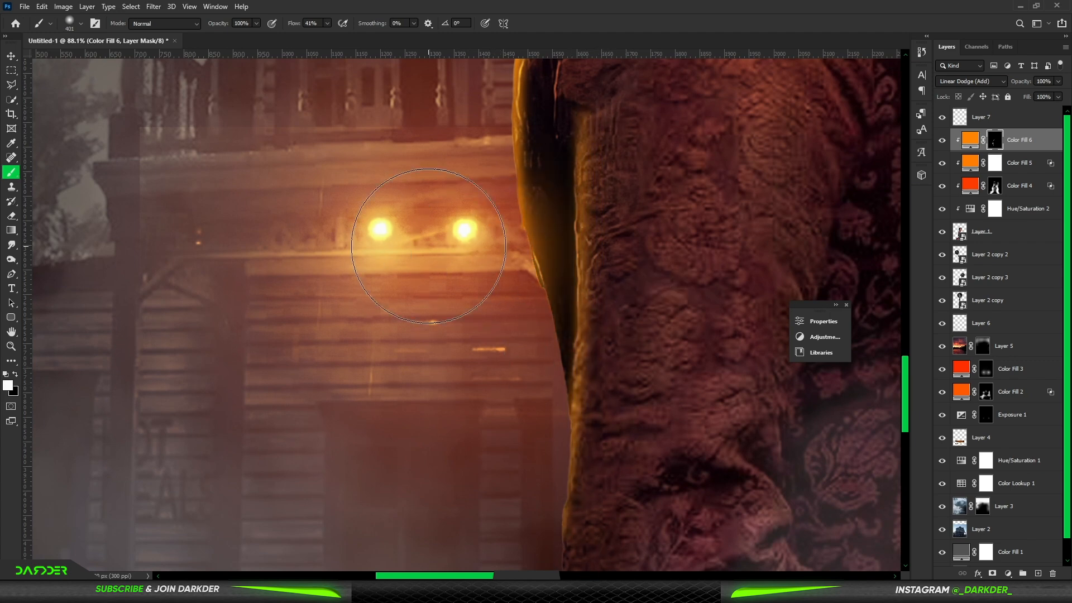
# Step: Paint the orange rim light along the top edge of the skirt's bustle with a small soft brush
pyautogui.scroll(-10, 433, 259)
pyautogui.scroll(10, 399, 424)
pyautogui.moveTo(472, 379); pyautogui.dragTo(420, 384)
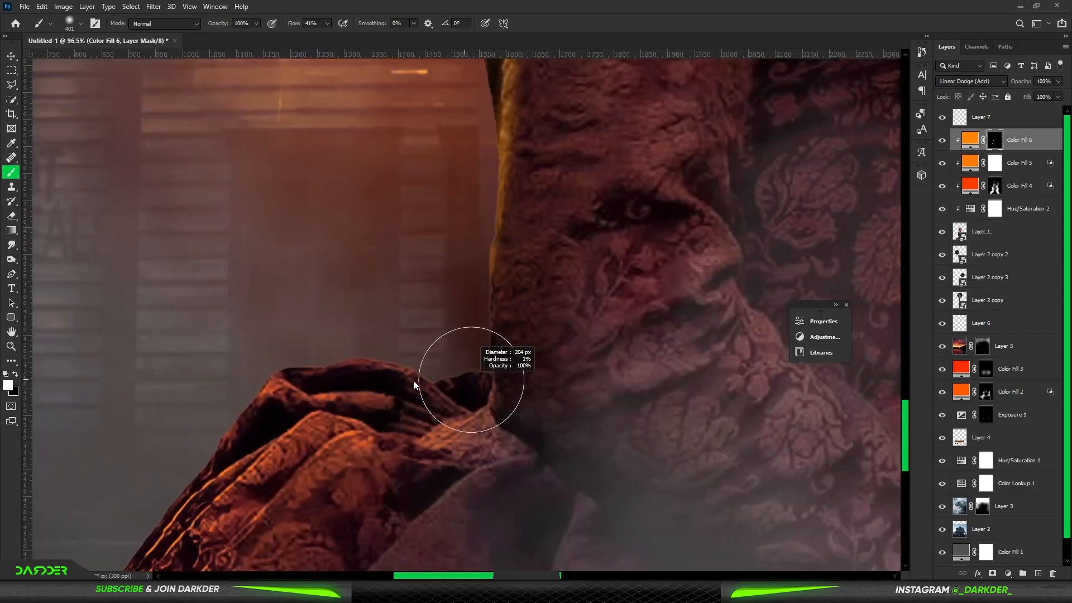
pyautogui.scroll(-3, 263, 375)
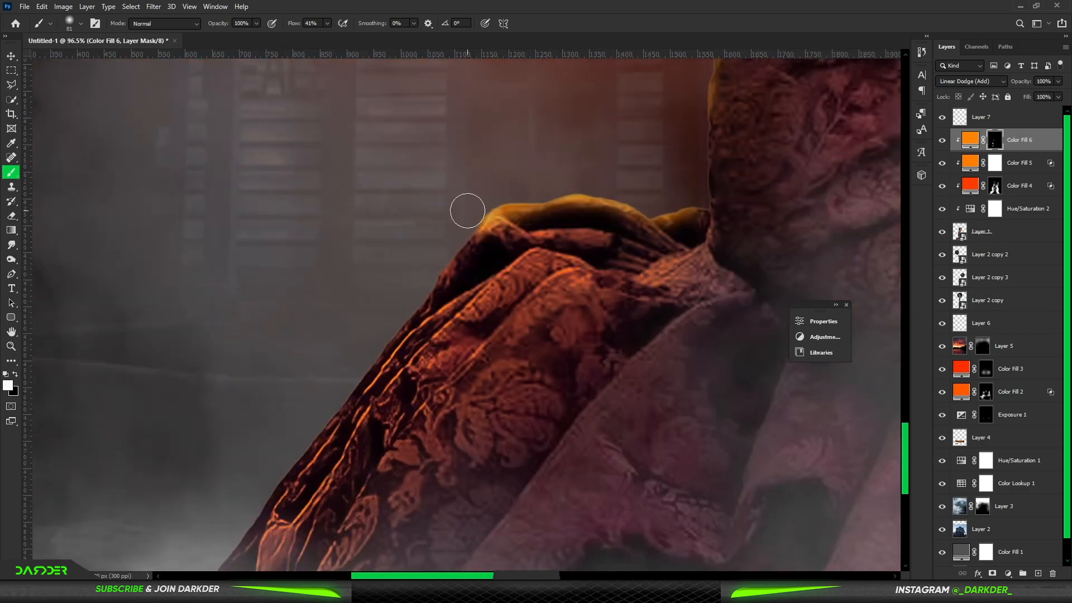
pyautogui.scroll(-4, 432, 365)
pyautogui.scroll(5, 575, 328)
# Step: Paint the orange rim light down the front edge of the woman's bodice to the waist
pyautogui.press('x')
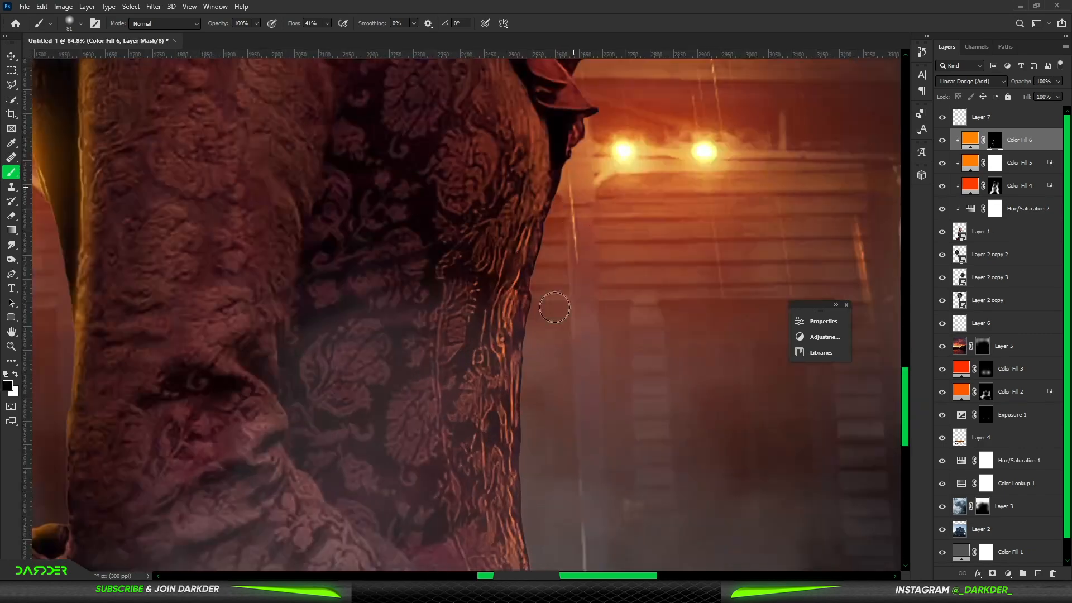
pyautogui.moveTo(566, 194)
pyautogui.mouseDown()
pyautogui.moveTo(567, 244)
pyautogui.moveTo(540, 342)
pyautogui.mouseUp()
pyautogui.scroll(-4, 540, 342)
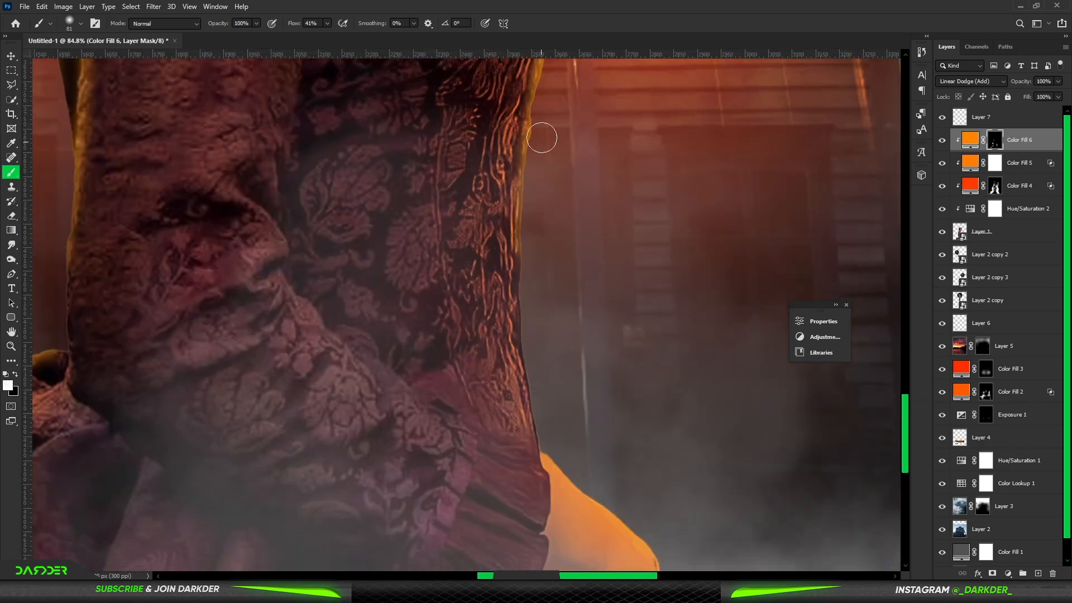
pyautogui.moveTo(531, 275); pyautogui.dragTo(536, 351)
pyautogui.scroll(-7, 589, 333)
pyautogui.scroll(5, 528, 243)
pyautogui.press('x')
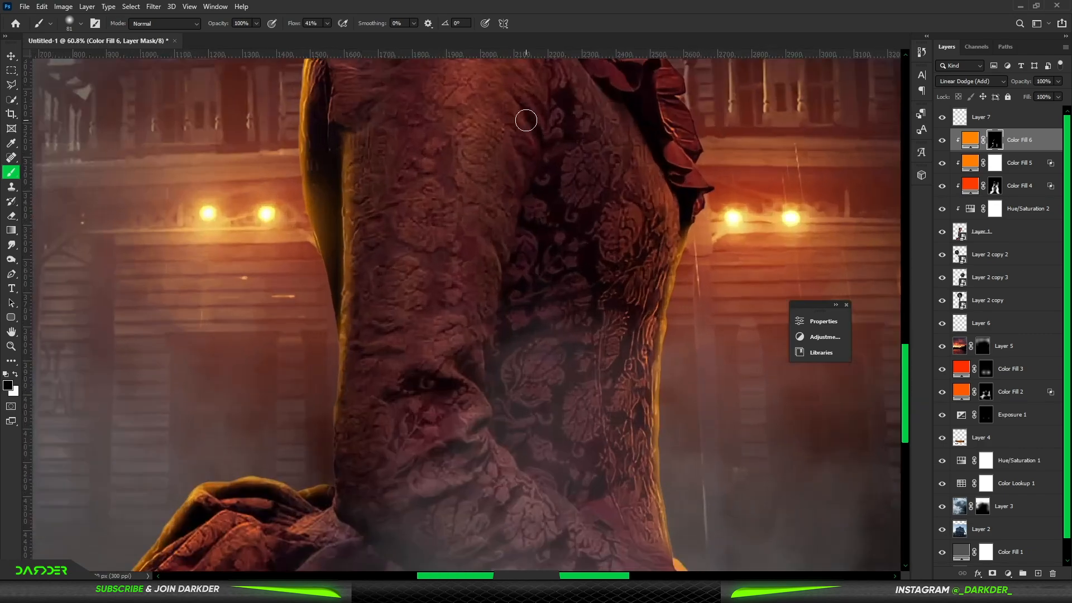
# Step: Paint an orange highlight along the sleeve's inner edge and soften it with a 147 px brush
pyautogui.moveTo(532, 151)
pyautogui.mouseDown()
pyautogui.moveTo(482, 328)
pyautogui.moveTo(477, 412)
pyautogui.mouseUp()
pyautogui.press('x')
pyautogui.moveTo(517, 301); pyautogui.dragTo(528, 302)
pyautogui.moveTo(546, 88); pyautogui.dragTo(543, 264)
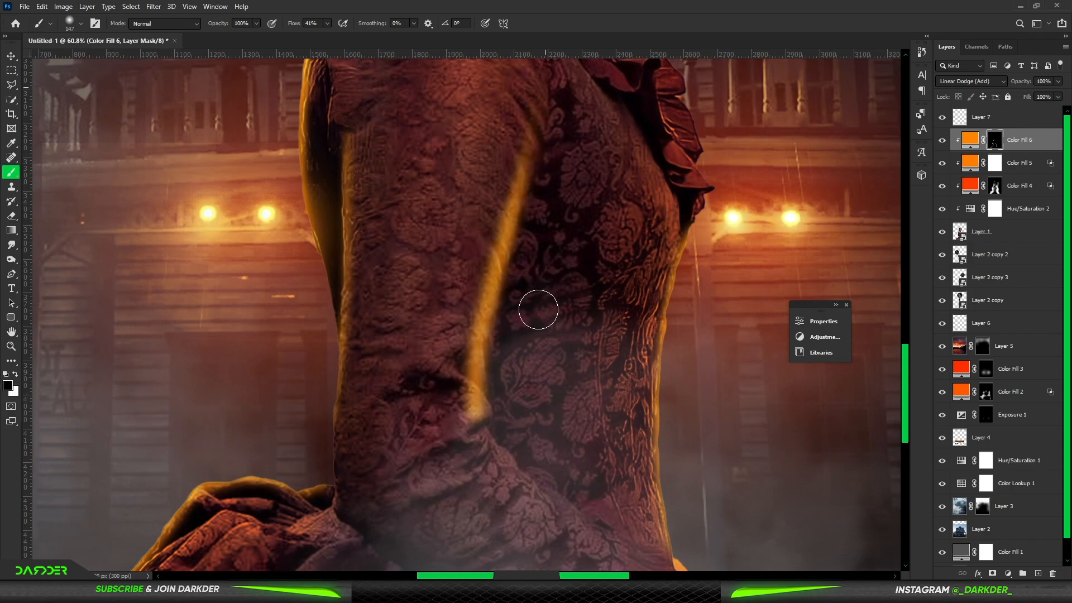
pyautogui.moveTo(493, 140); pyautogui.dragTo(472, 481)
pyautogui.scroll(-8, 553, 145)
# Step: Paint a thin orange rim light along the woman's face, jaw and neck, softening it with small brushes
pyautogui.scroll(10, 531, 279)
pyautogui.press('x')
pyautogui.moveTo(594, 174); pyautogui.dragTo(564, 186)
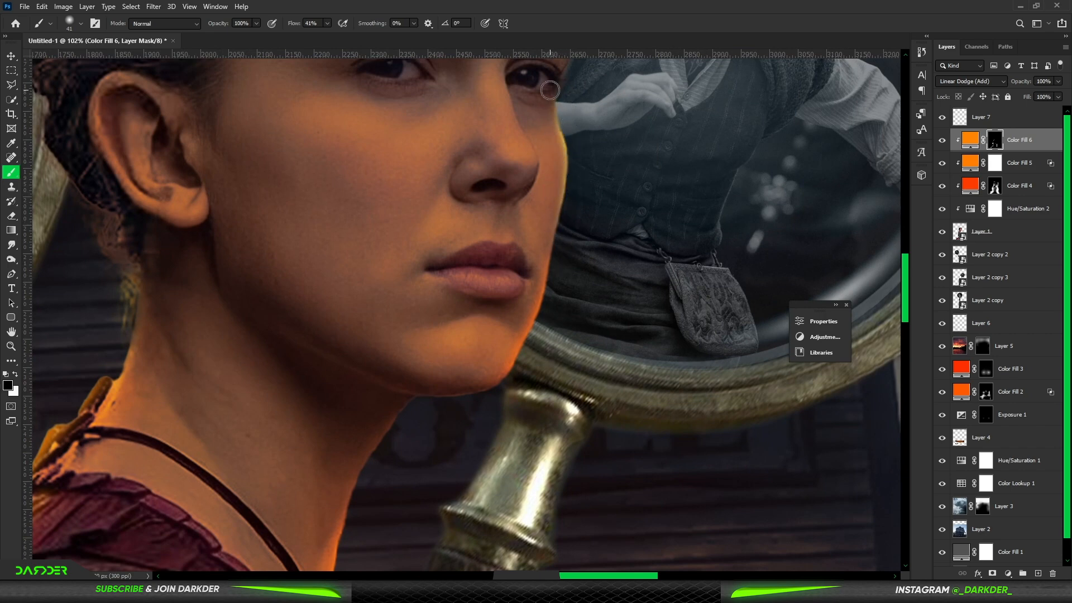
pyautogui.moveTo(470, 401)
pyautogui.mouseDown()
pyautogui.moveTo(319, 345)
pyautogui.moveTo(272, 286)
pyautogui.moveTo(303, 274)
pyautogui.mouseUp()
pyautogui.press('x')
pyautogui.moveTo(290, 282)
pyautogui.mouseDown()
pyautogui.moveTo(383, 347)
pyautogui.moveTo(410, 352)
pyautogui.moveTo(223, 281)
pyautogui.mouseUp()
pyautogui.moveTo(443, 361)
pyautogui.mouseDown()
pyautogui.moveTo(236, 313)
pyautogui.moveTo(347, 391)
pyautogui.moveTo(232, 309)
pyautogui.mouseUp()
pyautogui.scroll(-6, 424, 290)
pyautogui.scroll(6, 402, 369)
pyautogui.press('x')
pyautogui.moveTo(438, 301); pyautogui.dragTo(424, 304)
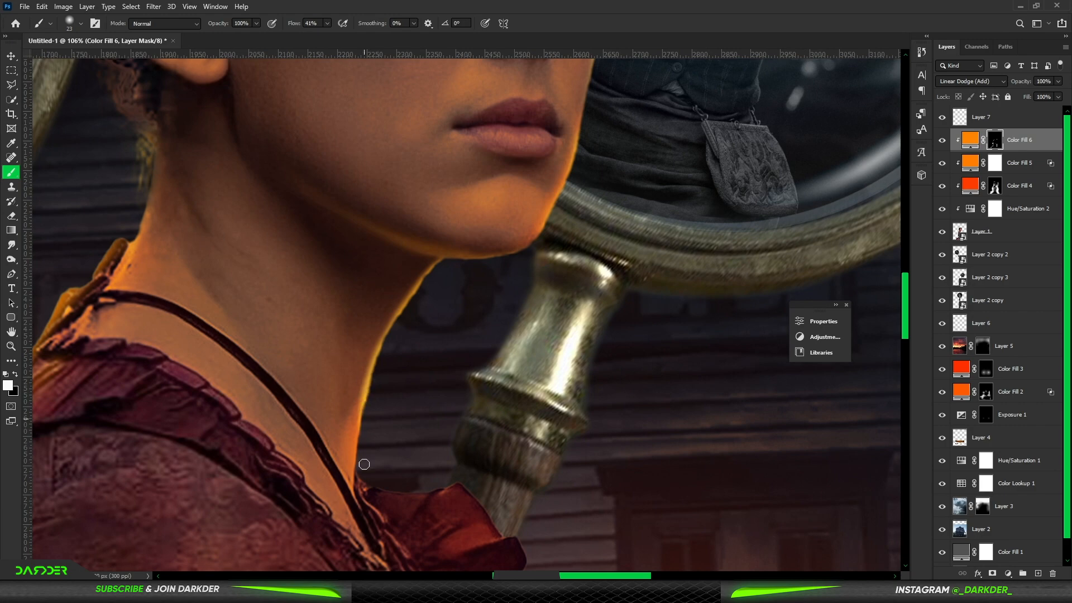
# Step: Soften the orange rim light along the woman's neck on the Color Fill 6 mask with a 65 px brush
pyautogui.scroll(-5, 364, 448)
pyautogui.scroll(5, 469, 335)
pyautogui.press('x')
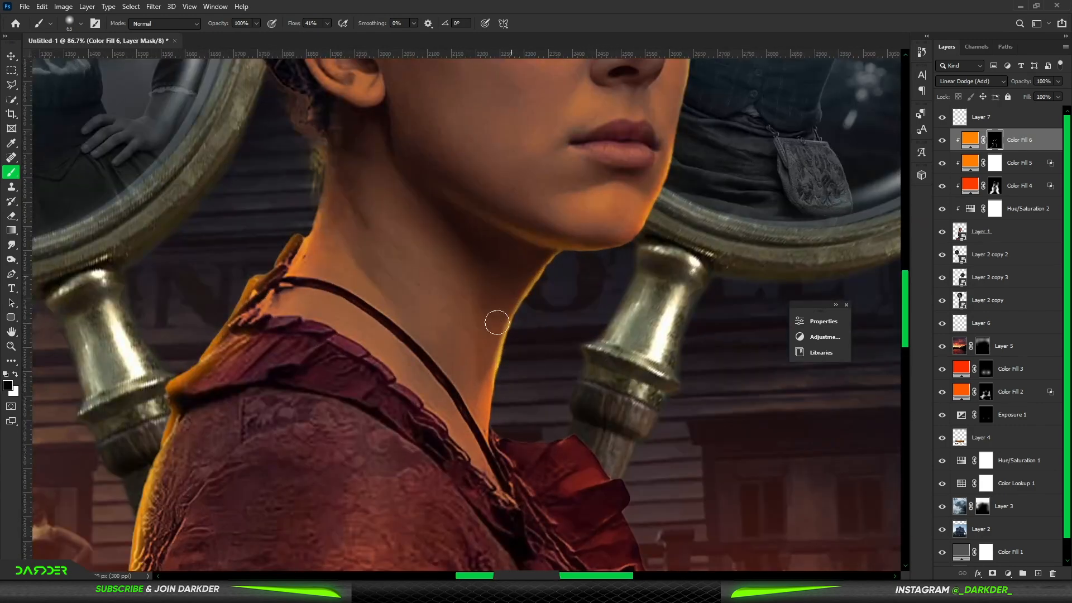
pyautogui.scroll(-7, 481, 296)
pyautogui.scroll(1, 469, 312)
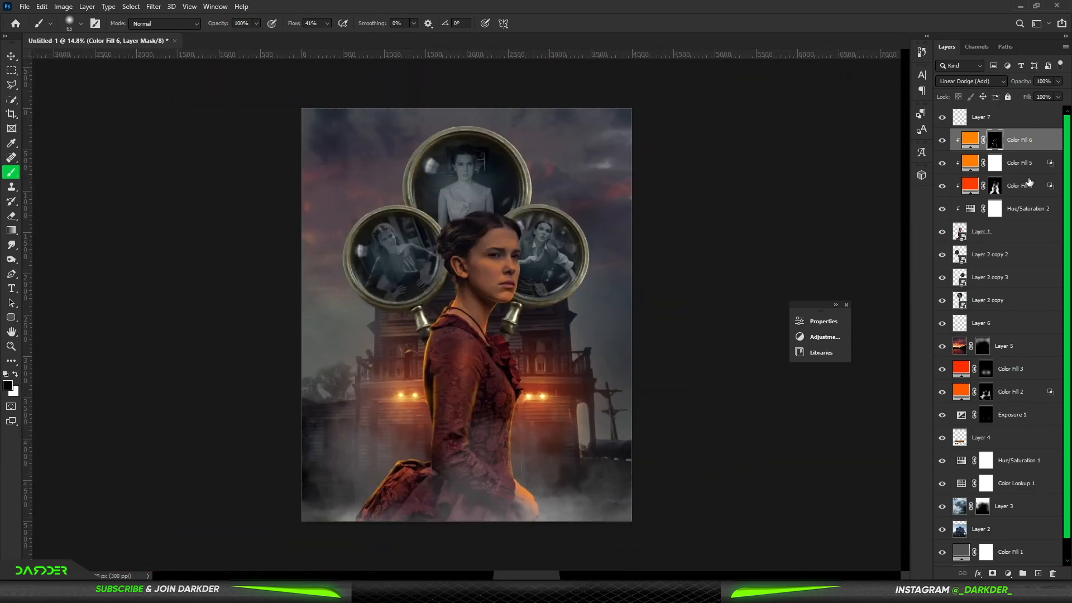
# Step: Add an orange solid color fill above Layer 7, set it to Linear Dodge (Add), and invert its mask
pyautogui.click(1025, 124)
pyautogui.click(1009, 574)
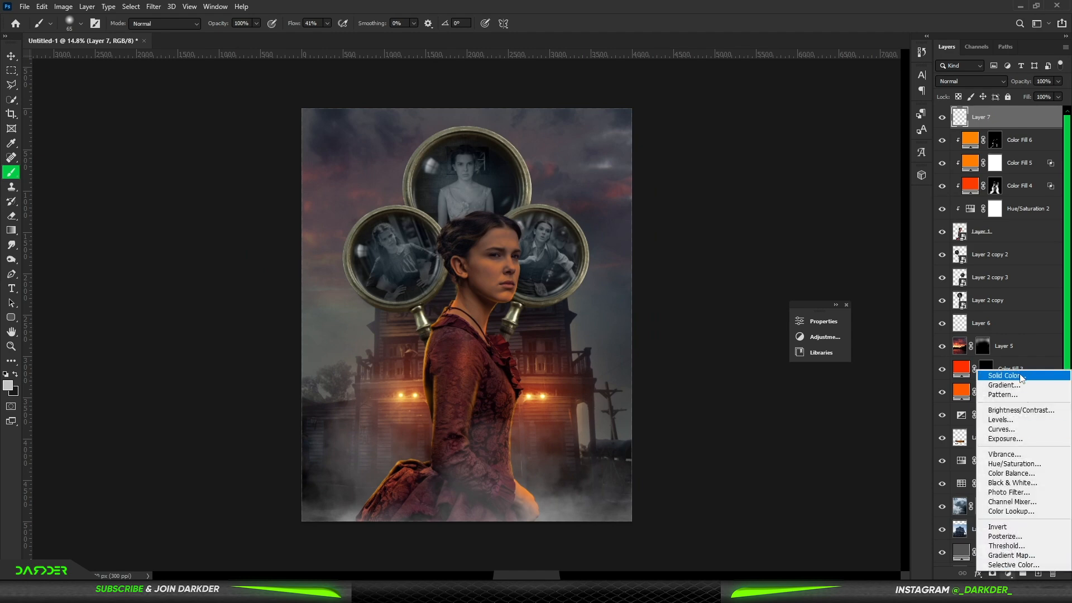
pyautogui.click(1021, 377)
pyautogui.click(885, 416)
pyautogui.moveTo(864, 346); pyautogui.dragTo(872, 278)
pyautogui.click(972, 275)
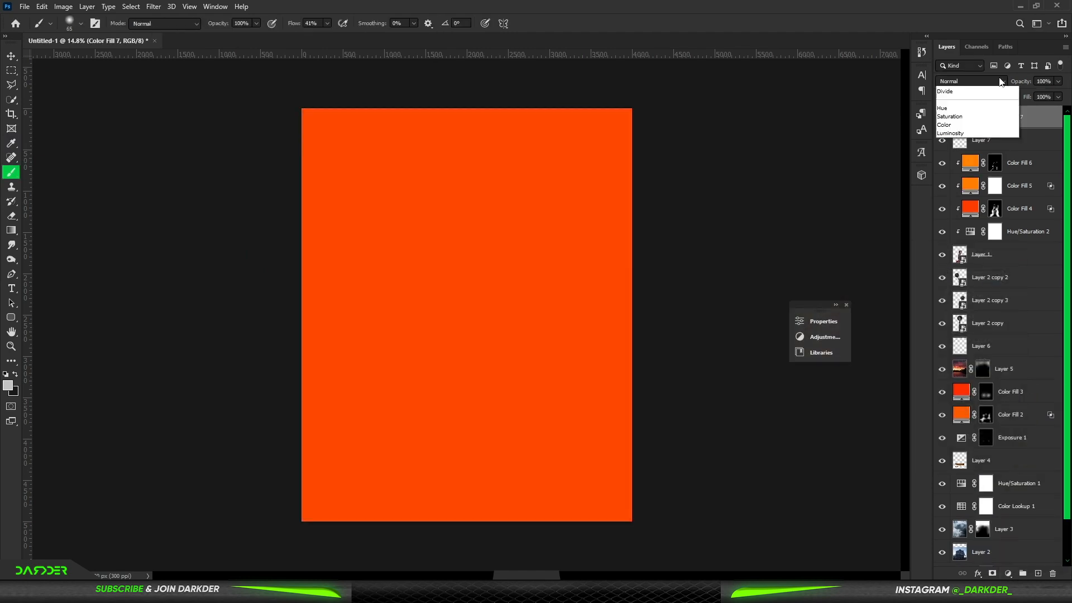
pyautogui.click(999, 82)
pyautogui.click(986, 187)
pyautogui.hotkey('ctrl', 'i')
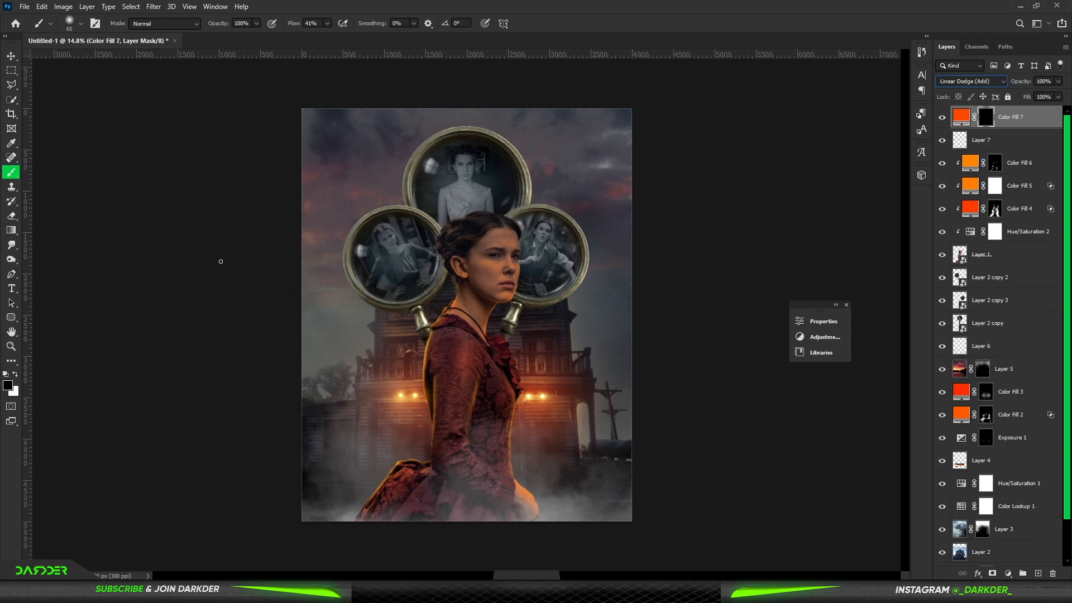
# Step: Paint a soft orange glow over the hotel's porch lights on the new fill's mask with a large brush at 13% flow
pyautogui.moveTo(284, 32); pyautogui.dragTo(281, 32)
pyautogui.moveTo(424, 392)
pyautogui.mouseDown()
pyautogui.moveTo(486, 405)
pyautogui.moveTo(576, 397)
pyautogui.mouseUp()
pyautogui.press('x')
pyautogui.click(420, 400)
pyautogui.click(539, 400)
pyautogui.click(533, 397)
pyautogui.click(422, 402)
pyautogui.moveTo(427, 401); pyautogui.dragTo(373, 400)
pyautogui.scroll(-6, 525, 422)
pyautogui.scroll(5, 493, 416)
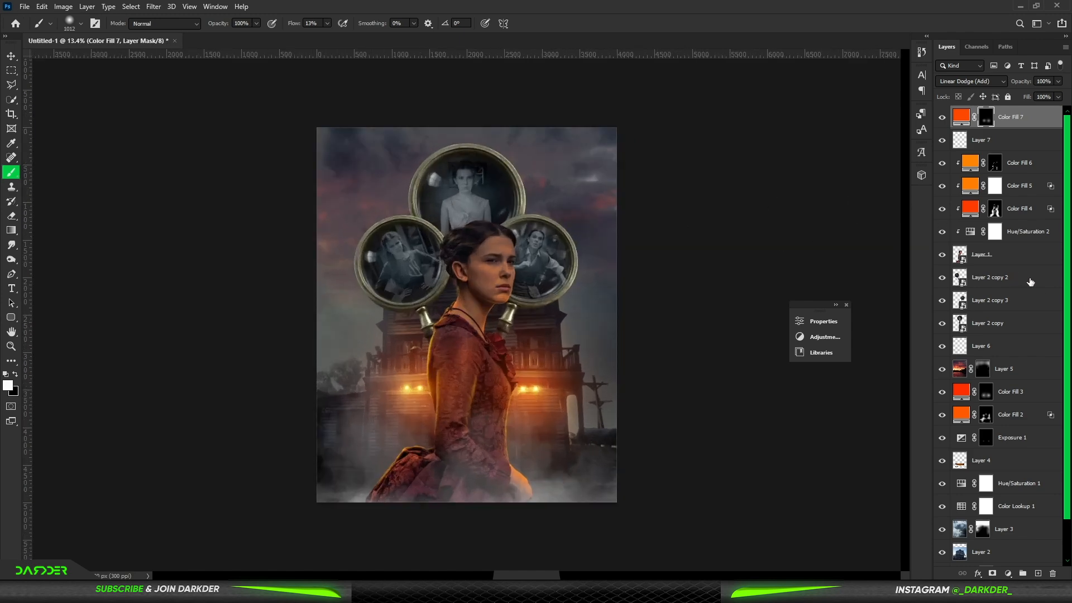
# Step: Combine the three magnifying-glass layers into a single smart object
pyautogui.click(1031, 280)
pyautogui.keyDown('shift'); pyautogui.click(1032, 329); pyautogui.keyUp('shift')
pyautogui.rightClick(1031, 328)
pyautogui.click(948, 203)
# Step: Add a Hue/Saturation adjustment clipped to the magnifying glasses with saturation -100 and lightness -40, keeping its mask white
pyautogui.click(1009, 573)
pyautogui.click(1014, 466)
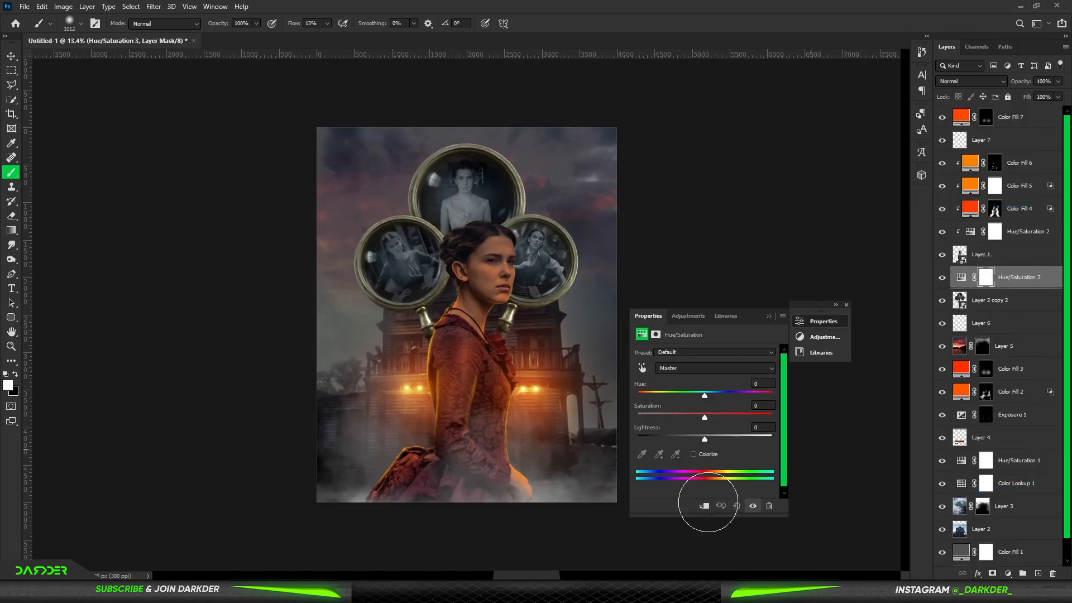
pyautogui.moveTo(707, 438); pyautogui.dragTo(686, 440)
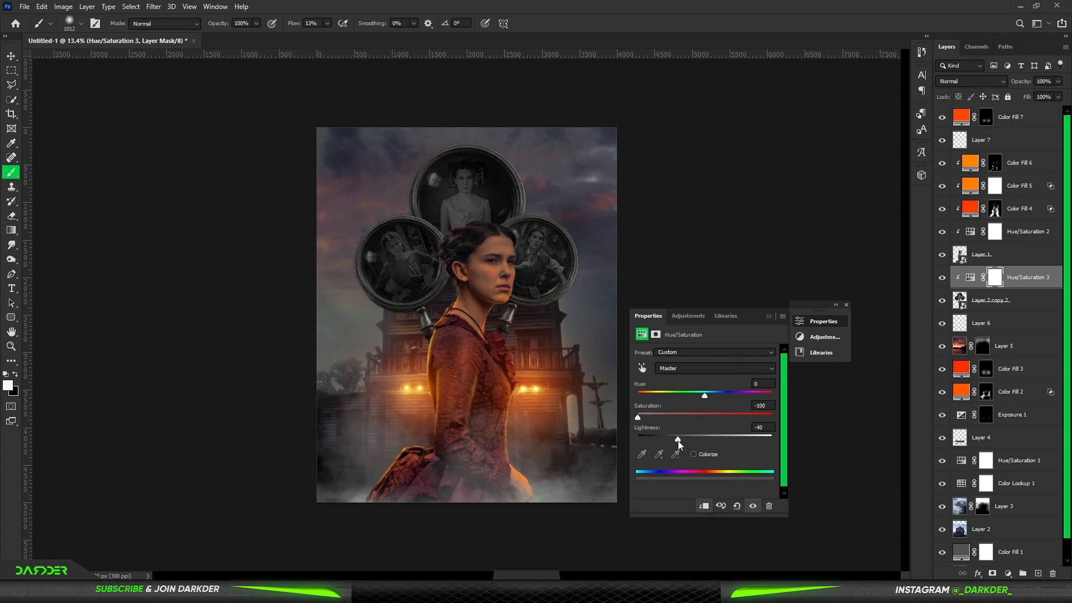
pyautogui.click(769, 317)
pyautogui.hotkey('ctrl', 'i')
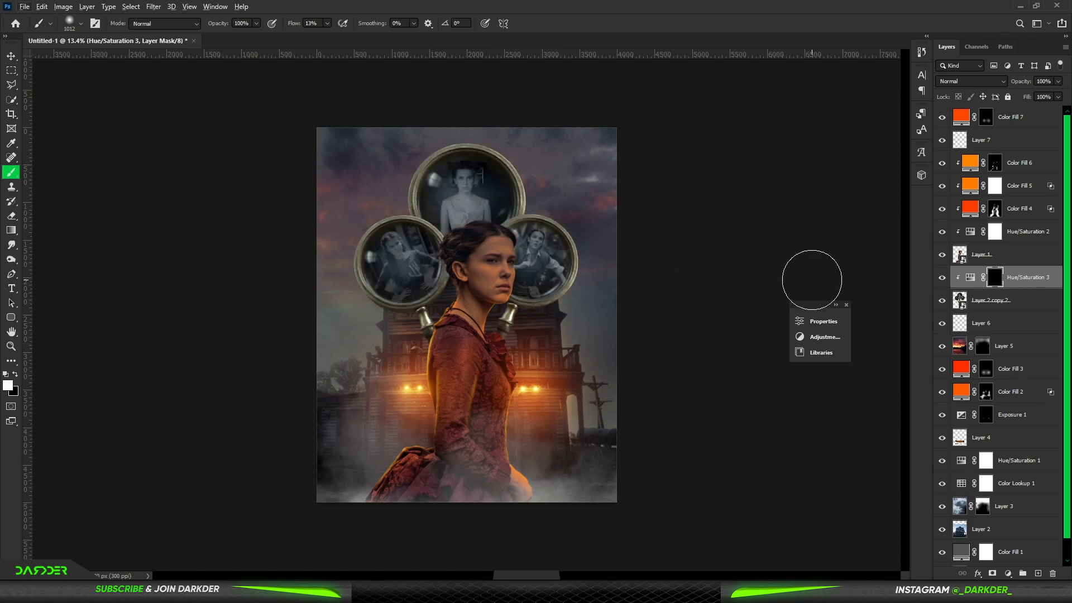
pyautogui.hotkey('ctrl', 'i')
# Step: Mask the darkening off the top magnifying glass's portrait with a large soft black brush at 13% flow
pyautogui.scroll(12, 414, 265)
pyautogui.press('x')
pyautogui.click(374, 241)
pyautogui.keyDown('alt'); pyautogui.rightClick(373, 239); pyautogui.keyUp('alt')
pyautogui.moveTo(455, 209); pyautogui.dragTo(397, 455)
pyautogui.moveTo(511, 256)
pyautogui.mouseDown()
pyautogui.moveTo(510, 242)
pyautogui.moveTo(505, 336)
pyautogui.moveTo(576, 298)
pyautogui.mouseUp()
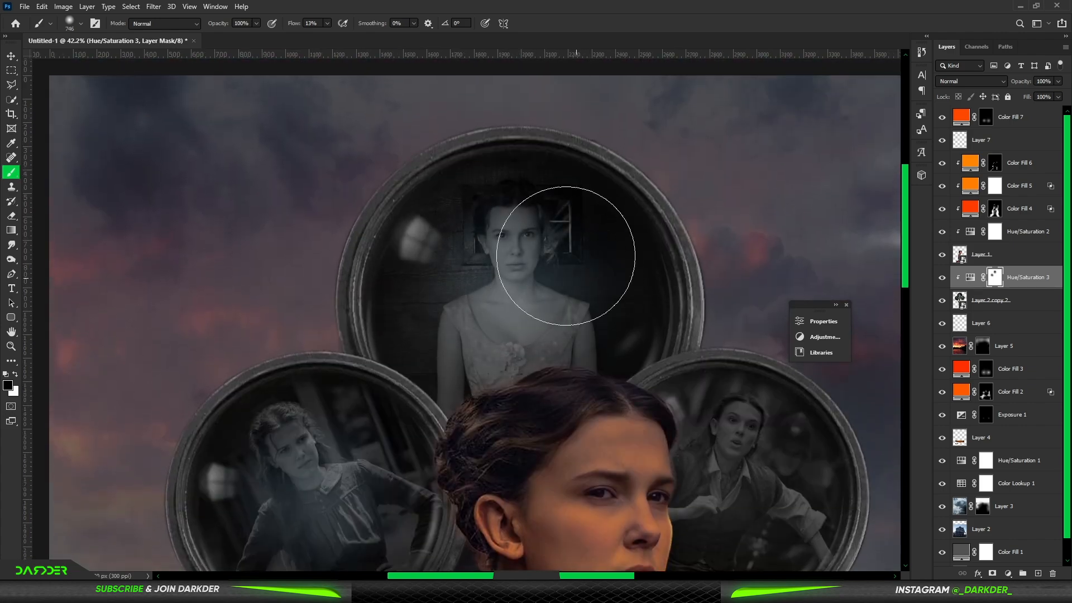
# Step: Mask the darkening off the left and right portraits and refine all three with a 400 px brush, raising flow to 33%
pyautogui.moveTo(732, 429)
pyautogui.mouseDown()
pyautogui.moveTo(607, 135)
pyautogui.moveTo(613, 251)
pyautogui.moveTo(599, 240)
pyautogui.mouseUp()
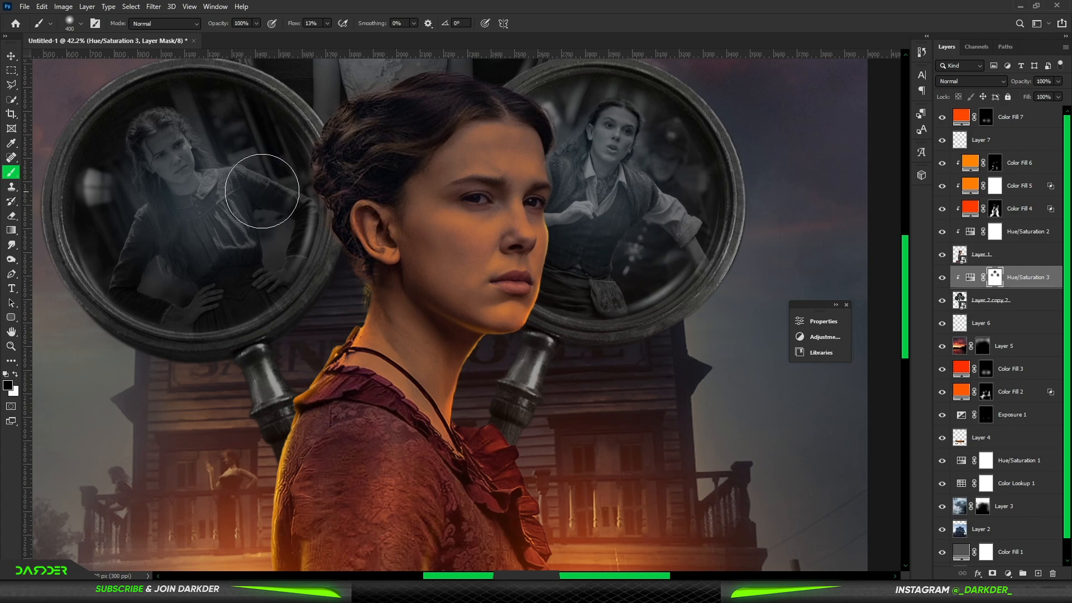
pyautogui.moveTo(276, 184); pyautogui.dragTo(274, 256)
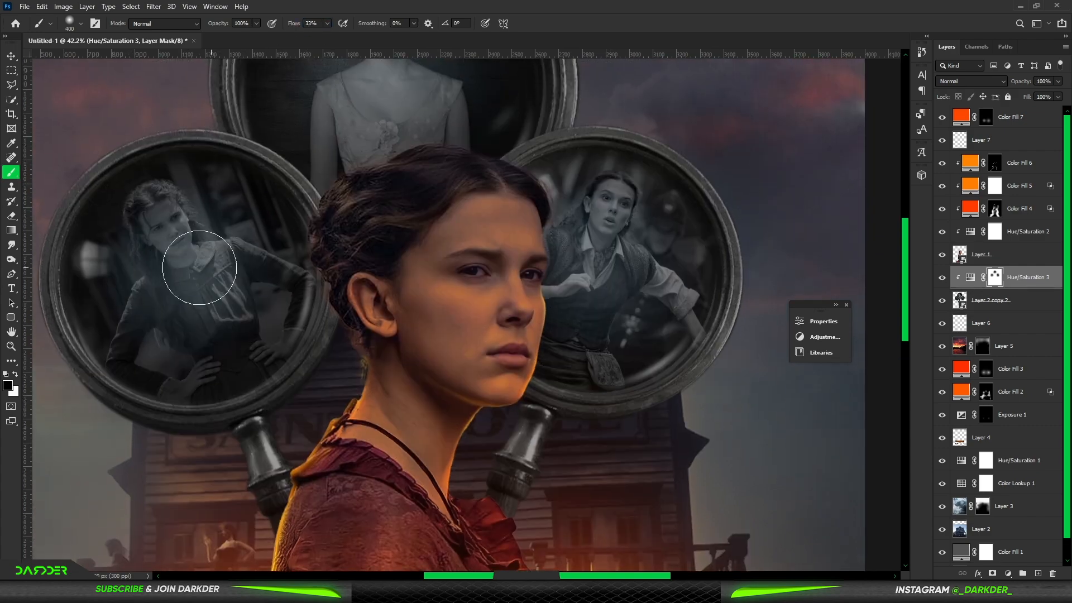
pyautogui.moveTo(349, 178); pyautogui.dragTo(325, 339)
pyautogui.moveTo(357, 190)
pyautogui.mouseDown()
pyautogui.moveTo(299, 227)
pyautogui.moveTo(323, 307)
pyautogui.mouseUp()
pyautogui.moveTo(451, 254); pyautogui.dragTo(391, 290)
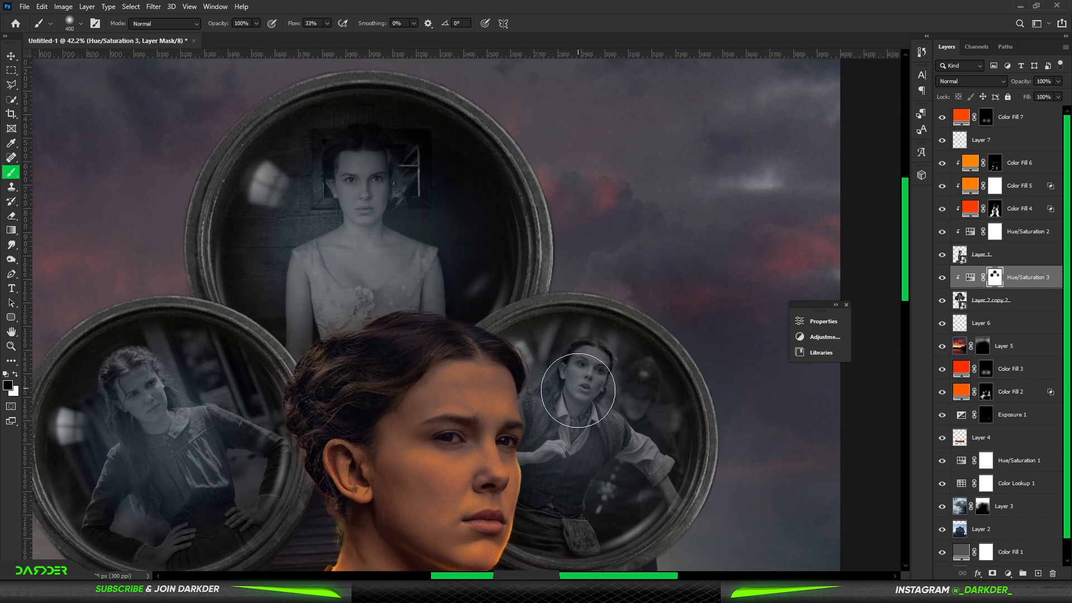
pyautogui.scroll(-5, 586, 476)
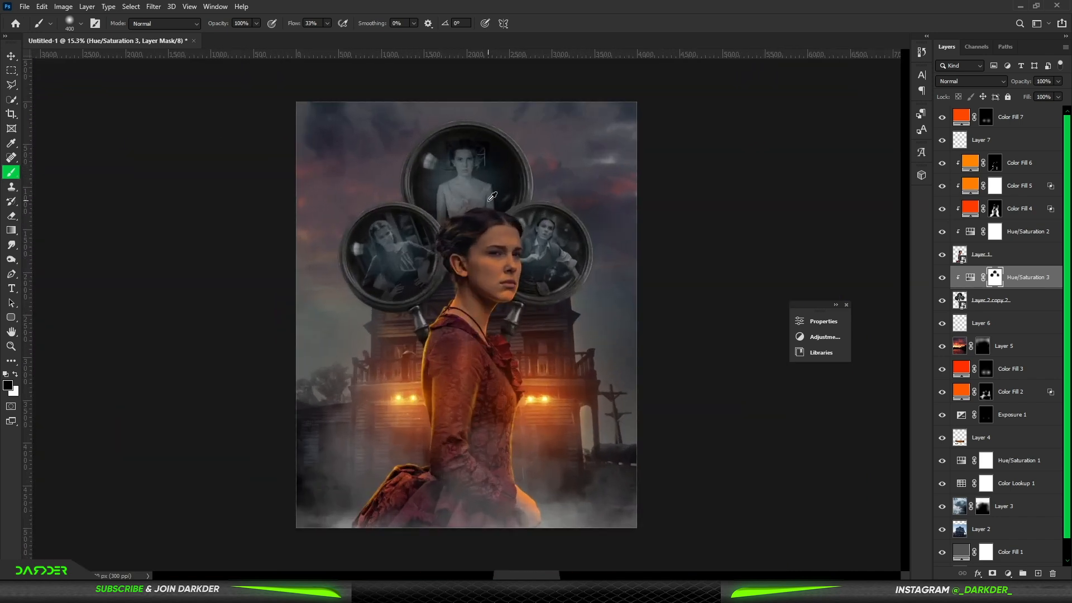
# Step: Add a second clipped Hue/Saturation adjustment that fully desaturates the magnifying-glass portraits
pyautogui.click(1008, 573)
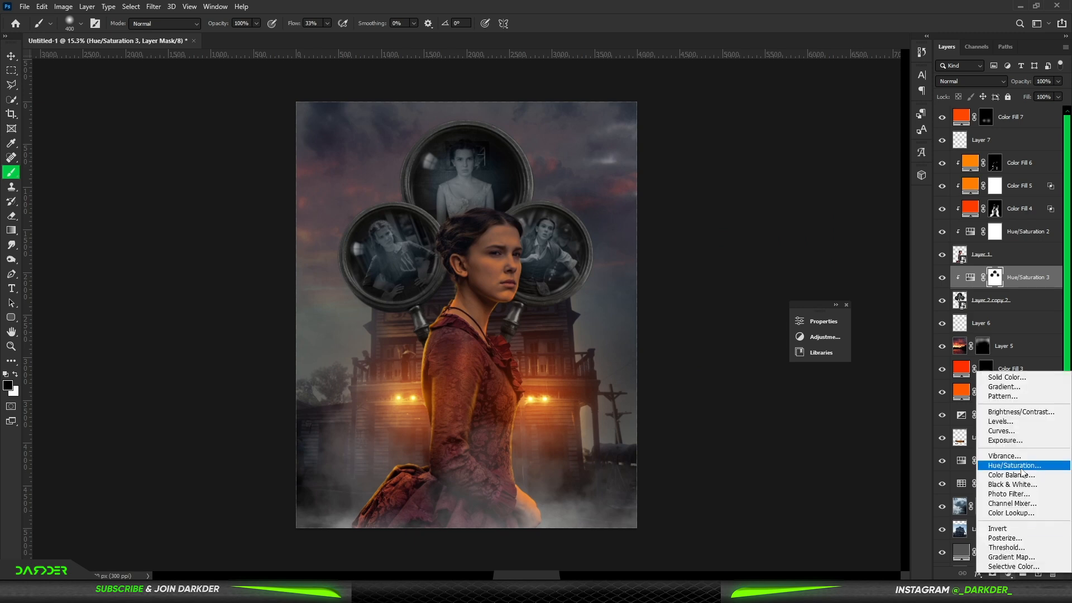
pyautogui.click(944, 468)
pyautogui.click(821, 321)
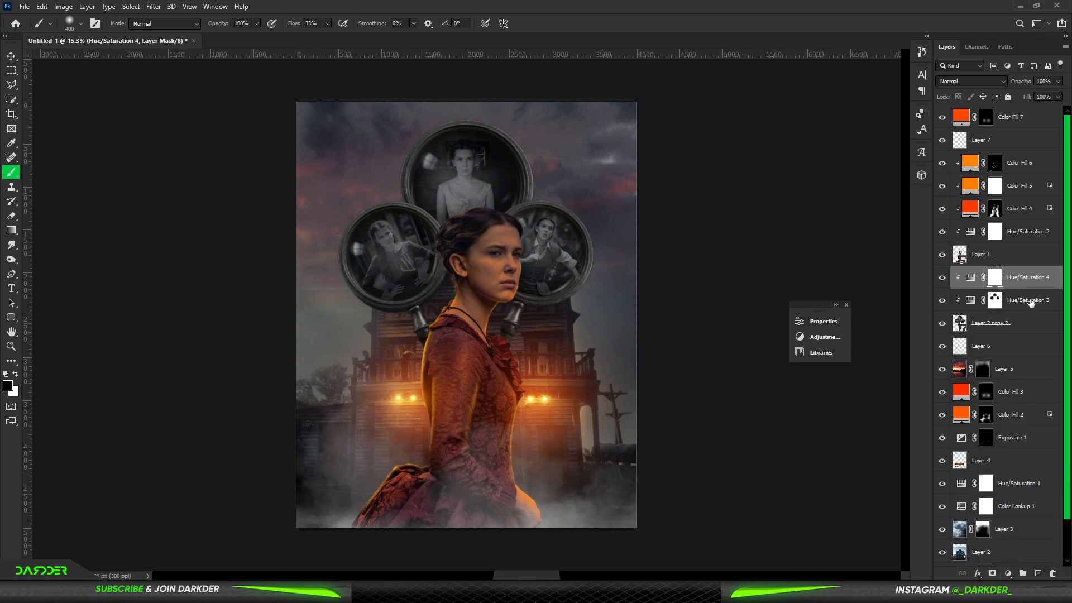
# Step: Add an orange solid color fill clipped to the magnifying glasses and set its blend mode to Overlay
pyautogui.click(1009, 574)
pyautogui.click(1005, 379)
pyautogui.moveTo(882, 406); pyautogui.dragTo(883, 414)
pyautogui.click(869, 280)
pyautogui.click(973, 278)
pyautogui.keyDown('alt'); pyautogui.click(1038, 288); pyautogui.keyUp('alt')
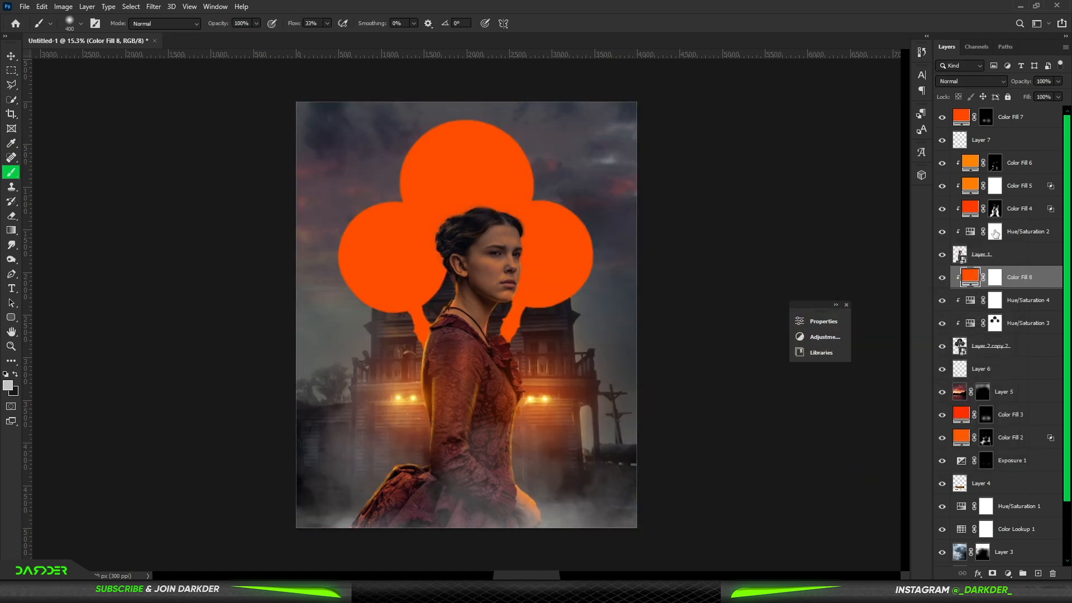
pyautogui.click(998, 82)
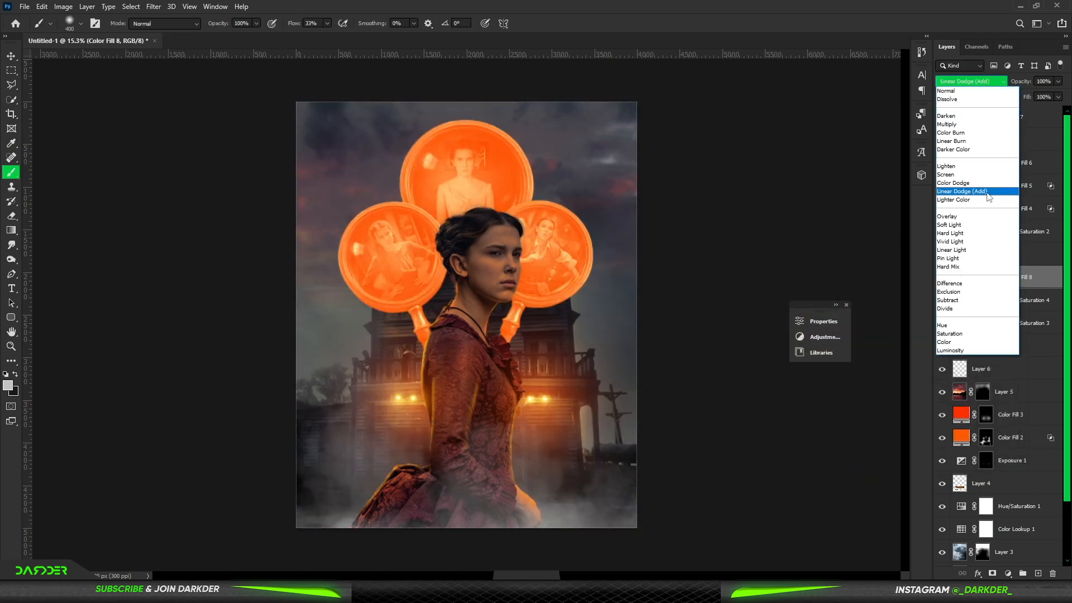
pyautogui.click(965, 217)
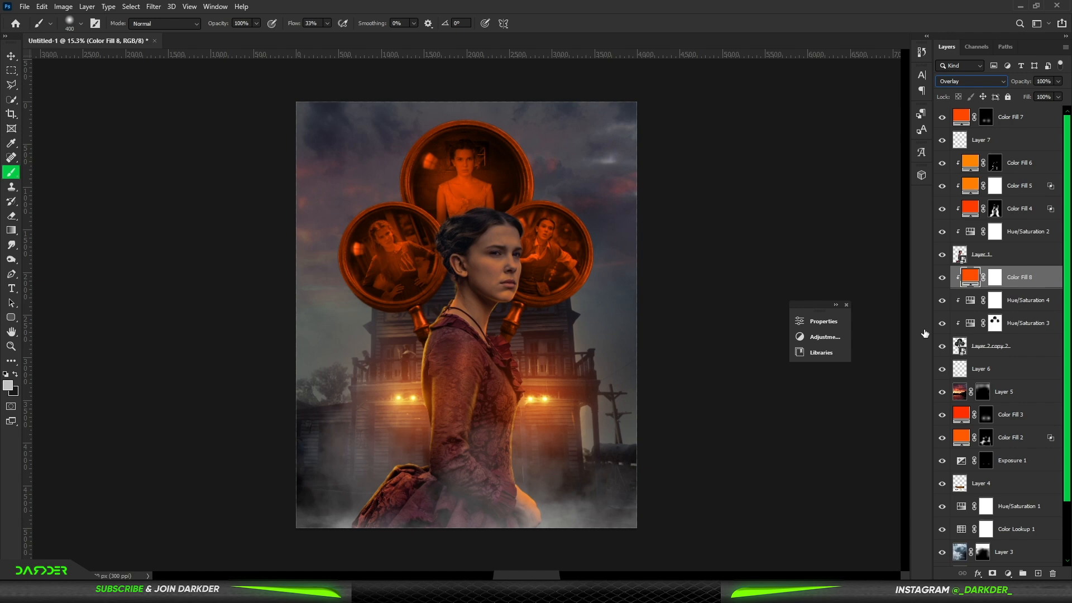
# Step: Split the Overlay fill's underlying-layer shadow slider to 28/100 in Blend If, and invert the fill's mask to black
pyautogui.doubleClick(1042, 277)
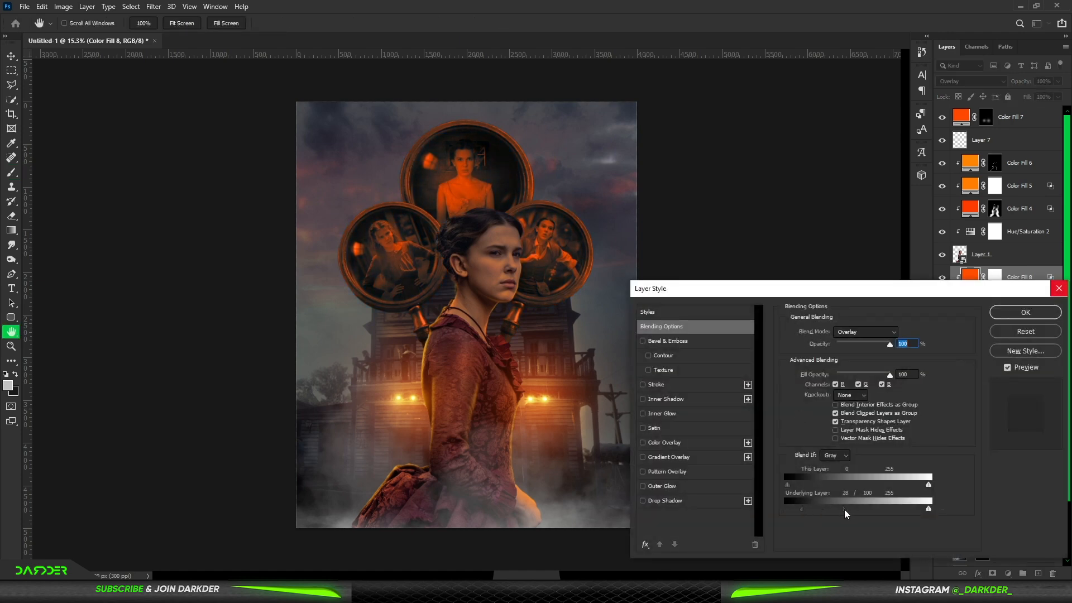
pyautogui.click(1017, 310)
pyautogui.moveTo(470, 318); pyautogui.dragTo(582, 314)
pyautogui.press('x')
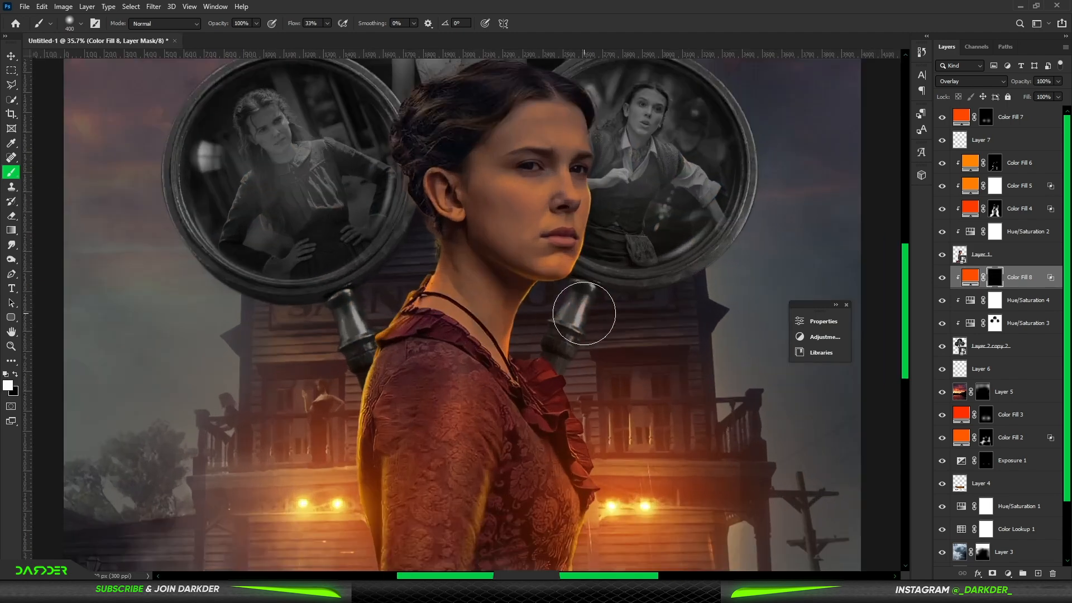
# Step: Paint orange reflections onto the magnifying glasses' handles and outer rings, reducing the brush from 400 to 176 px
pyautogui.moveTo(341, 315); pyautogui.dragTo(358, 363)
pyautogui.moveTo(232, 313); pyautogui.dragTo(165, 196)
pyautogui.moveTo(229, 83); pyautogui.dragTo(249, 230)
pyautogui.keyDown('alt'); pyautogui.rightClick(245, 196); pyautogui.keyUp('alt')
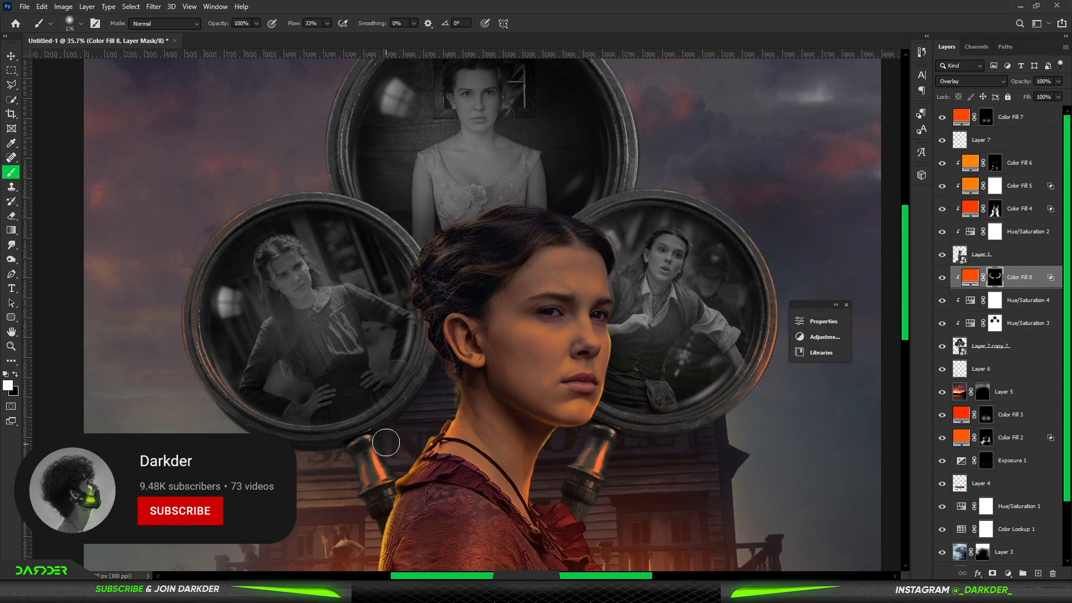
pyautogui.scroll(5, 443, 354)
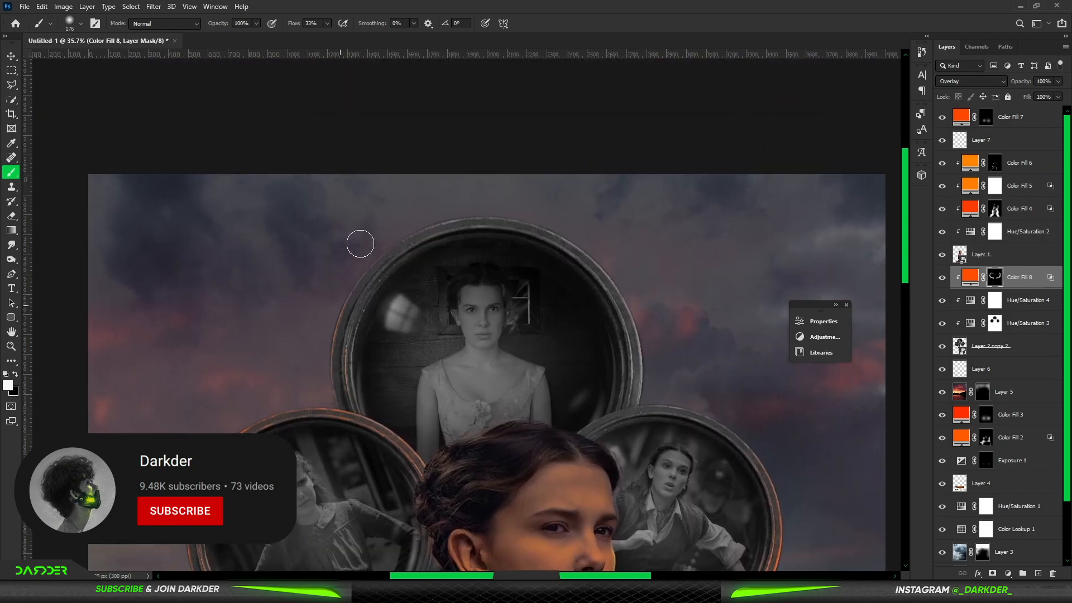
pyautogui.scroll(-8, 586, 430)
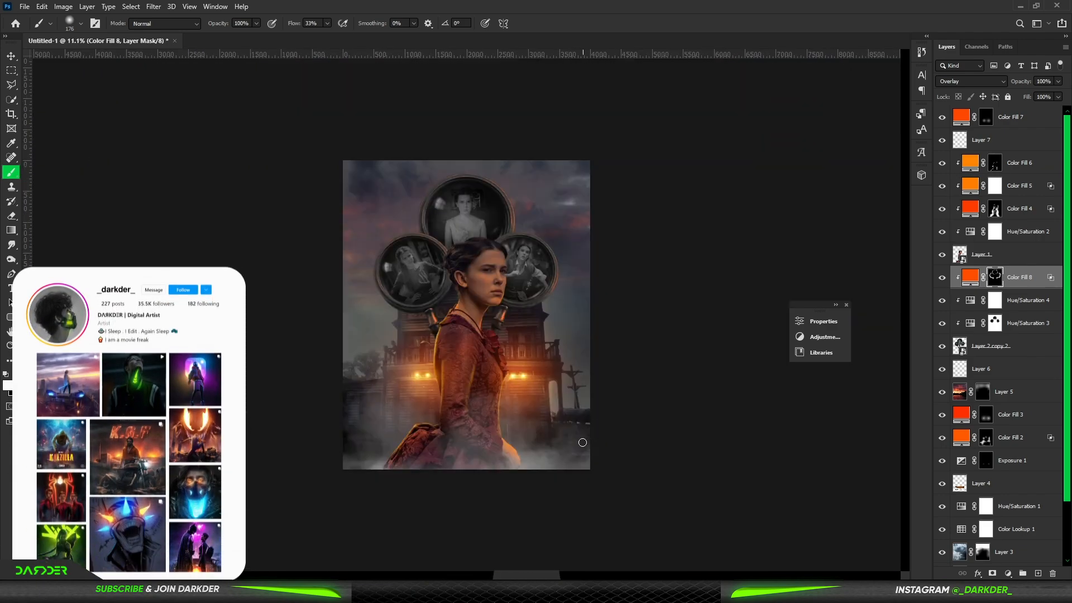
pyautogui.scroll(7, 423, 349)
# Step: Add another orange solid color fill clipped to the magnifying glasses and set it to Linear Dodge (Add)
pyautogui.click(1008, 574)
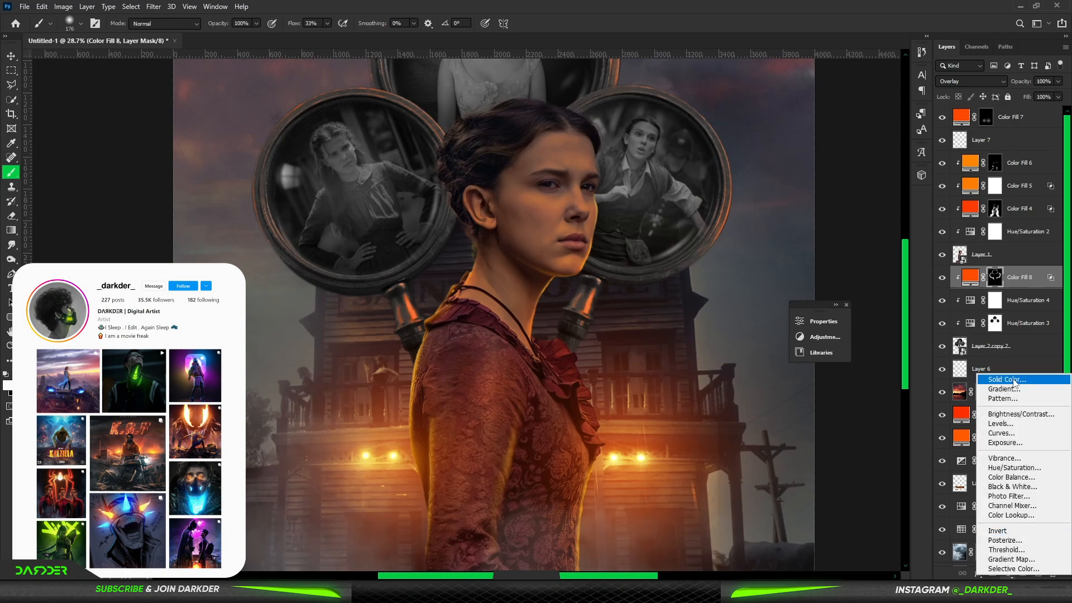
pyautogui.click(1014, 379)
pyautogui.click(881, 411)
pyautogui.moveTo(861, 318); pyautogui.dragTo(878, 276)
pyautogui.click(1004, 274)
pyautogui.scroll(5, 467, 315)
pyautogui.keyDown('alt'); pyautogui.click(1044, 288); pyautogui.keyUp('alt')
pyautogui.click(972, 81)
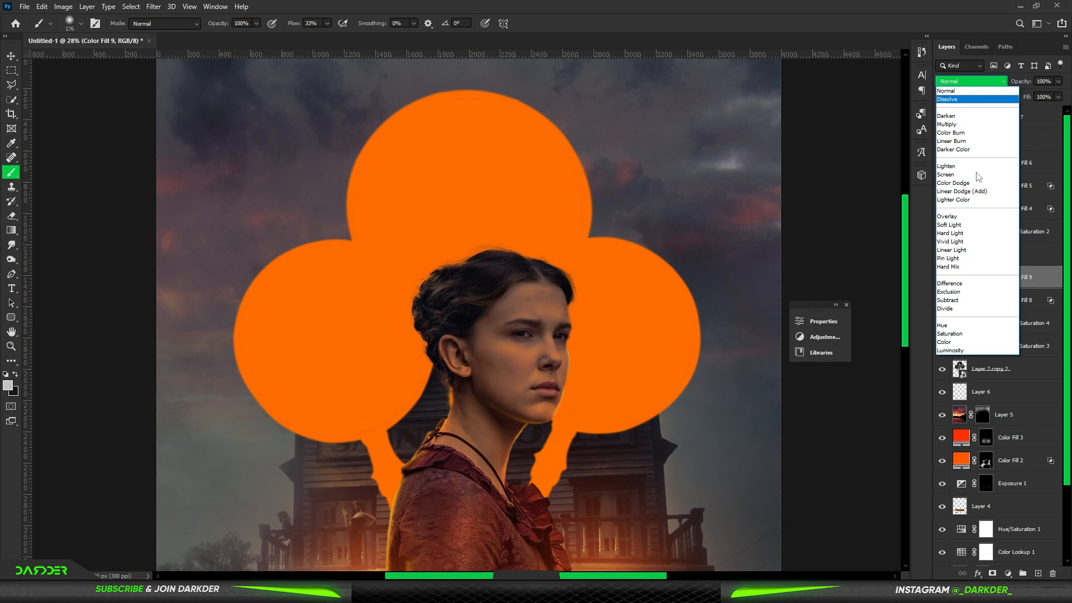
pyautogui.click(974, 193)
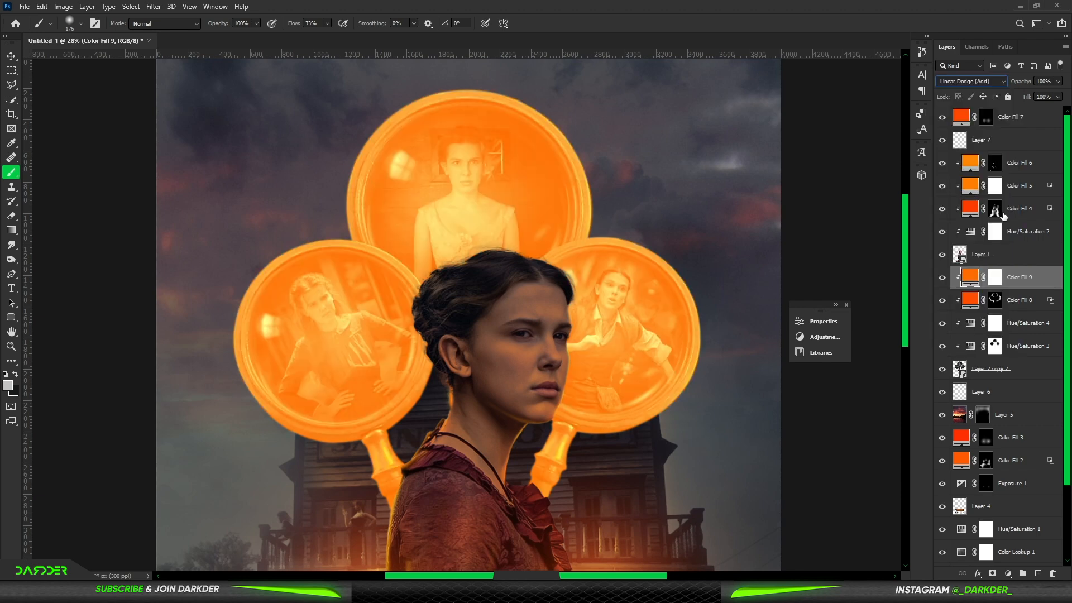
# Step: Restrict the Linear Dodge fill from the underlying dark tones using Blend If, and invert its mask to black
pyautogui.doubleClick(1054, 279)
pyautogui.moveTo(787, 508); pyautogui.dragTo(820, 510)
pyautogui.click(1012, 314)
pyautogui.click(995, 277)
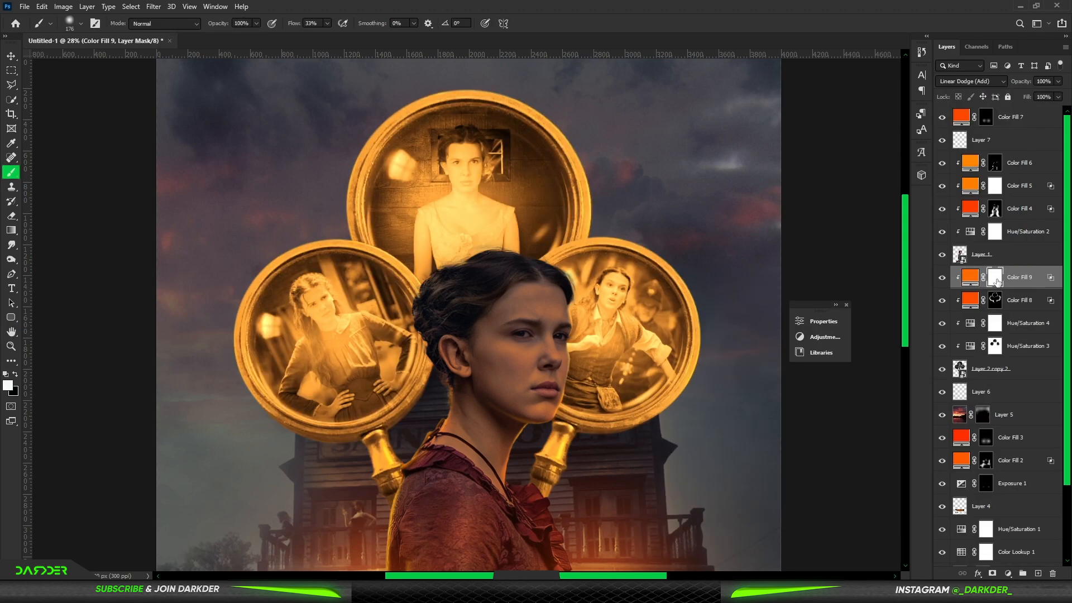
pyautogui.hotkey('ctrl', 'i')
# Step: Paint a thin orange rim light down the outer edge of the left magnifying glass's handle with small brushes
pyautogui.scroll(-7, 406, 336)
pyautogui.scroll(10, 402, 331)
pyautogui.scroll(5, 405, 320)
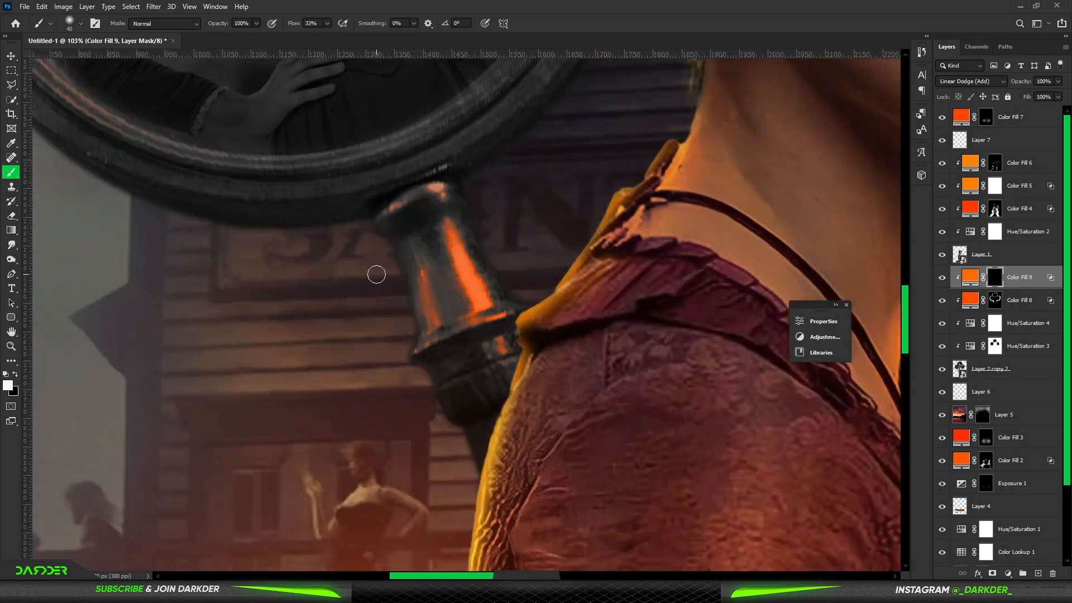
pyautogui.press('[')
pyautogui.press('[')
pyautogui.press('[')
pyautogui.press('[')
pyautogui.press('[')
pyautogui.press('[')
pyautogui.press('[')
pyautogui.press('[')
pyautogui.press('[')
pyautogui.press('[')
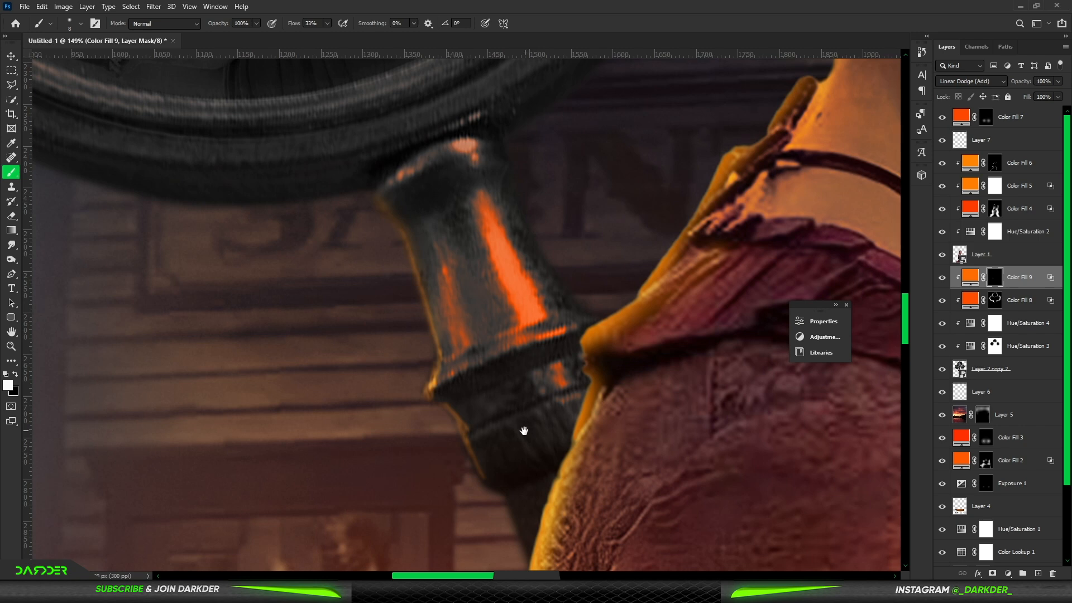
pyautogui.moveTo(527, 430); pyautogui.dragTo(542, 285)
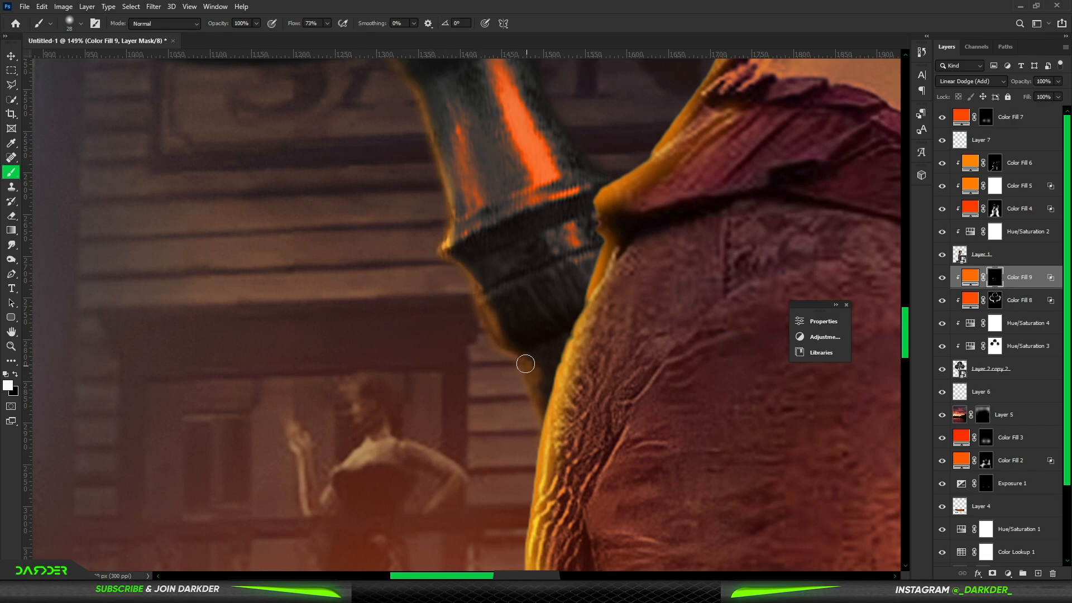
# Step: Paint an orange rim light along the lower-left edge of the left magnifying glass's ring, widening it with a 103 px brush
pyautogui.scroll(-7, 557, 340)
pyautogui.scroll(5, 478, 254)
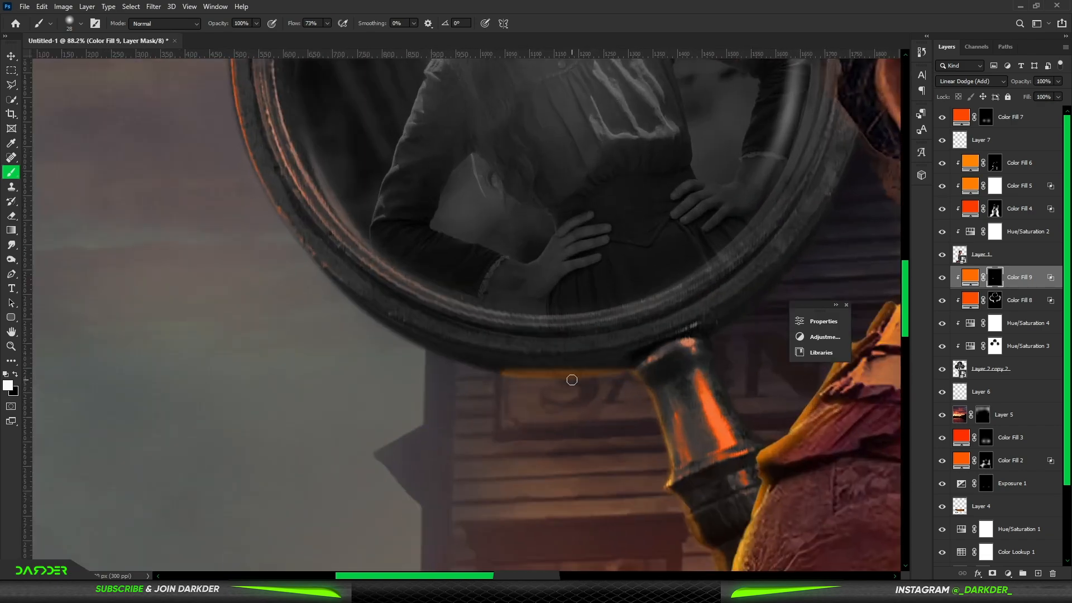
pyautogui.moveTo(589, 400)
pyautogui.mouseDown()
pyautogui.moveTo(369, 346)
pyautogui.moveTo(317, 278)
pyautogui.moveTo(391, 259)
pyautogui.moveTo(243, 154)
pyautogui.moveTo(343, 145)
pyautogui.moveTo(398, 288)
pyautogui.moveTo(278, 114)
pyautogui.moveTo(362, 254)
pyautogui.mouseUp()
pyautogui.press('x')
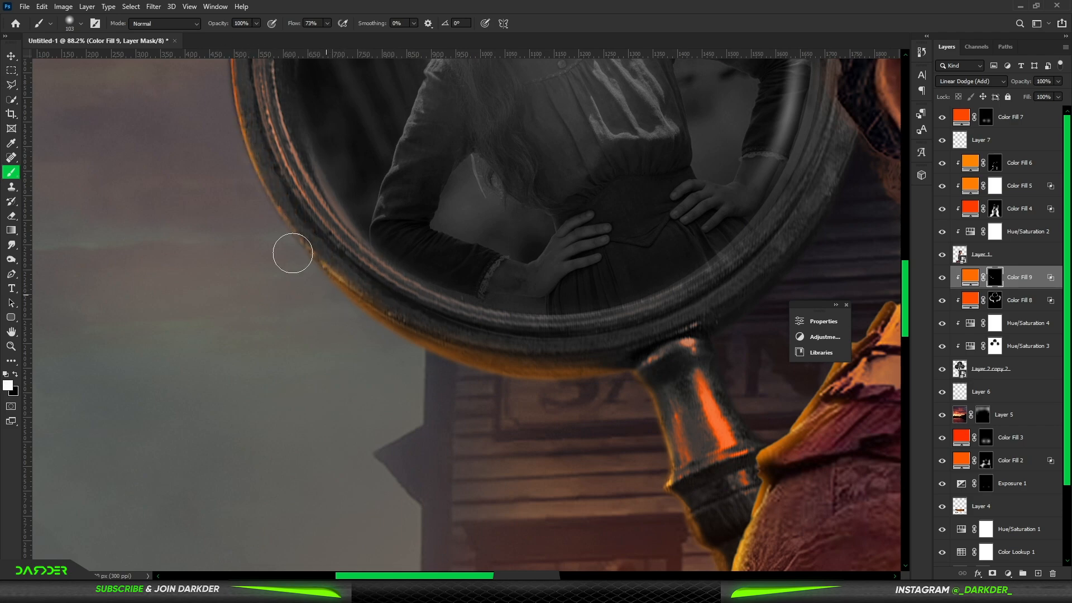
# Step: Extend the orange rim light along the left magnifying glass's lower-right ring edge beside the woman's neck
pyautogui.scroll(-6, 324, 227)
pyautogui.scroll(6, 491, 183)
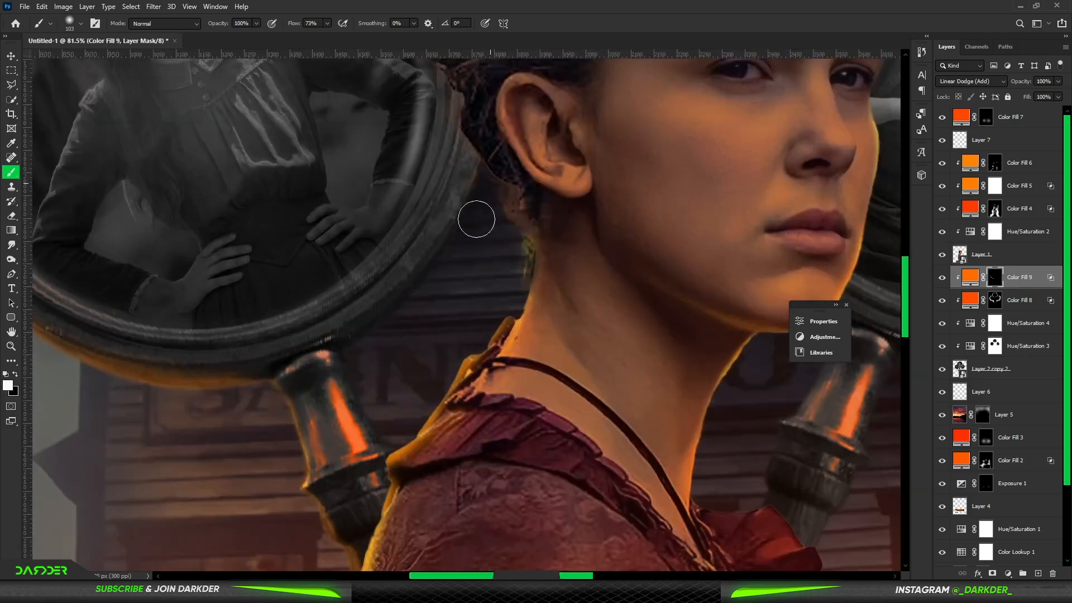
pyautogui.moveTo(491, 183)
pyautogui.mouseDown()
pyautogui.moveTo(446, 278)
pyautogui.moveTo(402, 330)
pyautogui.mouseUp()
pyautogui.scroll(-6, 385, 356)
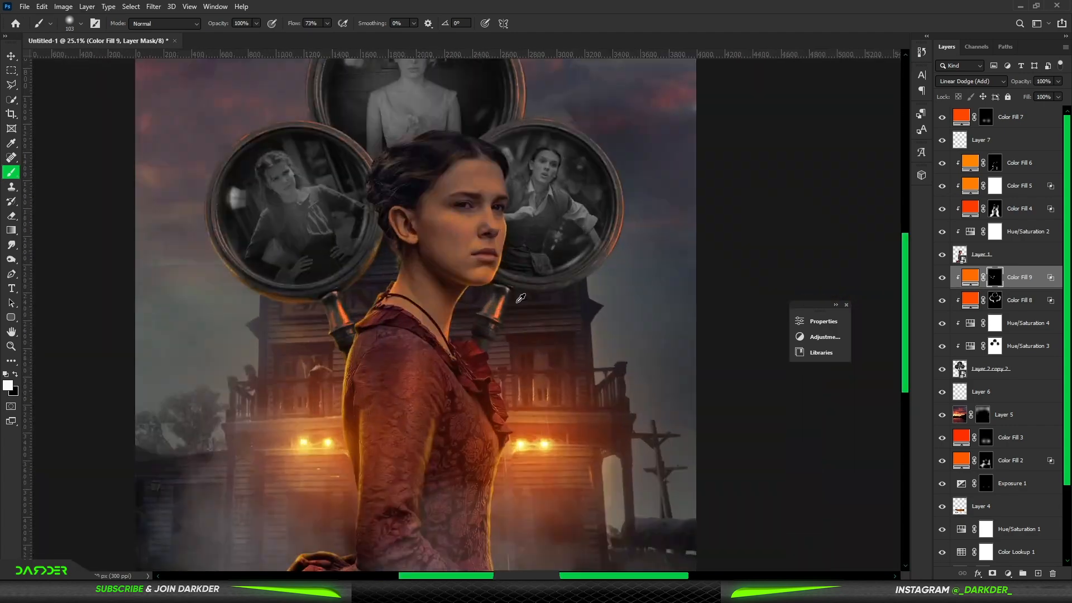
# Step: Paint the orange rim light along the right magnifying glass's handle and lower ring edge with small brushes
pyautogui.scroll(5, 498, 383)
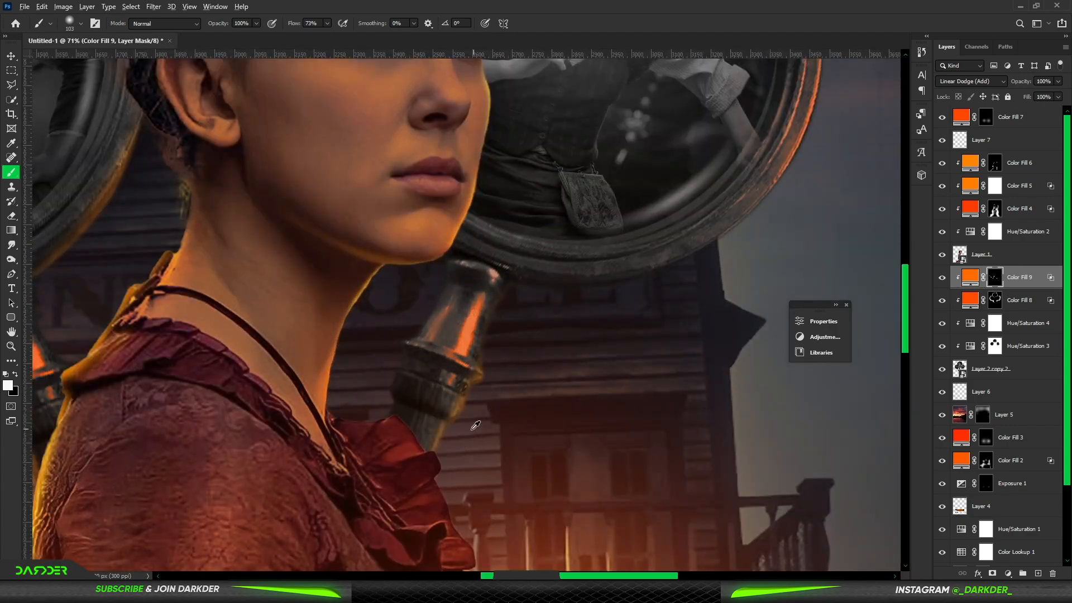
pyautogui.scroll(4, 482, 425)
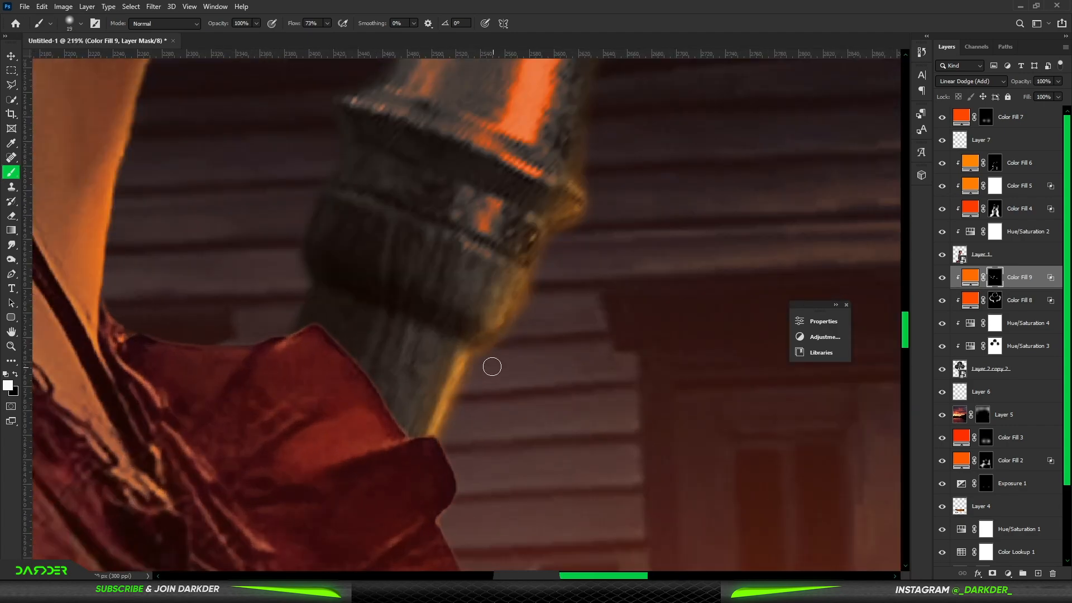
pyautogui.scroll(-6, 585, 208)
pyautogui.scroll(4, 385, 368)
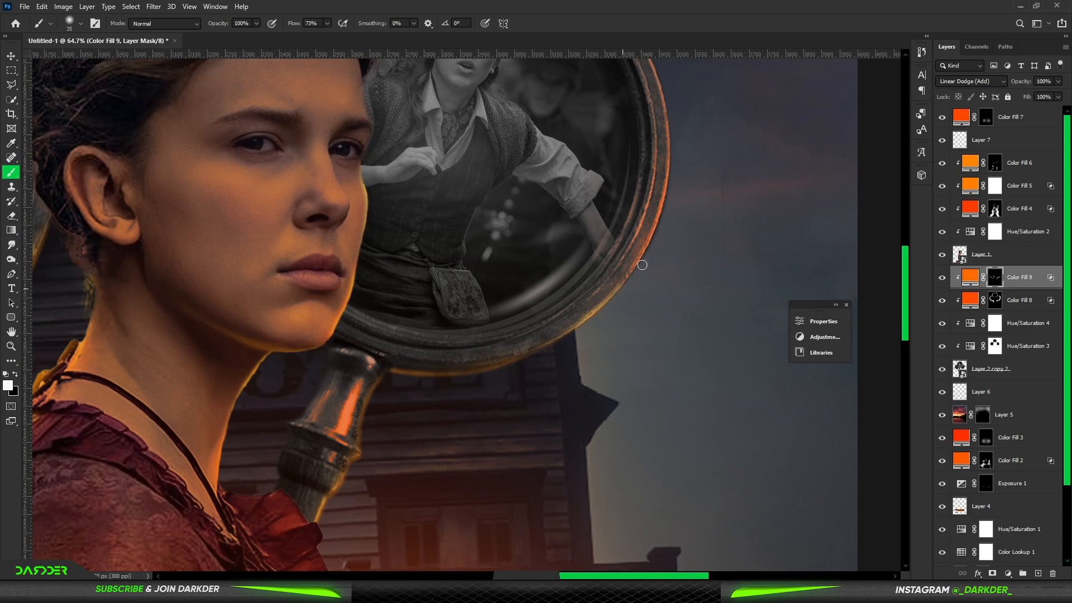
# Step: Extend the orange rim light onto the top magnifying glass's outer ring edge, trimming the excess with black
pyautogui.scroll(-4, 625, 286)
pyautogui.scroll(5, 315, 115)
pyautogui.press('x')
pyautogui.moveTo(313, 177); pyautogui.dragTo(334, 102)
pyautogui.moveTo(336, 55); pyautogui.dragTo(317, 143)
pyautogui.press('v')
pyautogui.moveTo(425, 145)
pyautogui.mouseDown()
pyautogui.moveTo(433, 193)
pyautogui.moveTo(26, 187)
pyautogui.mouseUp()
pyautogui.click(12, 175)
pyautogui.scroll(-5, 464, 166)
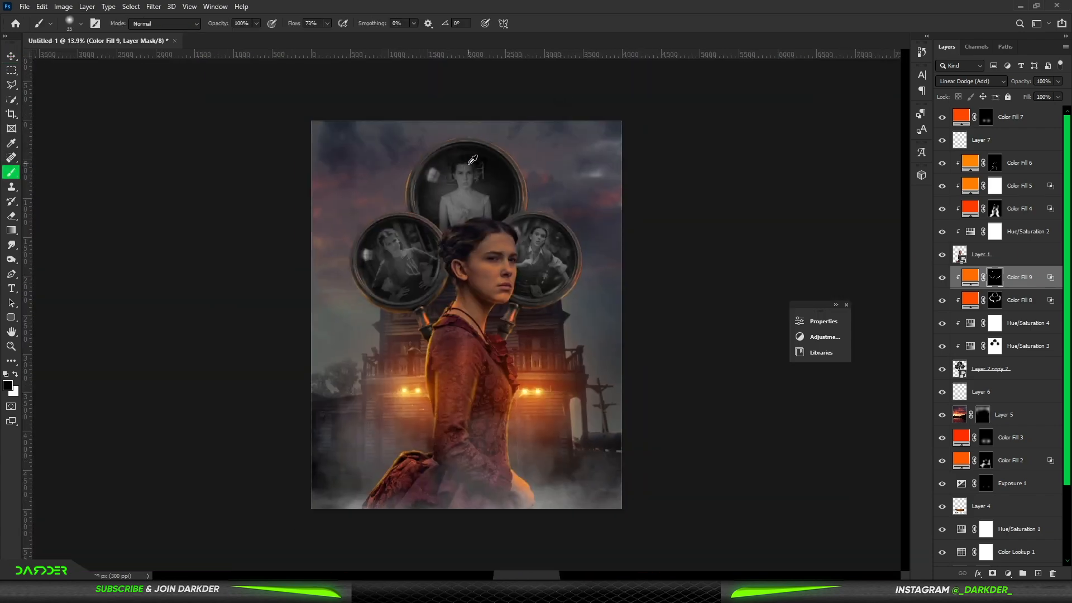
# Step: Select the magnifying-glass layer, Layer 2 copy 2, and activate the Burn tool
pyautogui.scroll(-3, 468, 160)
pyautogui.scroll(3, 448, 239)
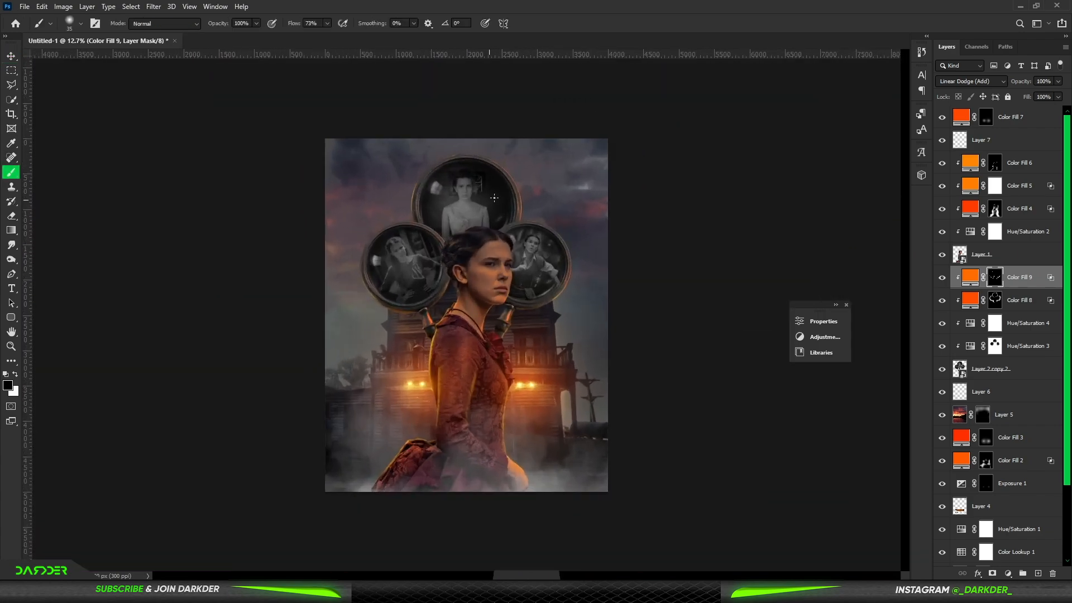
pyautogui.press('v')
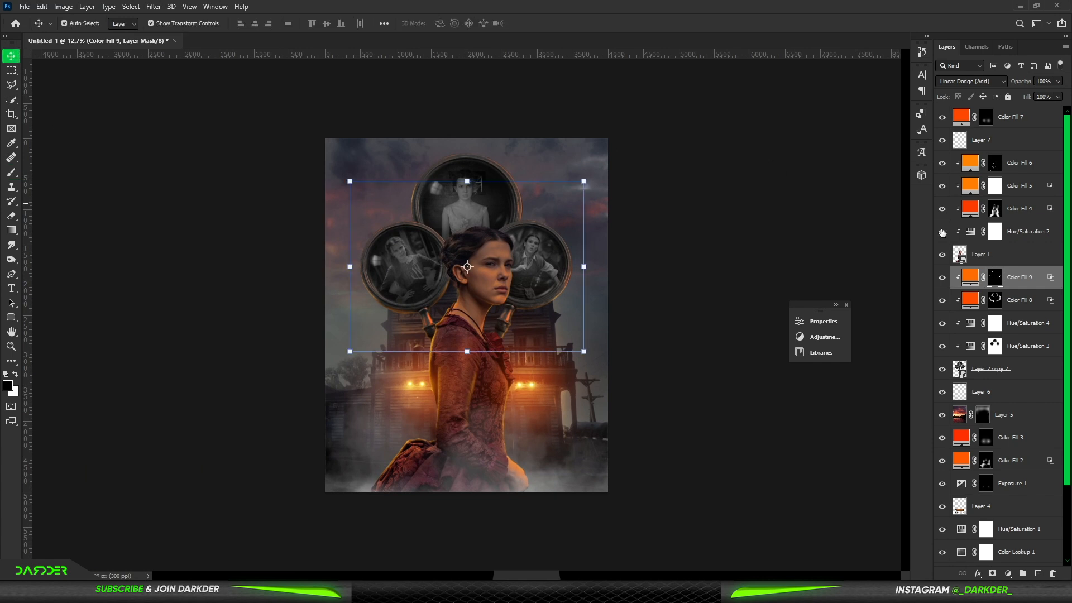
pyautogui.click(993, 371)
pyautogui.click(12, 260)
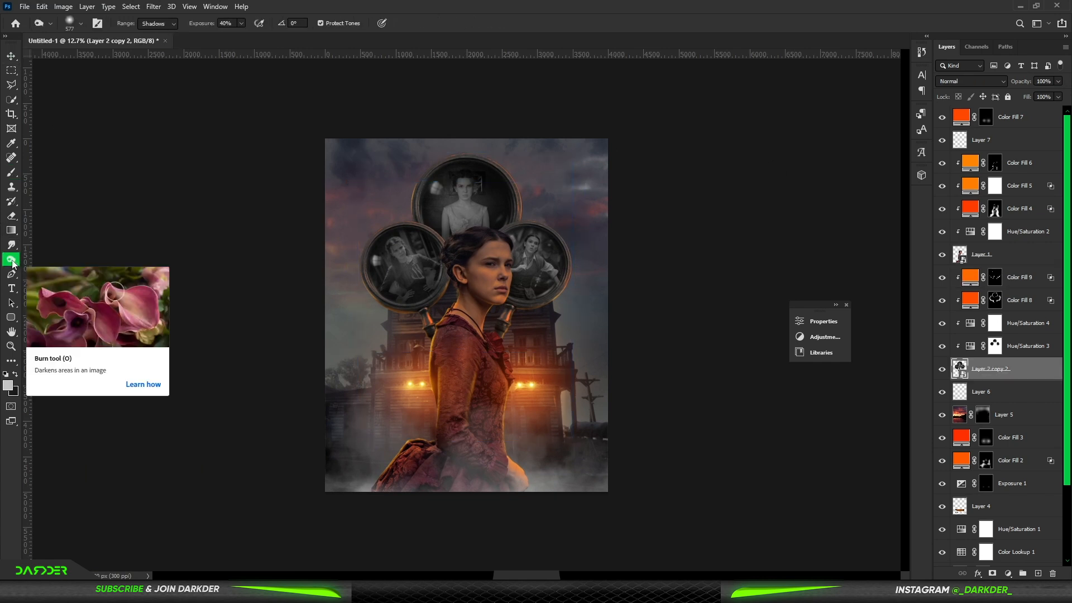
pyautogui.click(1009, 574)
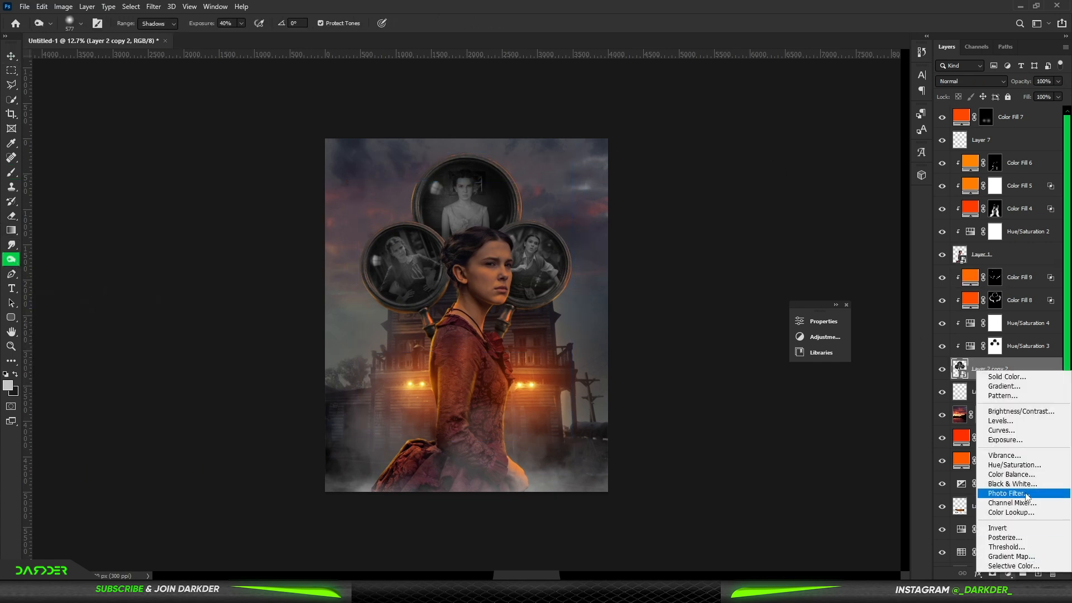
pyautogui.click(1021, 411)
pyautogui.moveTo(705, 381); pyautogui.dragTo(737, 386)
pyautogui.moveTo(652, 407); pyautogui.dragTo(633, 385)
pyautogui.click(769, 316)
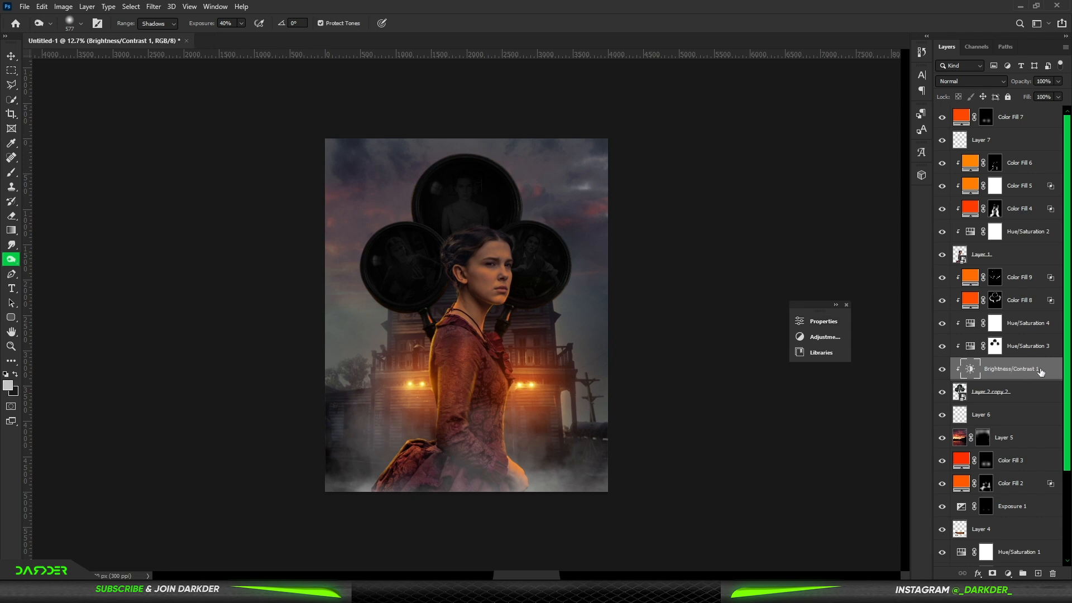
pyautogui.press('Delete')
pyautogui.click(1008, 574)
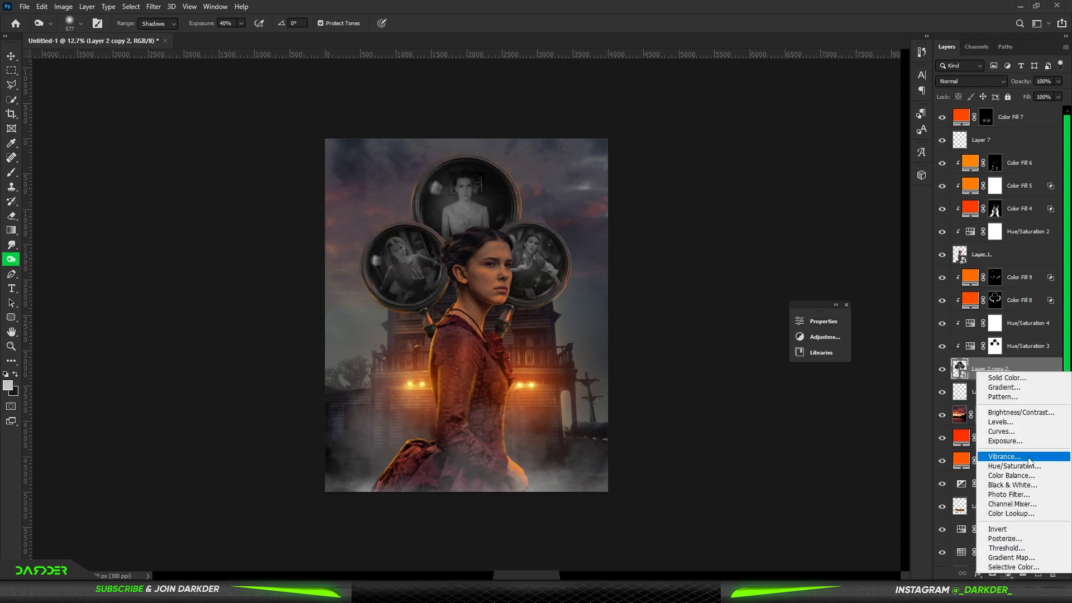
pyautogui.click(1030, 457)
pyautogui.click(770, 316)
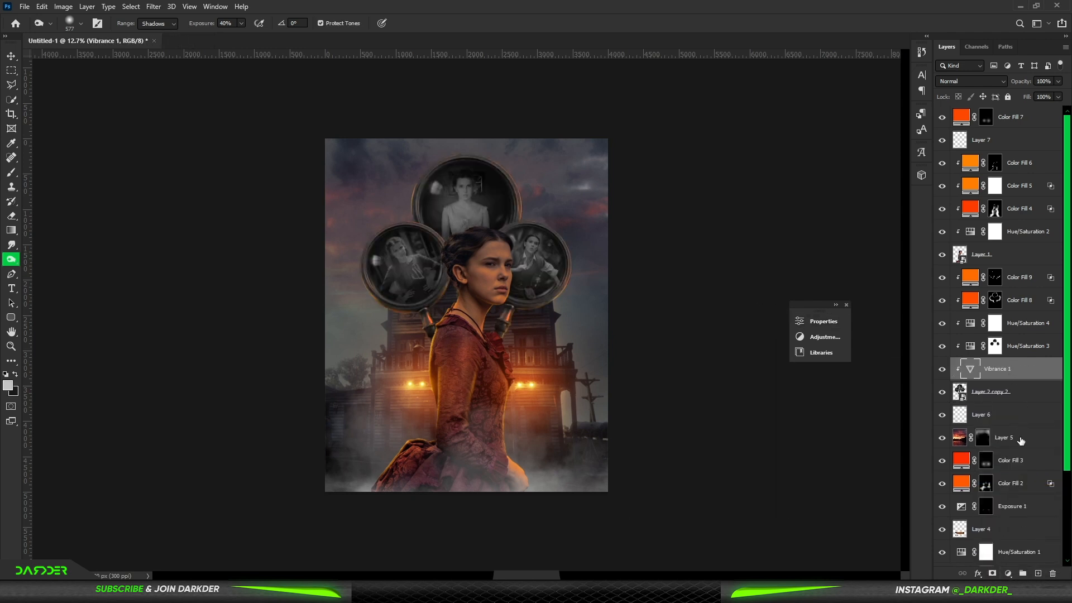
pyautogui.press('Delete')
# Step: Add a clipped Curves adjustment to the magnifying-glass layer, lower the RGB curve to darken it, and invert its mask to black
pyautogui.click(1008, 574)
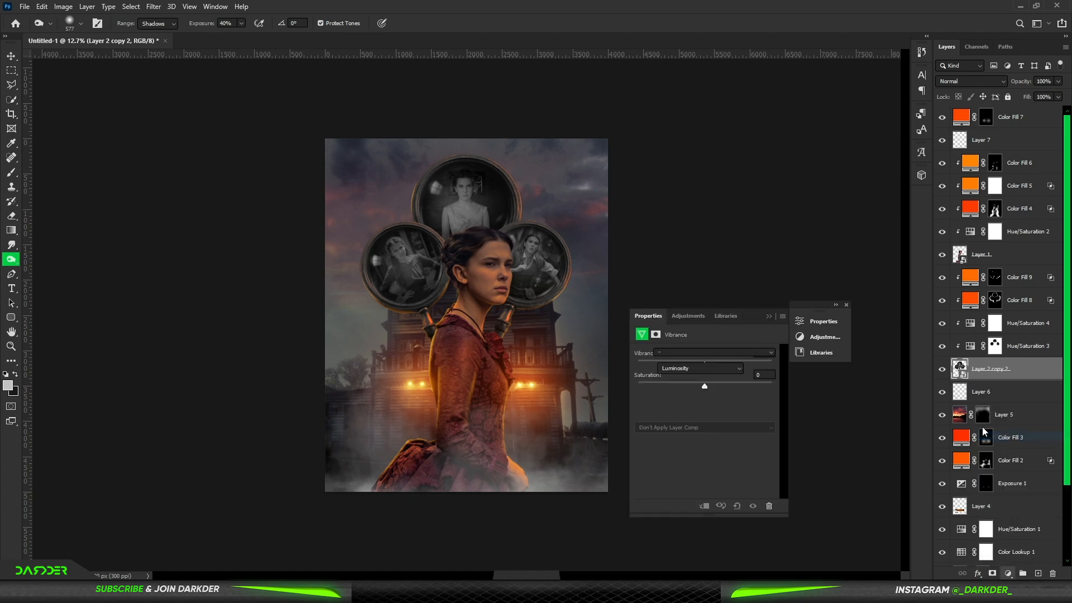
pyautogui.click(999, 435)
pyautogui.moveTo(736, 418); pyautogui.dragTo(733, 429)
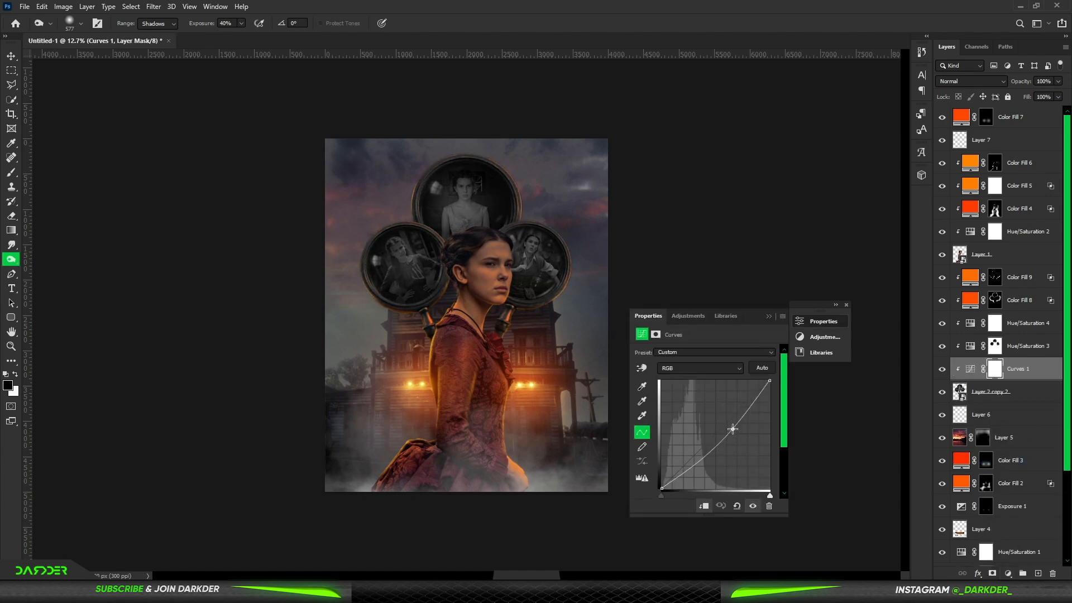
pyautogui.click(770, 316)
pyautogui.hotkey('ctrl', 'i')
# Step: Paint the Curves darkening over the woman in the top magnifying glass with a 343 px brush, trimming it with black
pyautogui.scroll(10, 466, 182)
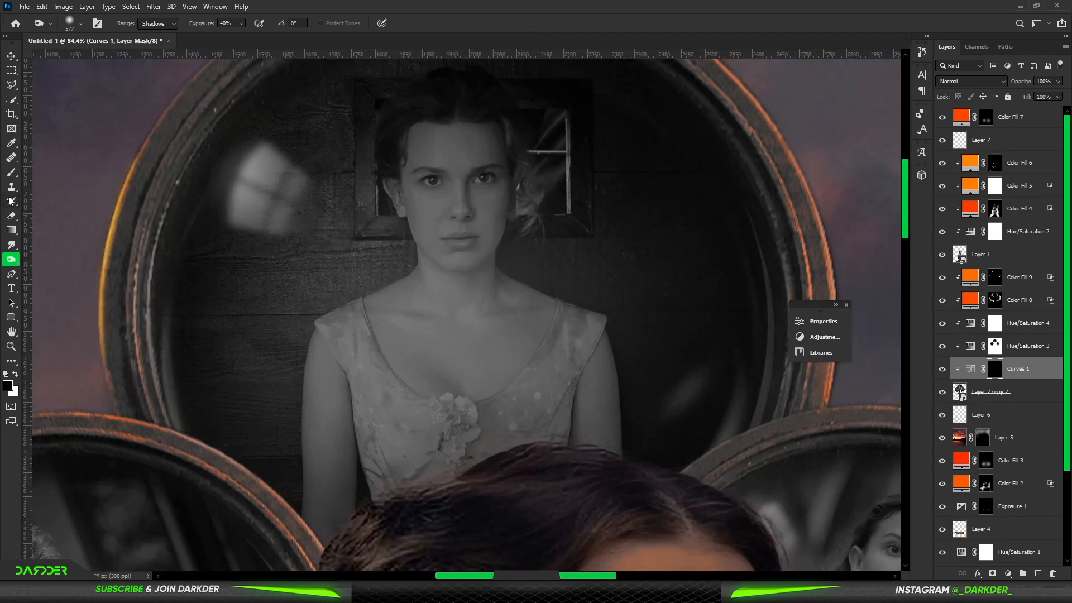
pyautogui.click(11, 173)
pyautogui.press('x')
pyautogui.press(']')
pyautogui.press(']')
pyautogui.press(']')
pyautogui.press(']')
pyautogui.press(']')
pyautogui.press(']')
pyautogui.press(']')
pyautogui.press(']')
pyautogui.press(']')
pyautogui.press(']')
pyautogui.press(']')
pyautogui.press(']')
pyautogui.press('[')
pyautogui.moveTo(461, 193)
pyautogui.mouseDown()
pyautogui.moveTo(476, 362)
pyautogui.moveTo(486, 363)
pyautogui.mouseUp()
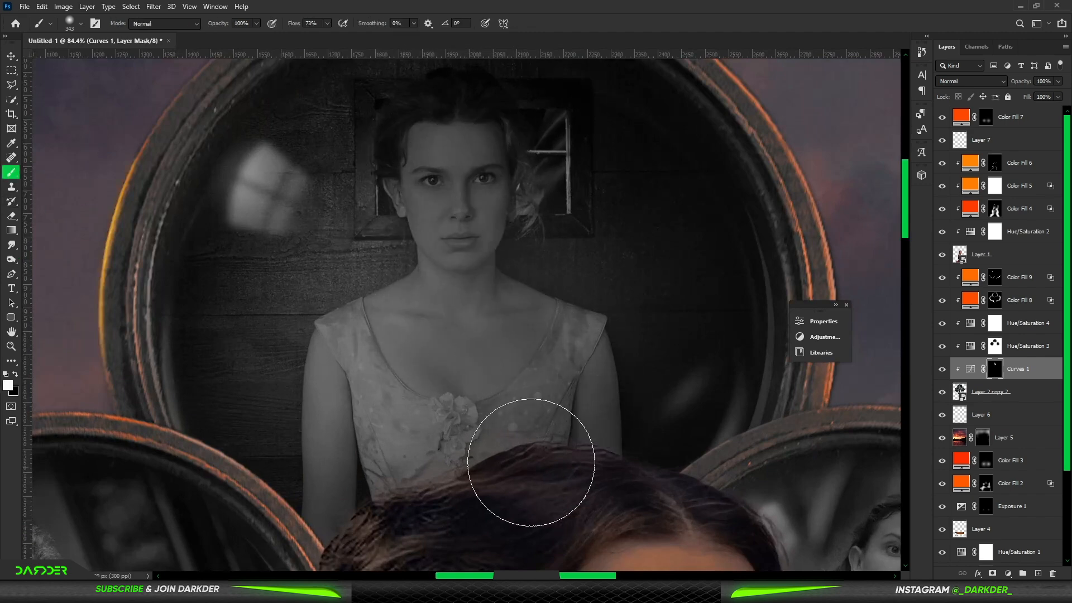
pyautogui.moveTo(347, 416); pyautogui.dragTo(350, 501)
pyautogui.press('x')
pyautogui.moveTo(438, 388); pyautogui.dragTo(462, 403)
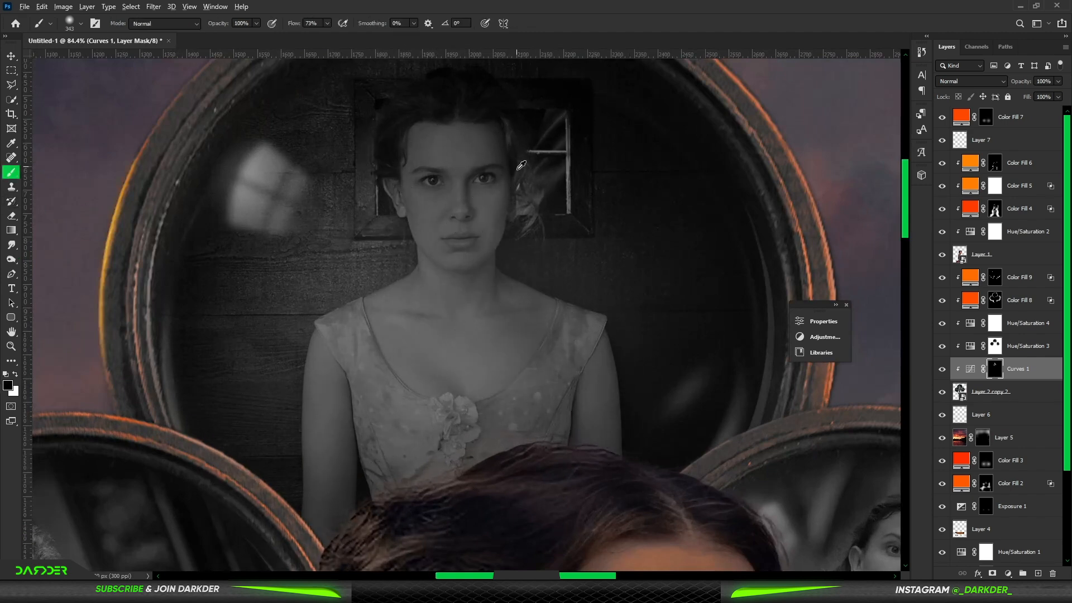
pyautogui.hotkey('ctrl', '0')
pyautogui.scroll(-4, 436, 219)
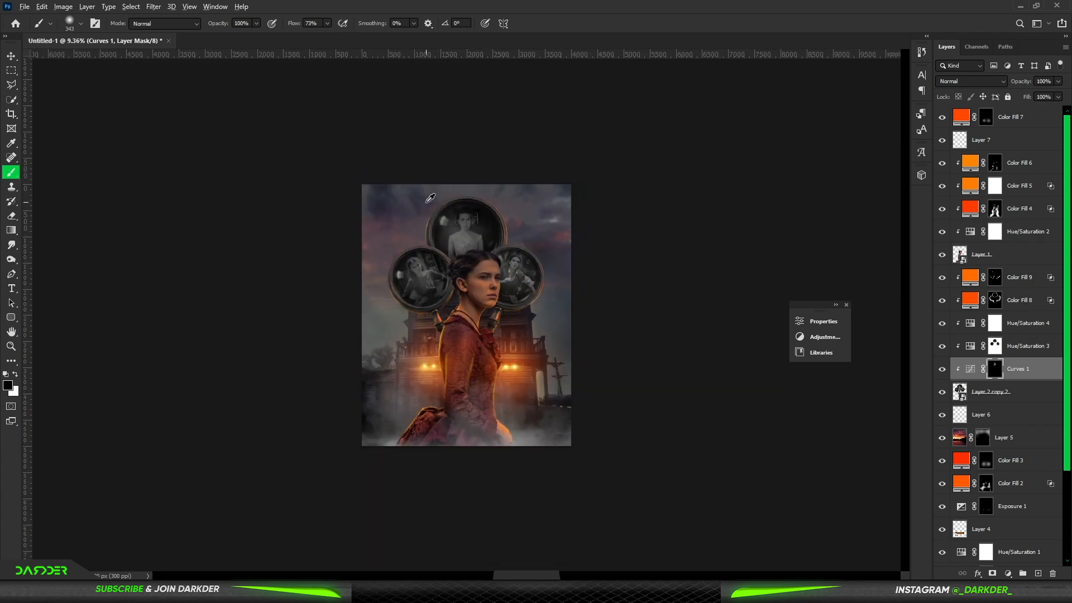
pyautogui.scroll(3, 428, 204)
# Step: Add a clipped Color Balance above Color Fill 9, shifted toward red and yellow, and restrict it from underlying dark tones with Blend If
pyautogui.click(1023, 392)
pyautogui.click(1033, 279)
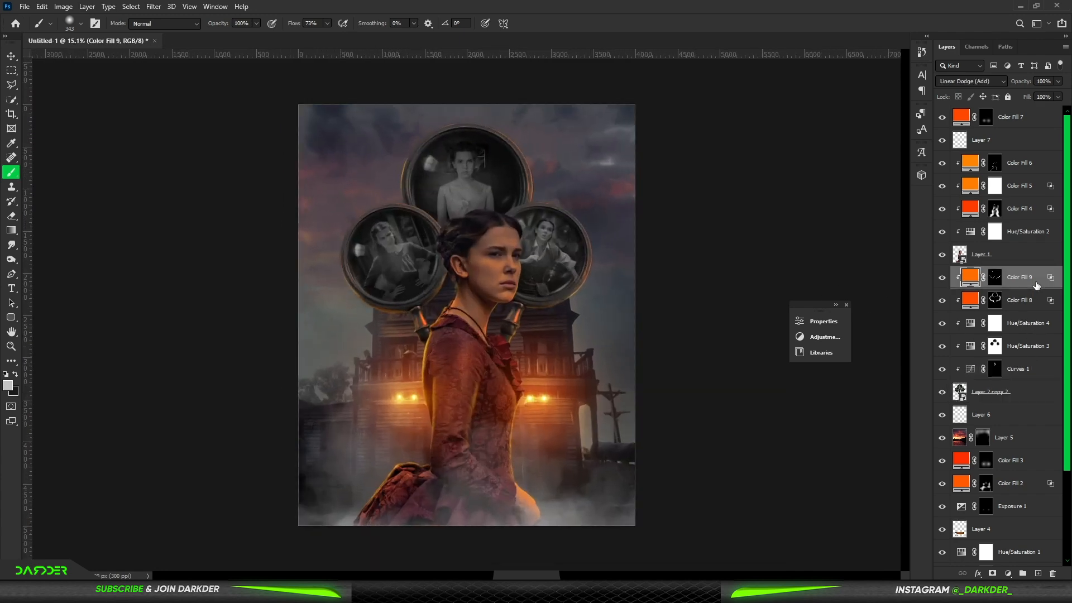
pyautogui.click(1008, 574)
pyautogui.click(1028, 482)
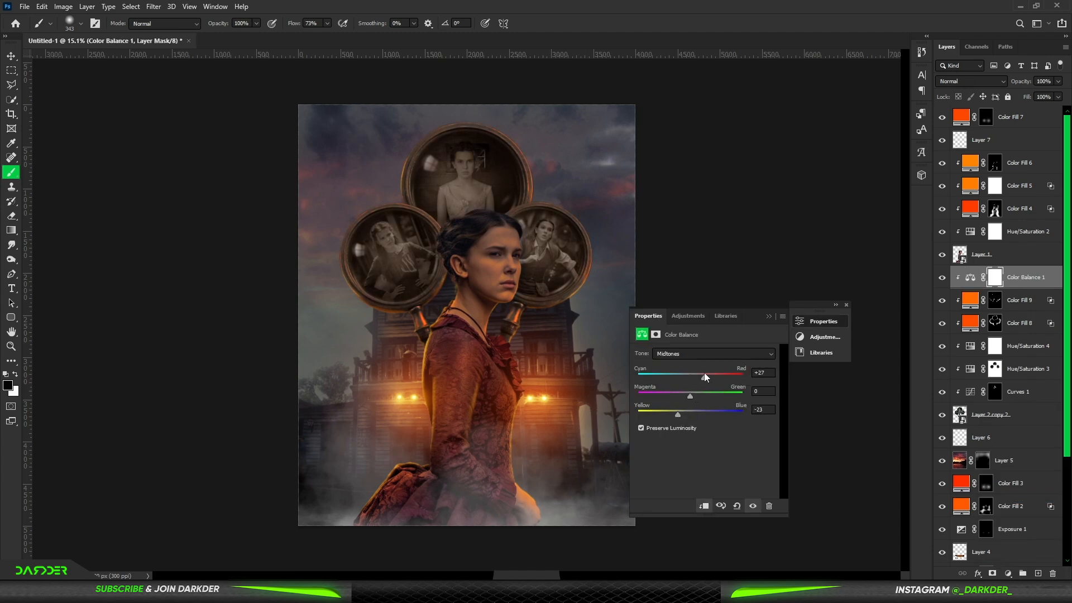
pyautogui.click(768, 316)
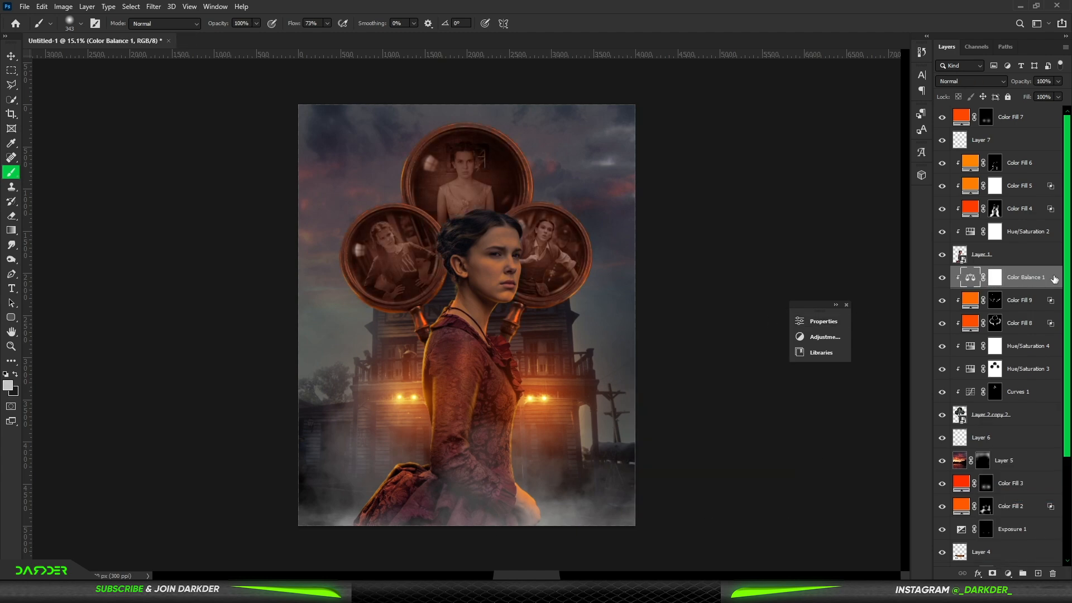
pyautogui.doubleClick(1052, 278)
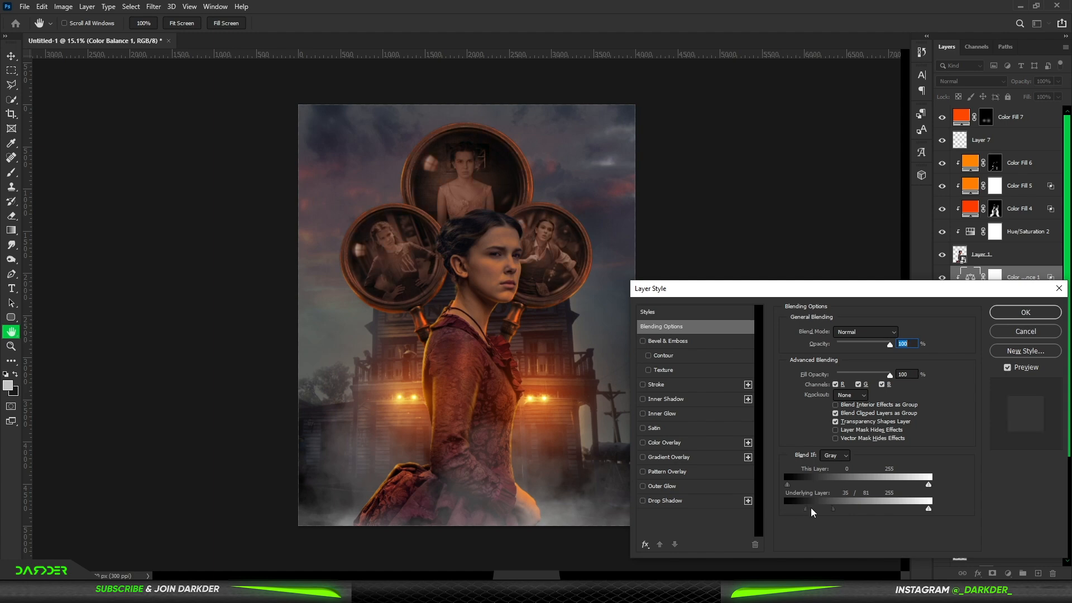
pyautogui.click(1025, 312)
# Step: Limit the warm Color Balance tint to the portraits inside the magnifying glasses by painting on its black mask
pyautogui.click(998, 284)
pyautogui.scroll(3, 479, 187)
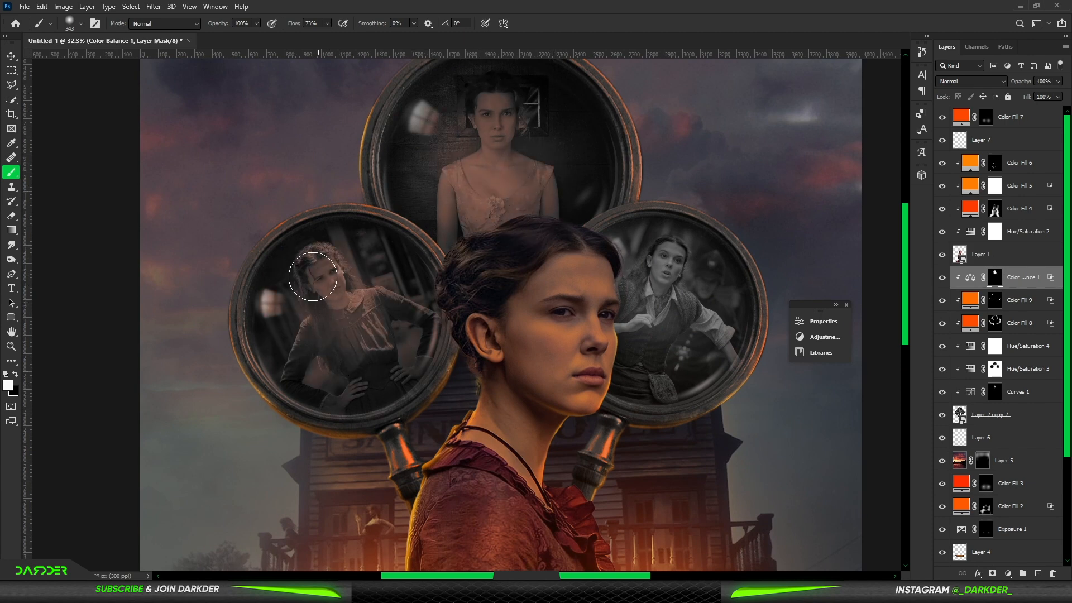
pyautogui.scroll(-5, 671, 347)
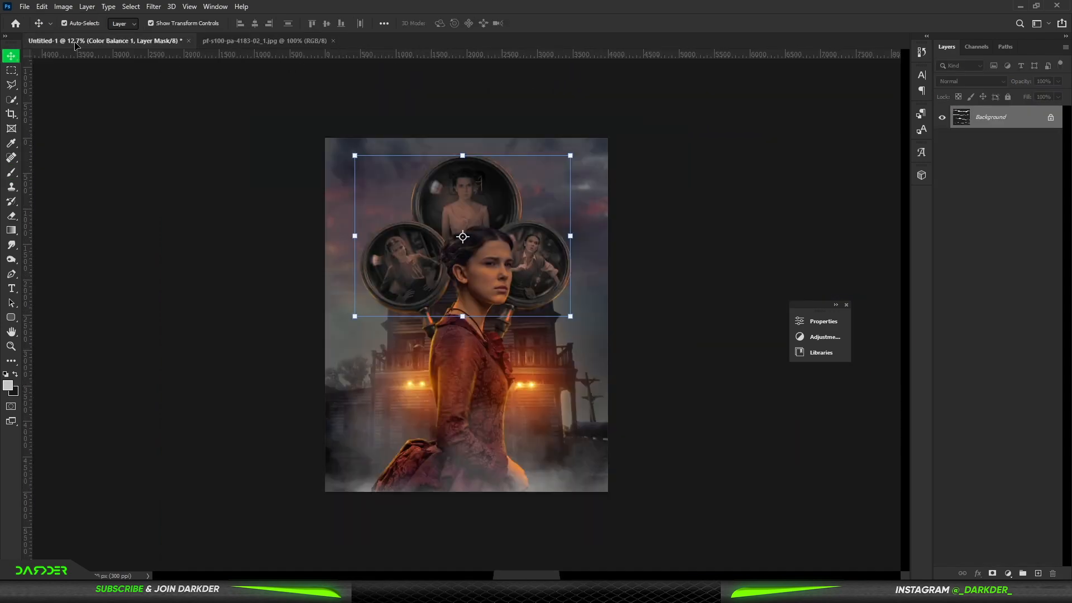
# Step: Paste the torn-paper image into the poster and transform it into an upright strip over the poster's left side
pyautogui.hotkey('ctrl', 'v')
pyautogui.hotkey('ctrl', 't')
pyautogui.moveTo(478, 302); pyautogui.dragTo(575, 383)
pyautogui.moveTo(391, 212); pyautogui.dragTo(509, 343)
pyautogui.press('Return')
# Step: Resize and move the torn-paper strip onto the poster's left edge, and blend it in Lighten mode
pyautogui.click(972, 81)
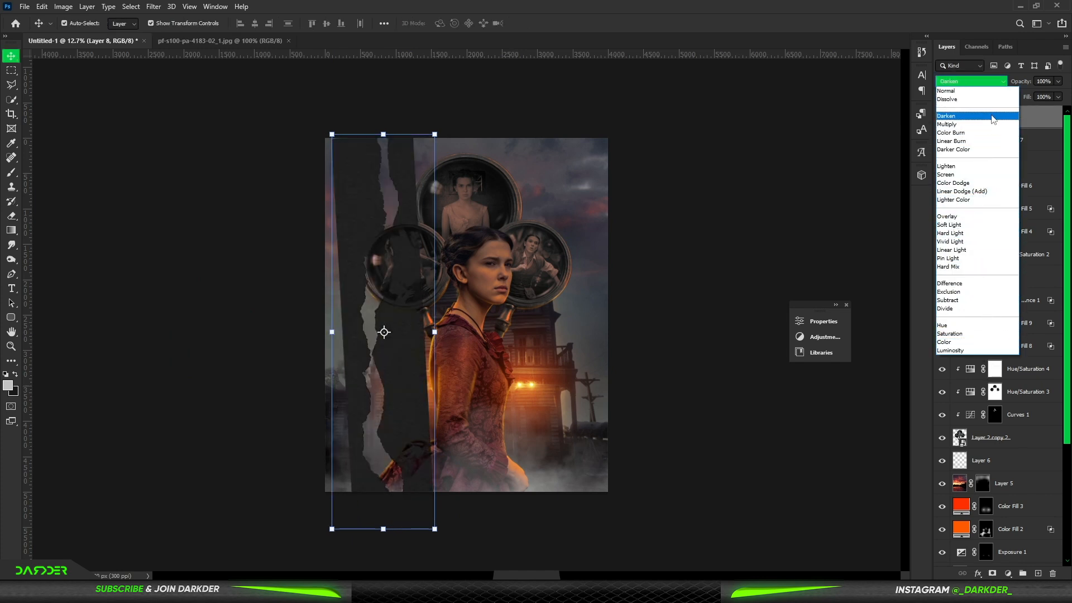
pyautogui.click(988, 200)
pyautogui.moveTo(383, 134); pyautogui.dragTo(383, 296)
pyautogui.moveTo(442, 313); pyautogui.dragTo(457, 324)
pyautogui.moveTo(405, 319); pyautogui.dragTo(641, 144)
pyautogui.moveTo(663, 237); pyautogui.dragTo(331, 165)
pyautogui.press('Return')
pyautogui.click(972, 81)
pyautogui.click(974, 169)
# Step: Duplicate the torn-paper strip and flip the copy to complete the poster's left edge
pyautogui.hotkey('ctrl', 'j')
pyautogui.hotkey('ctrl', 't')
pyautogui.rightClick(412, 307)
pyautogui.click(436, 485)
pyautogui.press('Return')
# Step: Copy the torn-paper strips to the poster's right edge and flip them to face inward
pyautogui.keyDown('shift'); pyautogui.click(1008, 143); pyautogui.keyUp('shift')
pyautogui.moveTo(328, 233); pyautogui.dragTo(611, 250)
pyautogui.click(598, 288)
pyautogui.hotkey('ctrl', 't')
pyautogui.rightClick(601, 292)
pyautogui.click(624, 472)
pyautogui.press('Return')
# Step: Create a new layer and paint light paper colour along the poster's left torn edge to cover the gaps
pyautogui.hotkey('ctrl', 'alt', 'shift', 'n')
pyautogui.press('b')
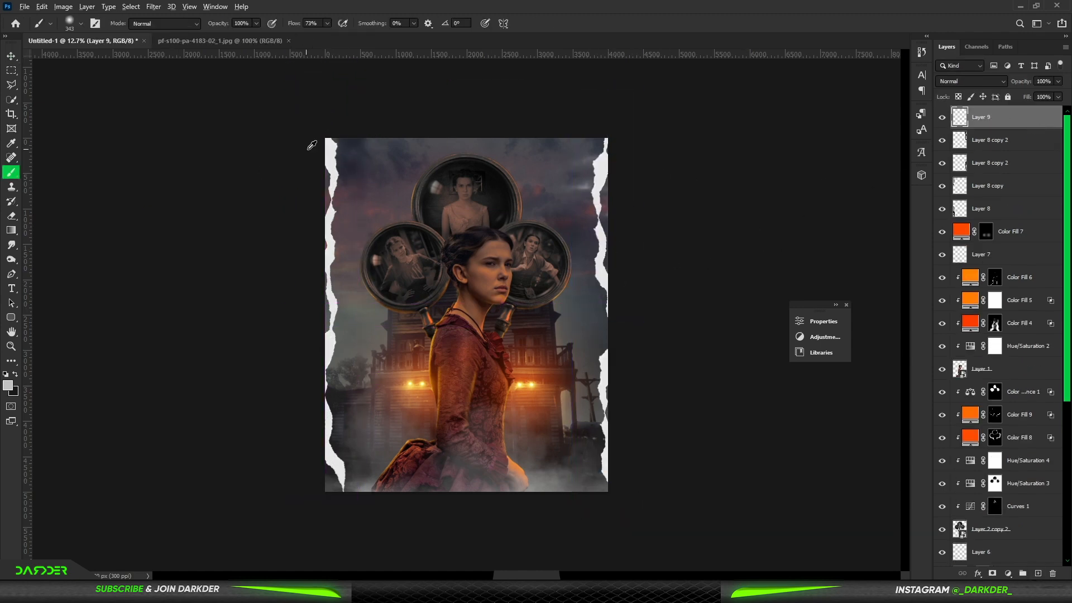
pyautogui.scroll(7, 339, 166)
pyautogui.moveTo(257, 225); pyautogui.dragTo(262, 266)
pyautogui.moveTo(290, 27); pyautogui.dragTo(312, 27)
pyautogui.moveTo(280, 216); pyautogui.dragTo(279, 262)
pyautogui.moveTo(284, 302); pyautogui.dragTo(292, 278)
pyautogui.scroll(-5, 295, 299)
pyautogui.moveTo(288, 374); pyautogui.dragTo(282, 114)
pyautogui.moveTo(279, 114); pyautogui.dragTo(286, 326)
pyautogui.moveTo(273, 348); pyautogui.dragTo(335, 169)
pyautogui.moveTo(348, 433); pyautogui.dragTo(371, 495)
pyautogui.scroll(-8, 551, 252)
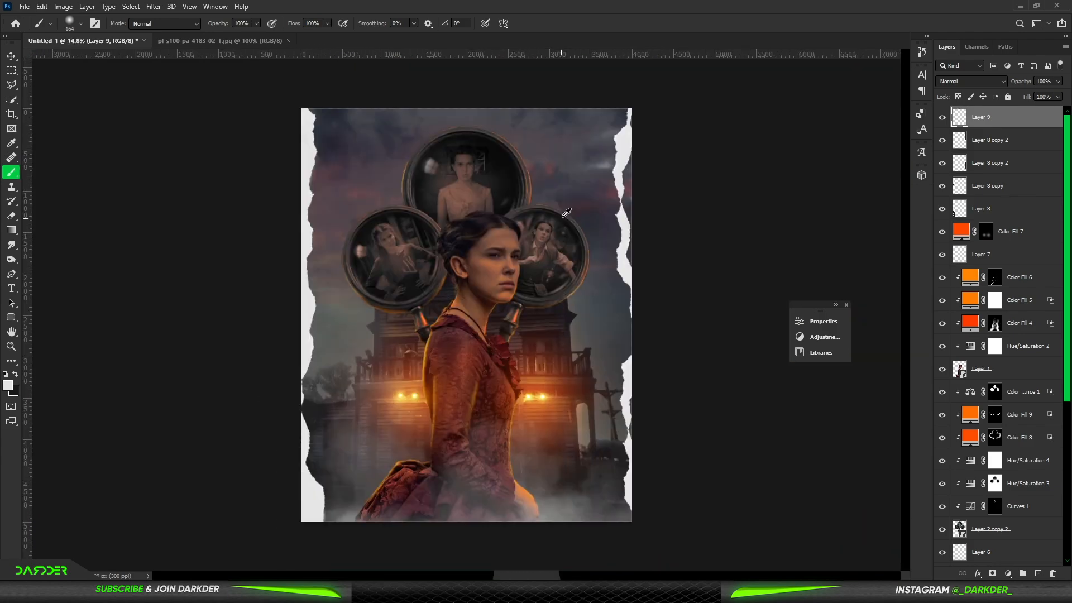
# Step: Paint the same light paper colour along the poster's right torn edge
pyautogui.scroll(7, 552, 252)
pyautogui.moveTo(668, 180); pyautogui.dragTo(668, 277)
pyautogui.moveTo(685, 78); pyautogui.dragTo(663, 201)
pyautogui.moveTo(650, 436); pyautogui.dragTo(642, 221)
pyautogui.moveTo(640, 464); pyautogui.dragTo(635, 249)
# Step: Delete the torn-paper layers together with the painted edge layer, Layer 9
pyautogui.scroll(-7, 492, 295)
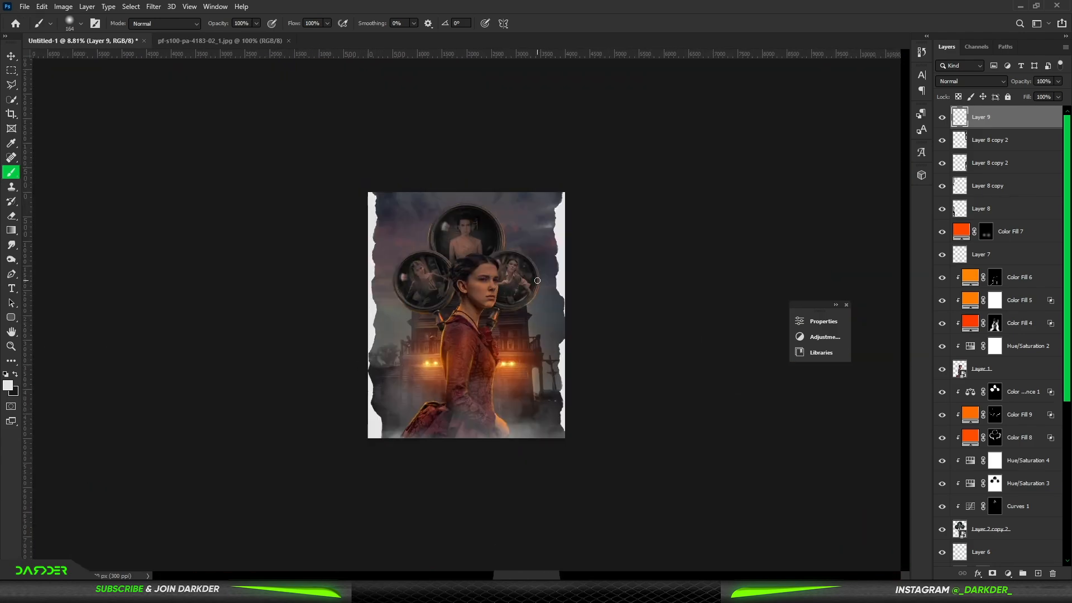
pyautogui.keyDown('shift'); pyautogui.click(981, 209); pyautogui.keyUp('shift')
pyautogui.press('Delete')
# Step: Dodge details of the top portrait's face on Layer 2 copy 2 with a small brush, range Shadows and exposure 100%
pyautogui.press('v')
pyautogui.click(991, 415)
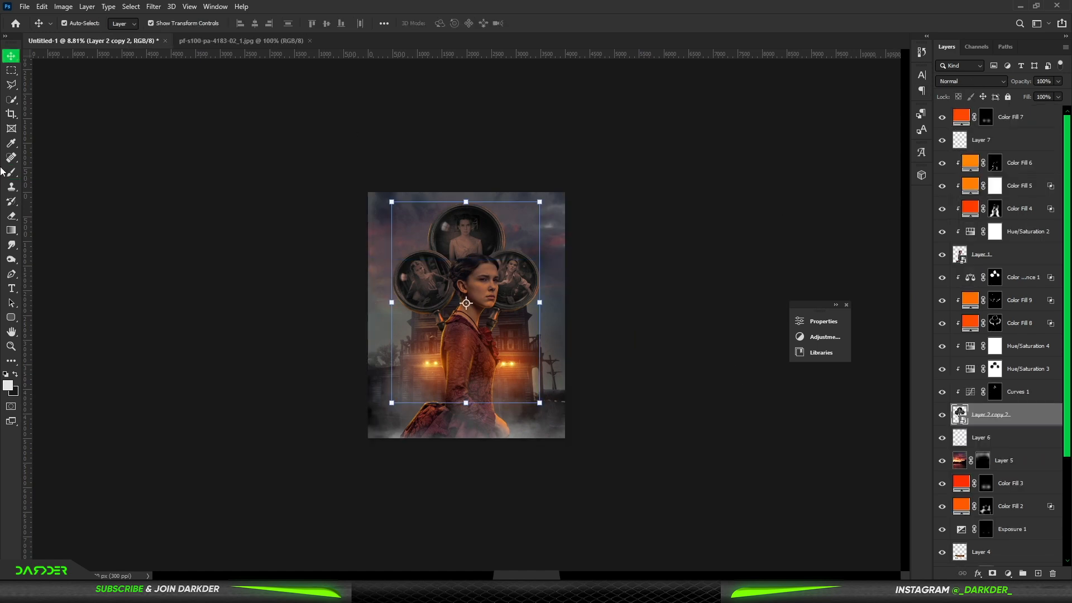
pyautogui.press('o')
pyautogui.scroll(8, 455, 226)
pyautogui.scroll(3, 533, 111)
pyautogui.hotkey('shift', 'o')
pyautogui.hotkey('shift', 'o')
pyautogui.press('[')
pyautogui.press('[')
pyautogui.press('[')
pyautogui.press('[')
pyautogui.press('[')
pyautogui.press('[')
pyautogui.press('[')
pyautogui.press('[')
pyautogui.press('[')
pyautogui.press('[')
pyautogui.press('[')
pyautogui.press('[')
pyautogui.press('[')
pyautogui.press('[')
pyautogui.press('[')
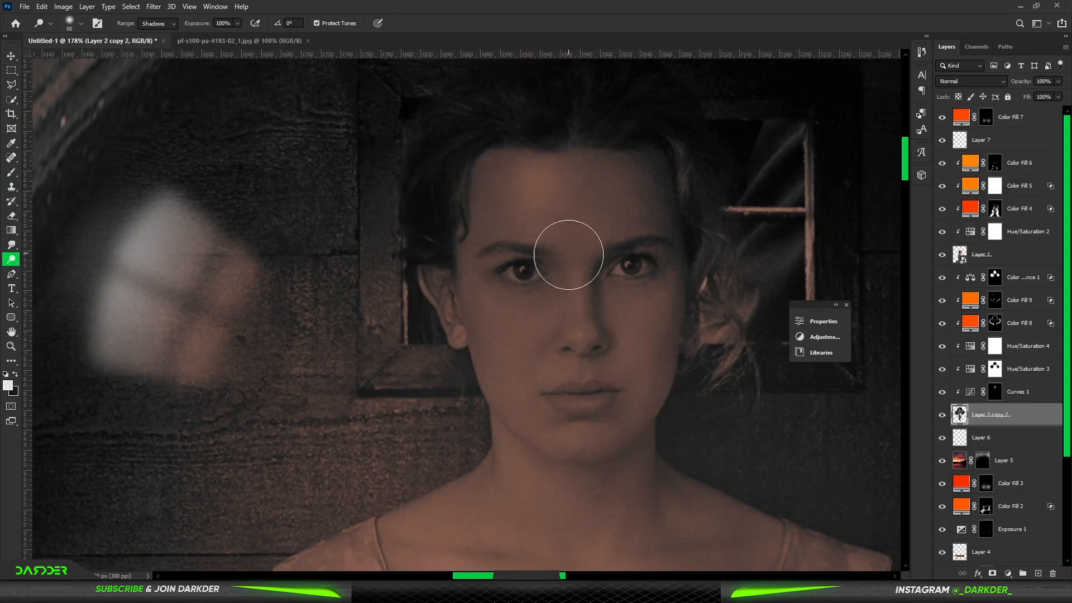
pyautogui.scroll(-3, 484, 387)
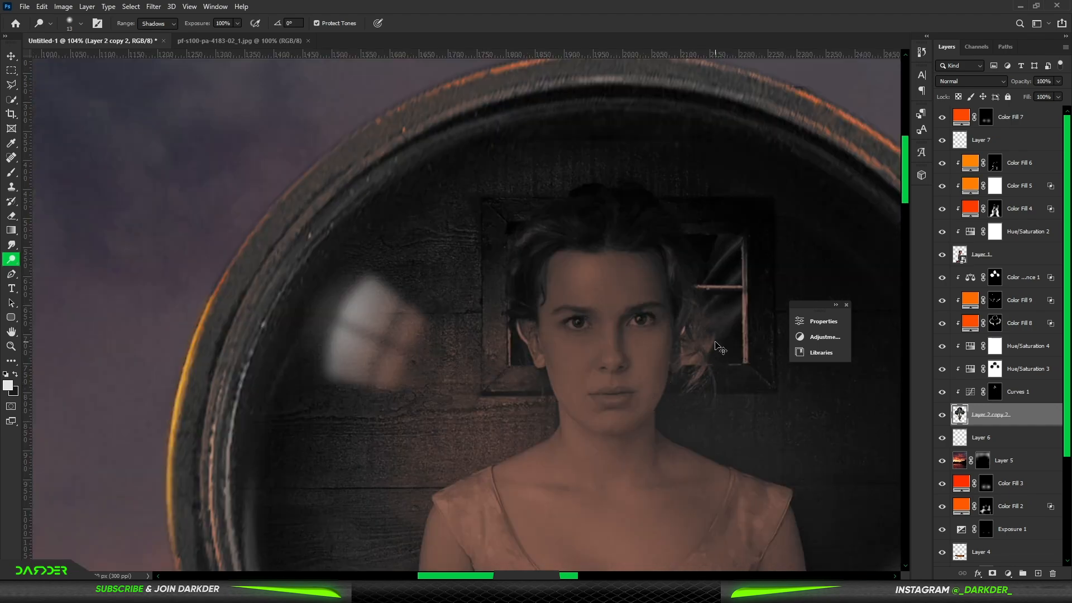
# Step: Add a brightening Curves adjustment above the Color Balance layer by raising the RGB curve, and invert its mask to black
pyautogui.click(1022, 277)
pyautogui.click(1008, 573)
pyautogui.click(999, 432)
pyautogui.moveTo(753, 390); pyautogui.dragTo(719, 395)
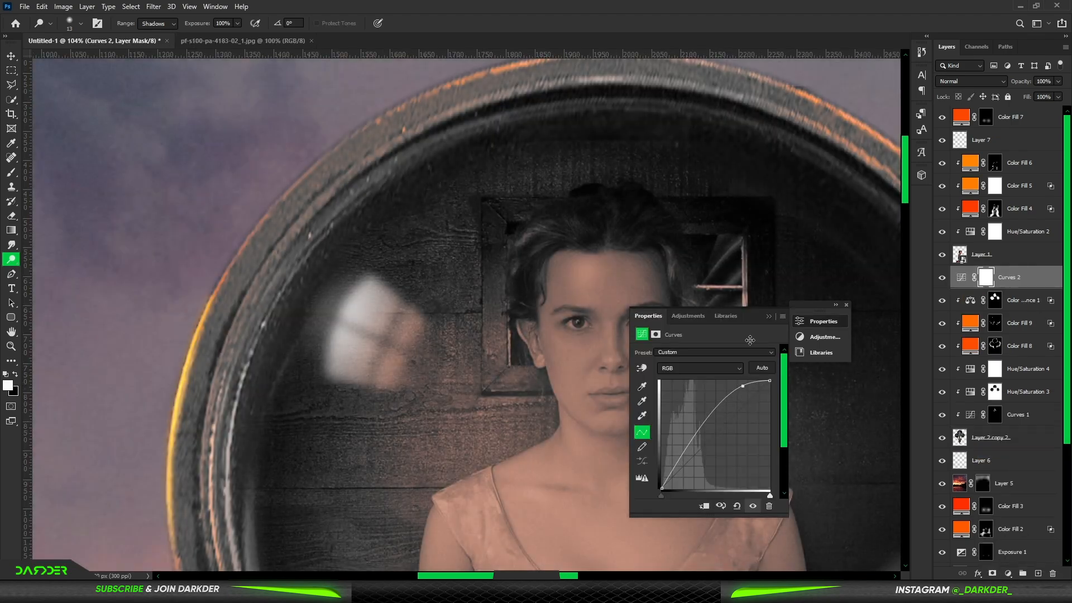
pyautogui.click(769, 316)
pyautogui.hotkey('ctrl', 'i')
# Step: Paint the brightening along the top portrait's cheek and jaw, and soften its inner side with black
pyautogui.scroll(3, 642, 382)
pyautogui.press('b')
pyautogui.moveTo(534, 330); pyautogui.dragTo(613, 435)
pyautogui.press('x')
pyautogui.moveTo(581, 394)
pyautogui.mouseDown()
pyautogui.moveTo(540, 325)
pyautogui.moveTo(625, 287)
pyautogui.mouseUp()
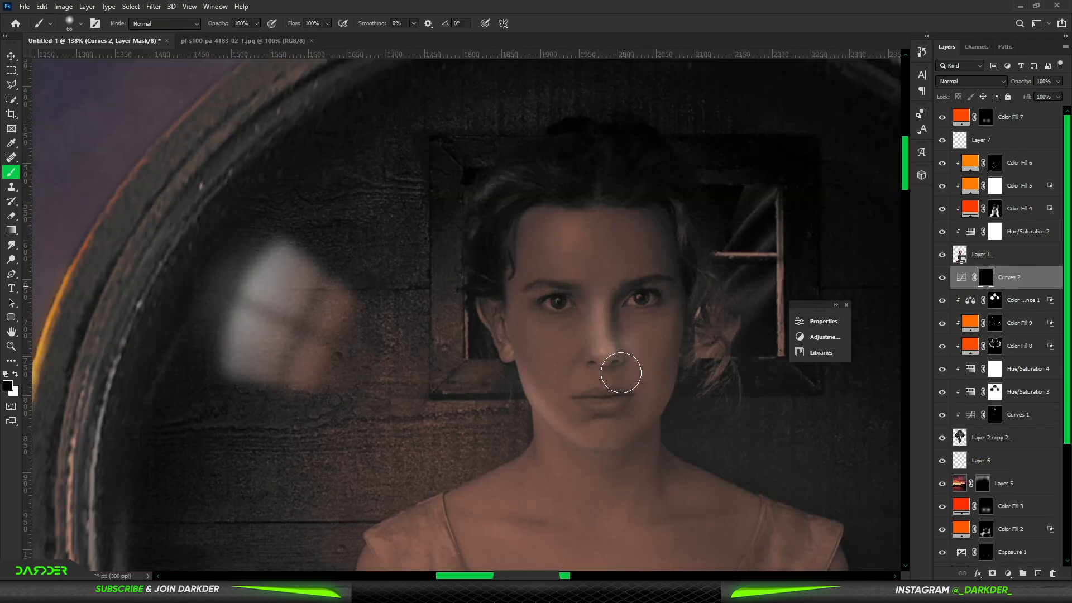
# Step: Add finer brightening along the top portrait's outline on the Curves mask with a smaller white brush
pyautogui.scroll(5, 547, 424)
pyautogui.press('x')
pyautogui.press('[')
pyautogui.press('[')
pyautogui.press('[')
pyautogui.press('[')
pyautogui.press('[')
pyautogui.press('[')
pyautogui.moveTo(552, 321)
pyautogui.mouseDown()
pyautogui.moveTo(474, 426)
pyautogui.moveTo(274, 504)
pyautogui.mouseUp()
pyautogui.scroll(-8, 552, 380)
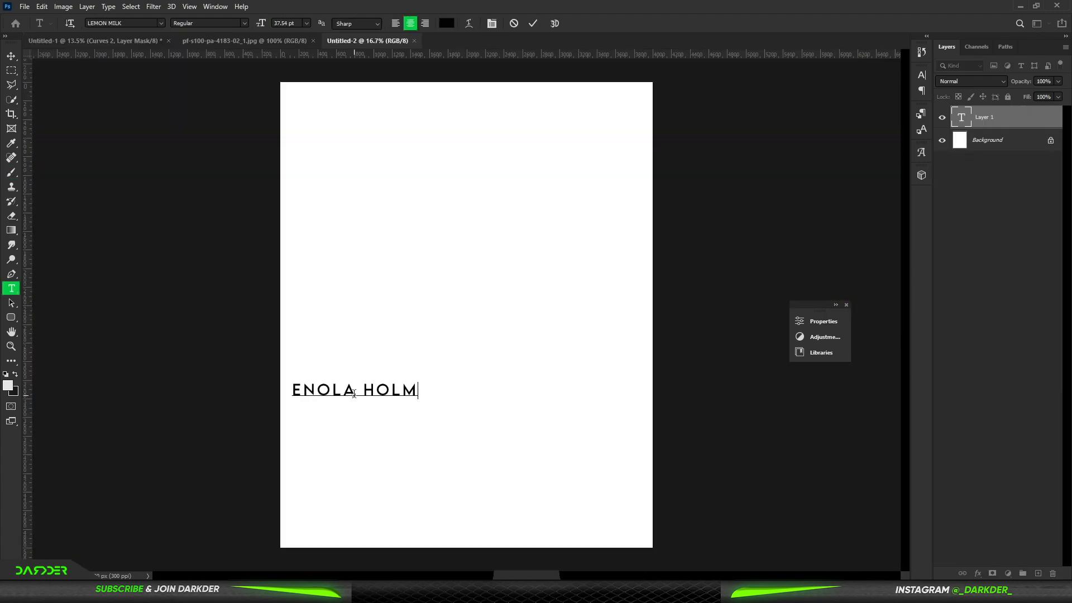
# Step: Style the ENOLA HOLMES 2 title in LEMON MILK Bold with tracking 160, and bring it into the poster document
pyautogui.click(11, 56)
pyautogui.moveTo(385, 386); pyautogui.dragTo(478, 351)
pyautogui.click(922, 75)
pyautogui.click(892, 138)
pyautogui.click(980, 274)
pyautogui.click(903, 91)
pyautogui.click(908, 123)
pyautogui.doubleClick(473, 357)
pyautogui.click(903, 91)
pyautogui.click(916, 128)
pyautogui.click(11, 56)
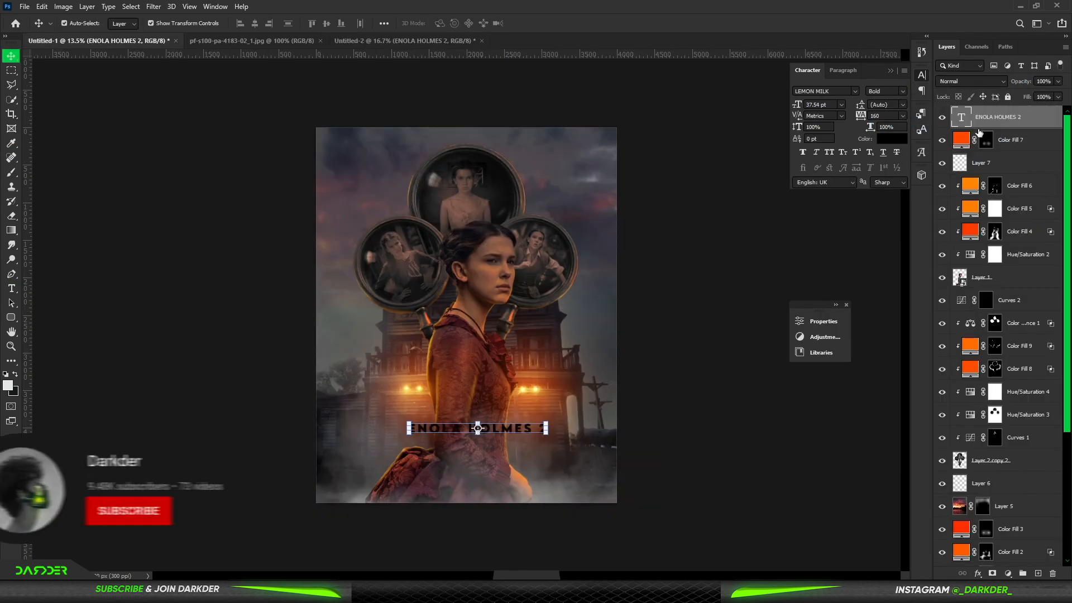
# Step: Recolour the ENOLA HOLMES 2 title on the poster to white
pyautogui.moveTo(734, 290); pyautogui.dragTo(727, 279)
pyautogui.click(980, 275)
pyautogui.click(100, 149)
# Step: Bring the cracked-glass overlay into the poster and position it enlarged over the left magnifying glass
pyautogui.scroll(8, 467, 343)
pyautogui.scroll(-3, 475, 346)
pyautogui.moveTo(519, 345); pyautogui.dragTo(480, 403)
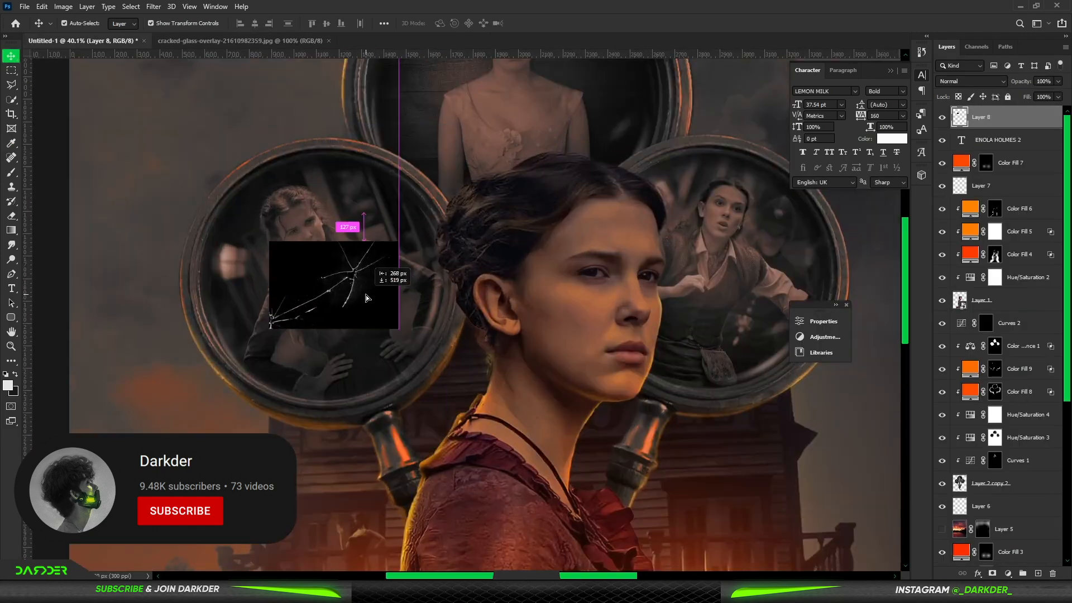
pyautogui.moveTo(366, 298); pyautogui.dragTo(414, 310)
# Step: Blend the left cracked-glass overlay with Color Dodge and erase the cracks extending beyond the lens
pyautogui.click(972, 81)
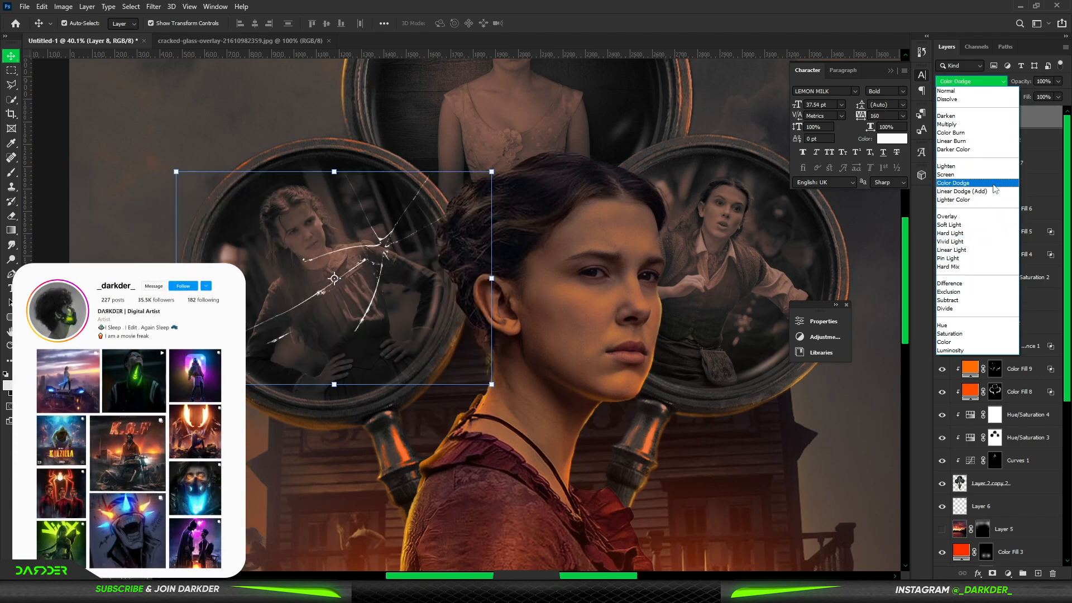
pyautogui.click(954, 183)
pyautogui.press('Return')
pyautogui.press('e')
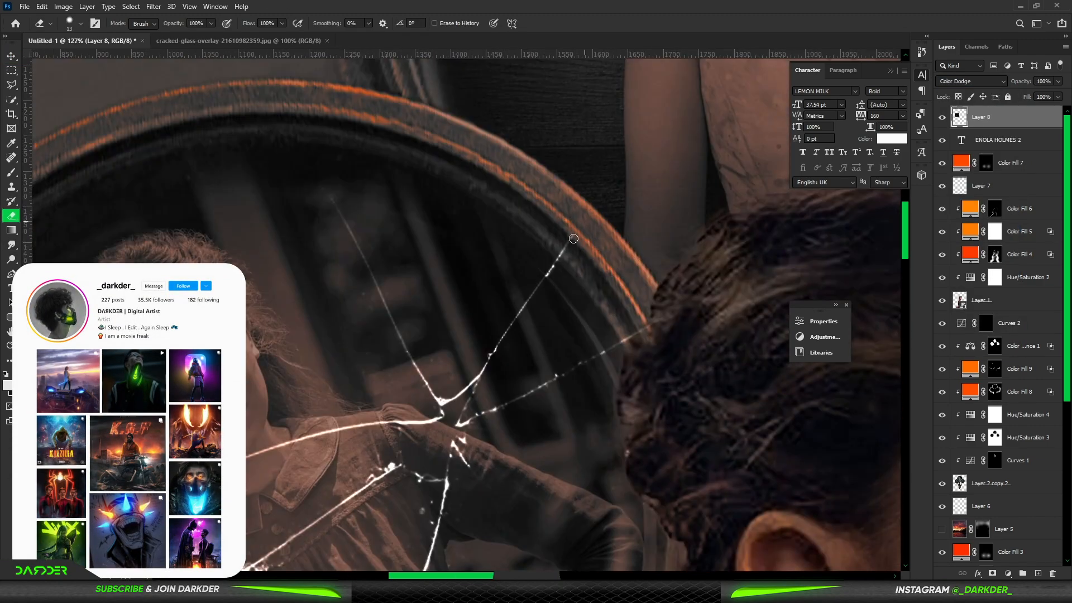
pyautogui.scroll(-6, 665, 263)
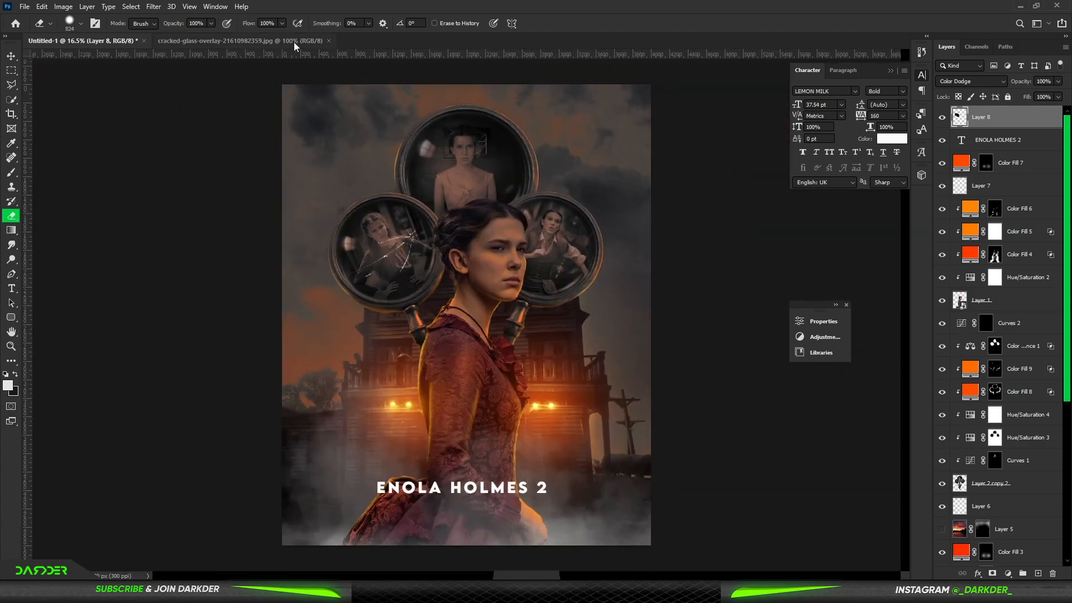
# Step: Place a second cracked-glass overlay over the right magnifying glass and set its blending mode to Color Dodge
pyautogui.click(294, 45)
pyautogui.press('v')
pyautogui.moveTo(466, 312)
pyautogui.mouseDown()
pyautogui.moveTo(601, 201)
pyautogui.moveTo(592, 215)
pyautogui.mouseUp()
pyautogui.press('Return')
pyautogui.click(972, 82)
pyautogui.click(955, 182)
pyautogui.click(1018, 139)
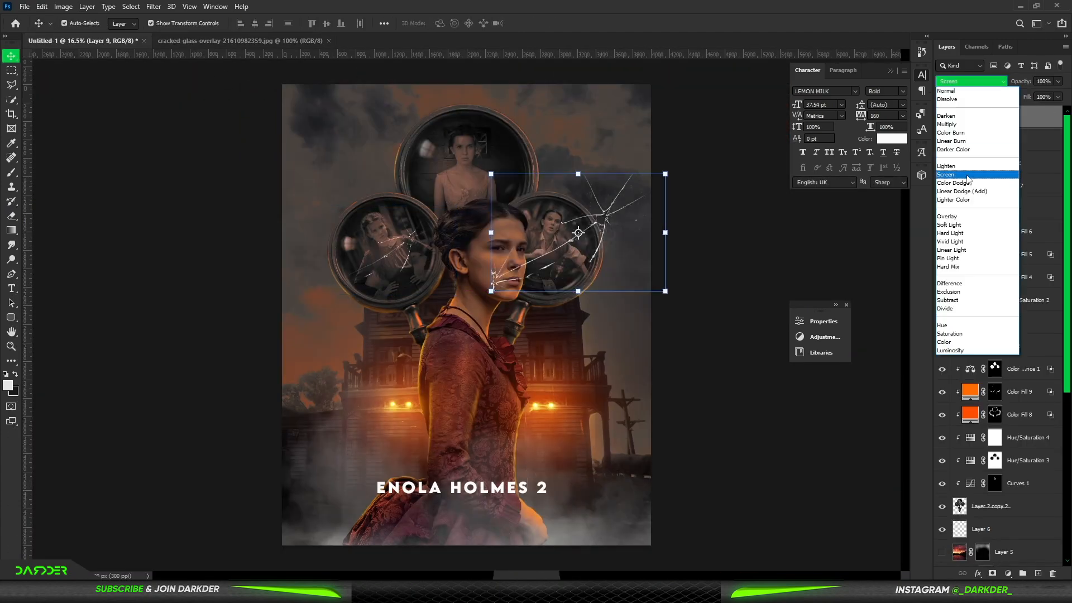
pyautogui.click(1018, 120)
# Step: Erase the parts of the second crack overlay that cover the main woman's face or extend outside the right lens
pyautogui.press('e')
pyautogui.scroll(10, 455, 276)
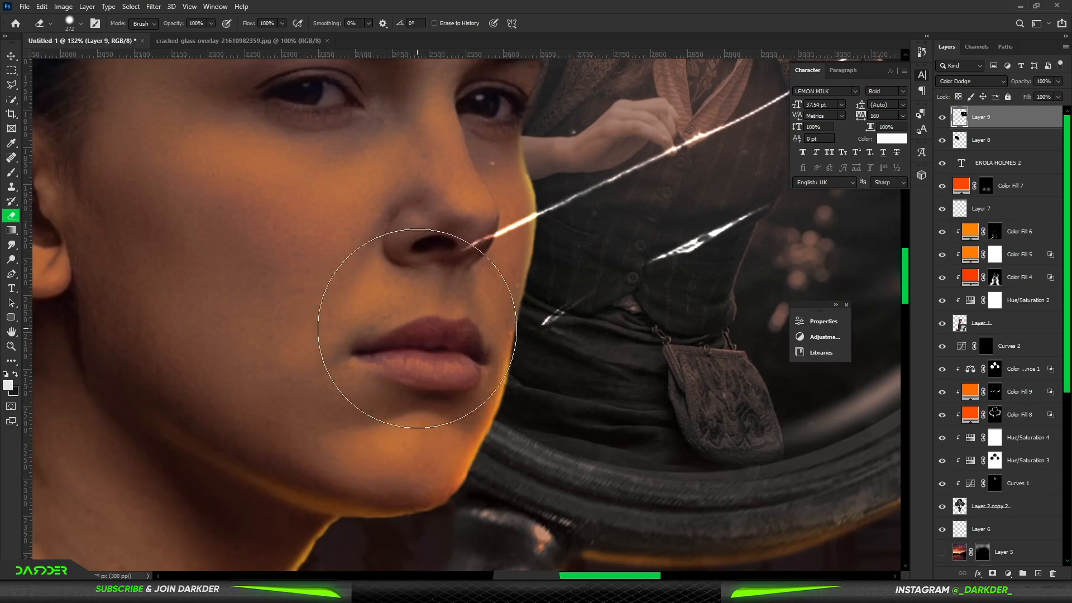
pyautogui.scroll(-5, 503, 226)
pyautogui.scroll(-5, 747, 154)
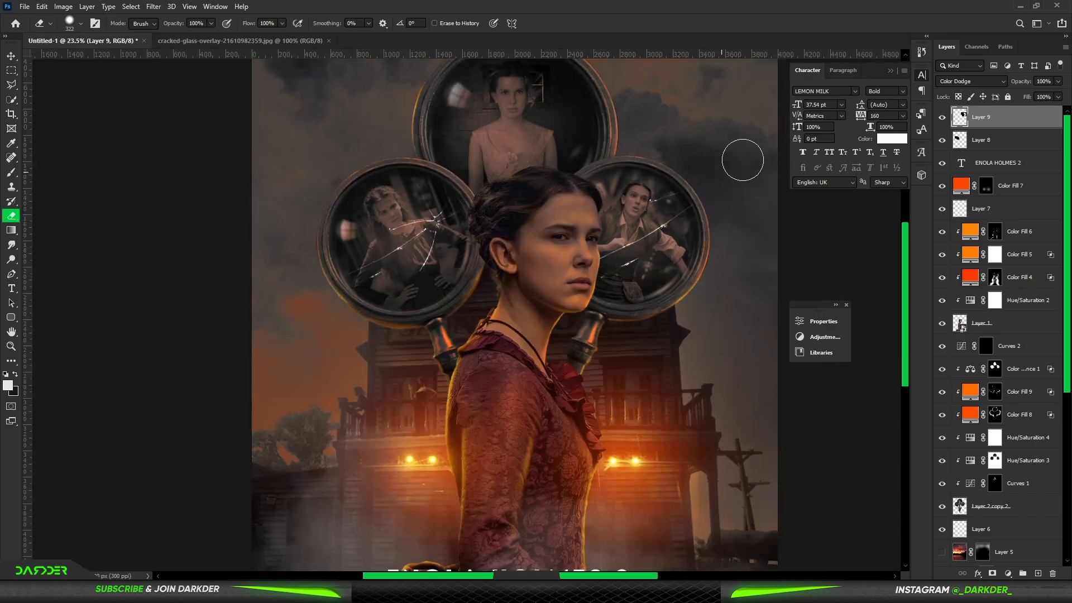
# Step: Place a third cracked-glass overlay over the top magnifying glass, scaled to about 354% and rotated about 16°
pyautogui.click(238, 43)
pyautogui.press('v')
pyautogui.moveTo(466, 307)
pyautogui.mouseDown()
pyautogui.moveTo(309, 268)
pyautogui.moveTo(470, 111)
pyautogui.moveTo(566, 111)
pyautogui.mouseUp()
pyautogui.moveTo(575, 50); pyautogui.dragTo(587, 78)
pyautogui.moveTo(503, 118); pyautogui.dragTo(520, 131)
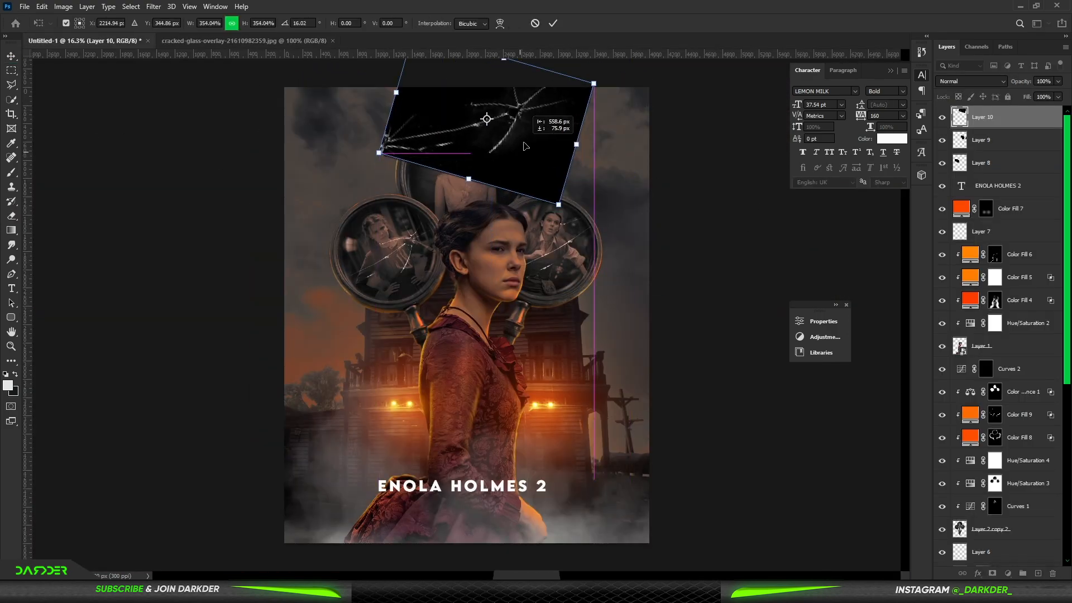
pyautogui.press('Return')
# Step: Set the third crack overlay to Color Dodge and erase the excess cracks over the top portrait and outside its lens
pyautogui.click(971, 82)
pyautogui.click(960, 183)
pyautogui.click(13, 216)
pyautogui.scroll(8, 404, 127)
pyautogui.scroll(-4, 388, 118)
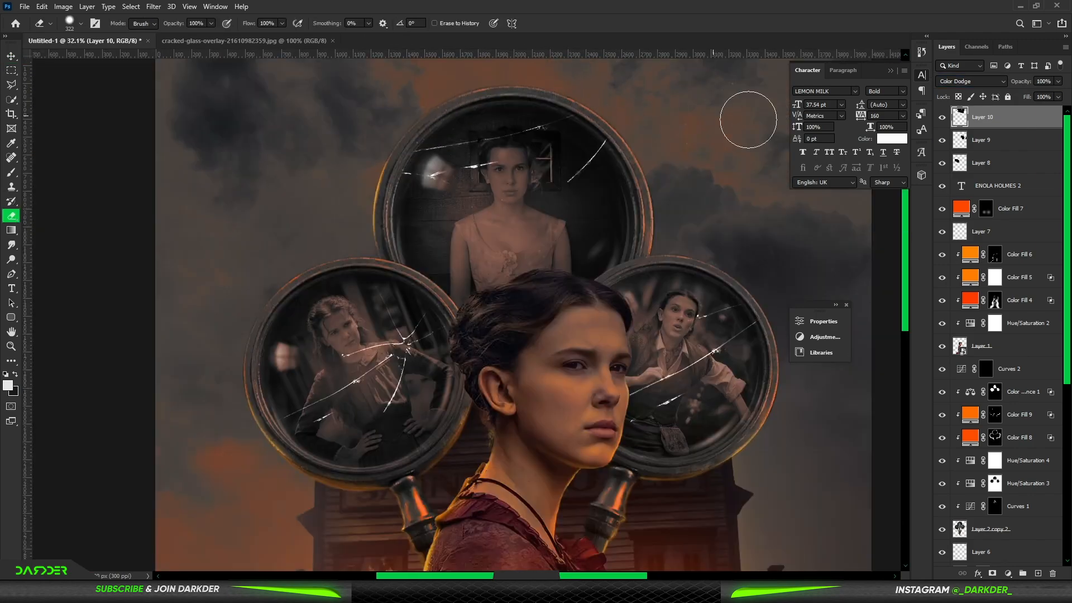
# Step: Add the black scratched texture as a new layer over the whole poster and open its blending mode choices
pyautogui.scroll(-4, 496, 217)
pyautogui.scroll(1, 512, 139)
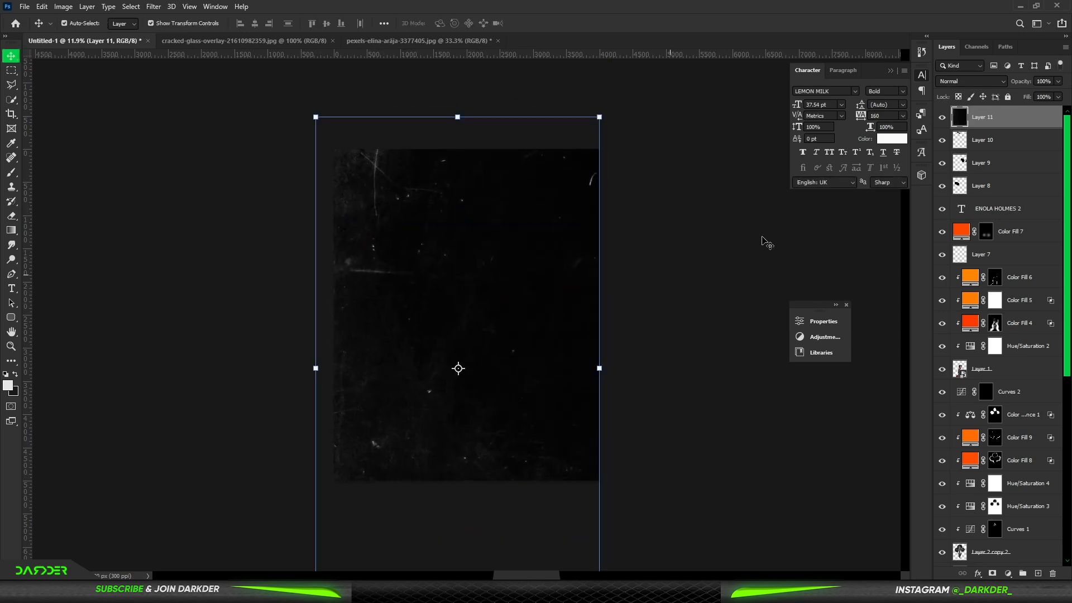
pyautogui.click(972, 81)
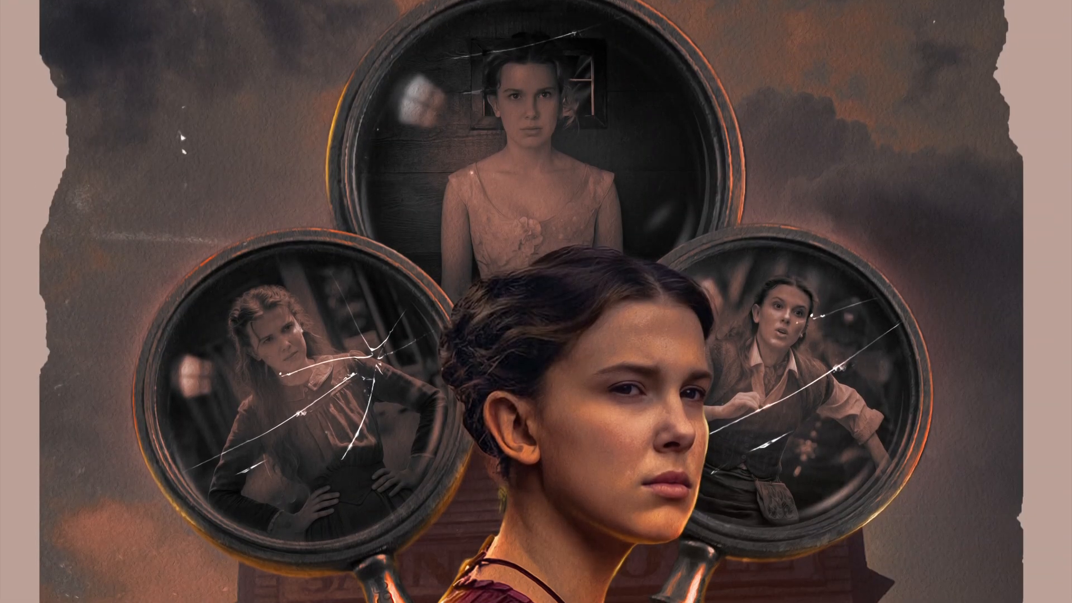